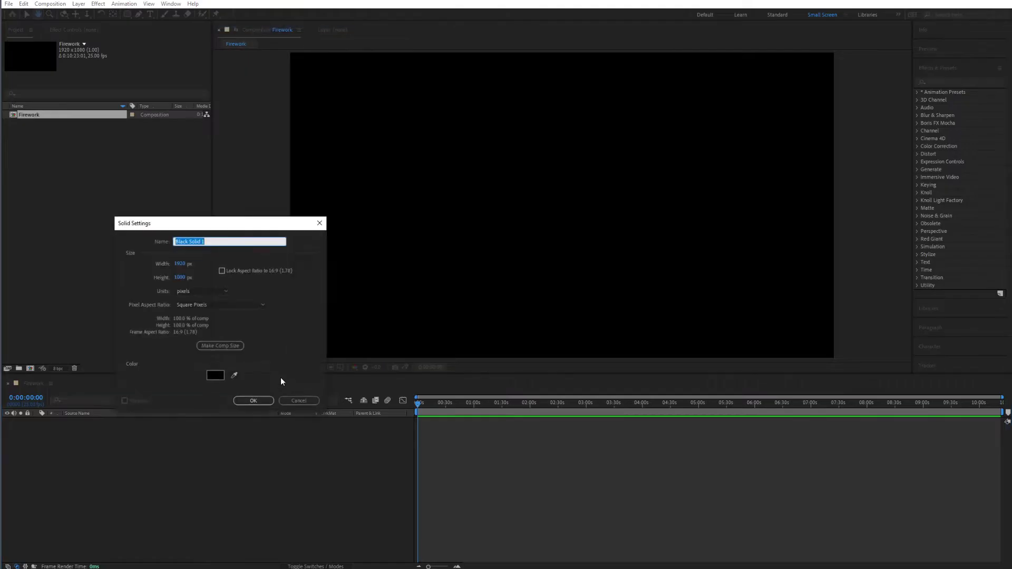
Step: Create a black 1920 x 1080 solid named "Background" in the Firework composition
left_click_drag(189, 226, 237, 214)
type("Background")
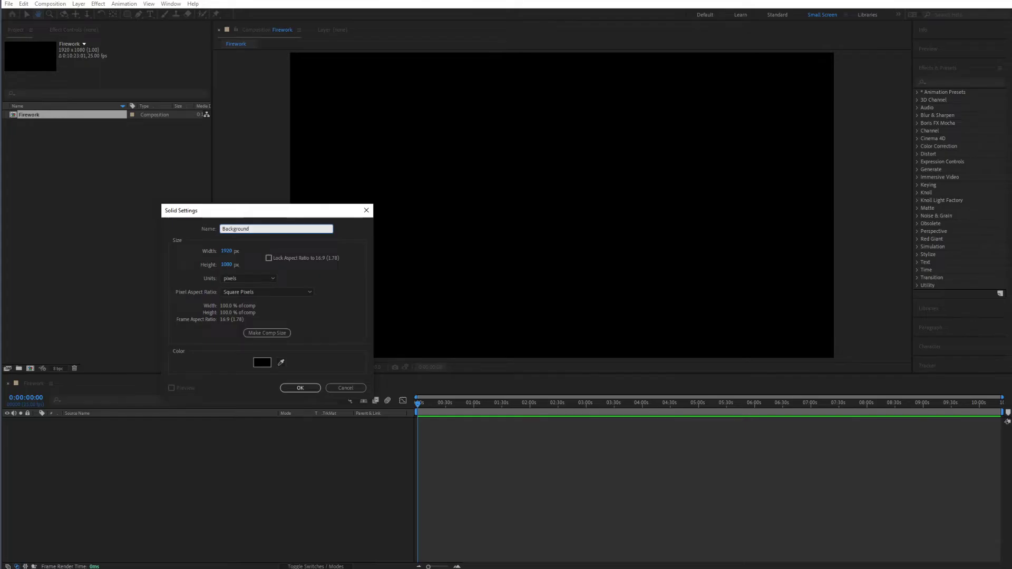
key("Return")
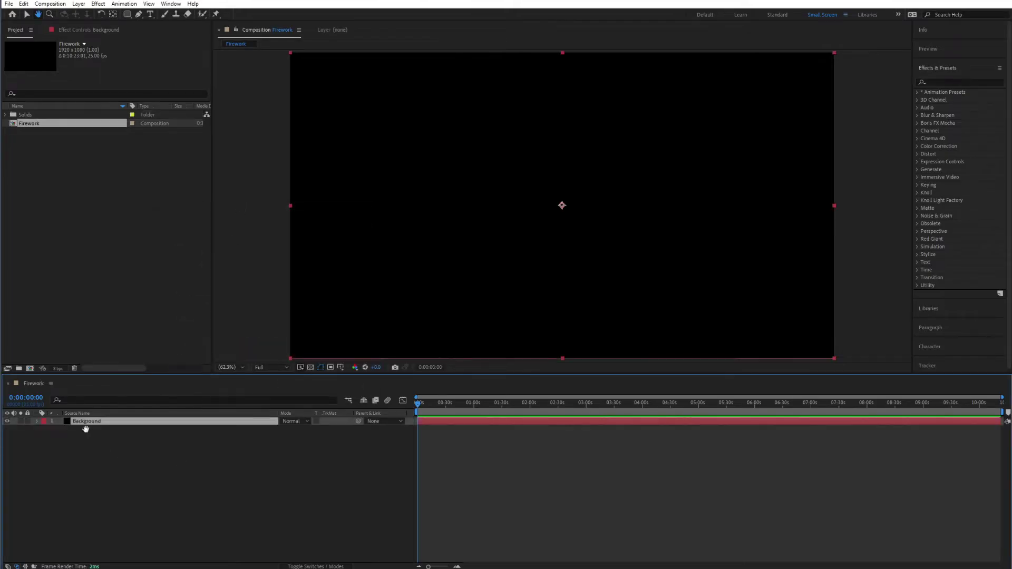
key("v")
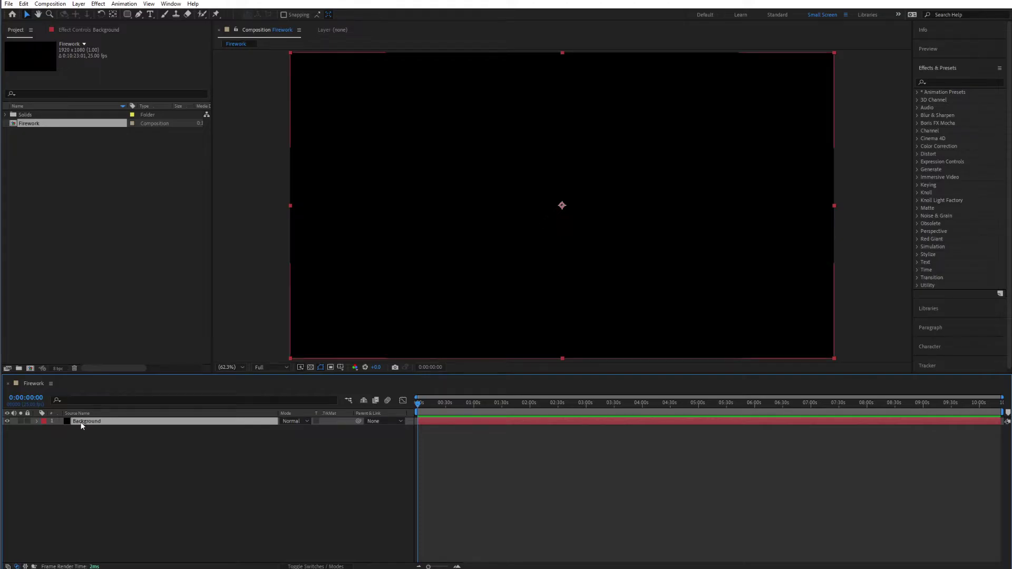
Step: Duplicate the Background layer and rename the copy "Main Particles 01"
key("ctrl+d")
key("Return")
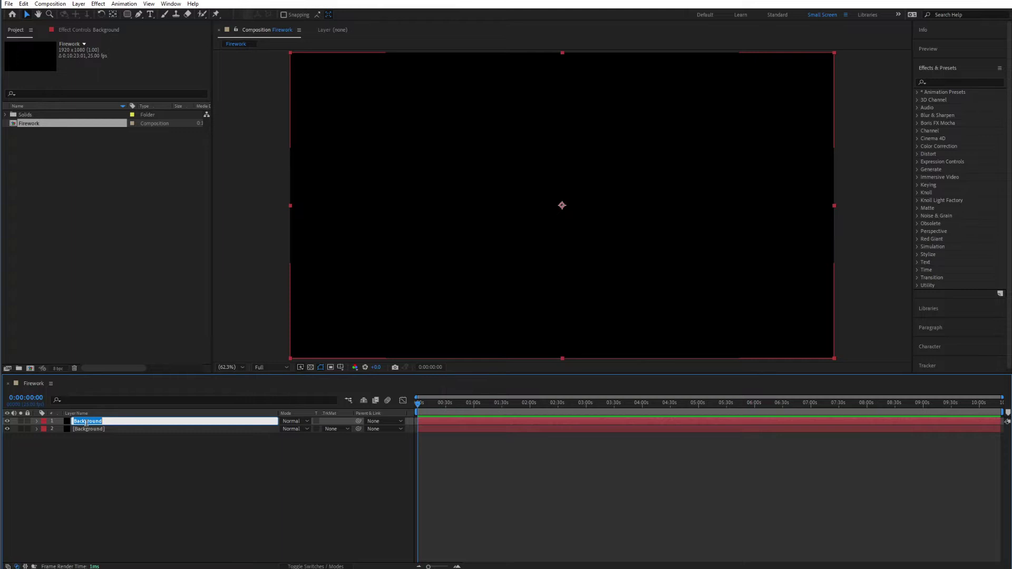
type("Main Particles")
key("Return")
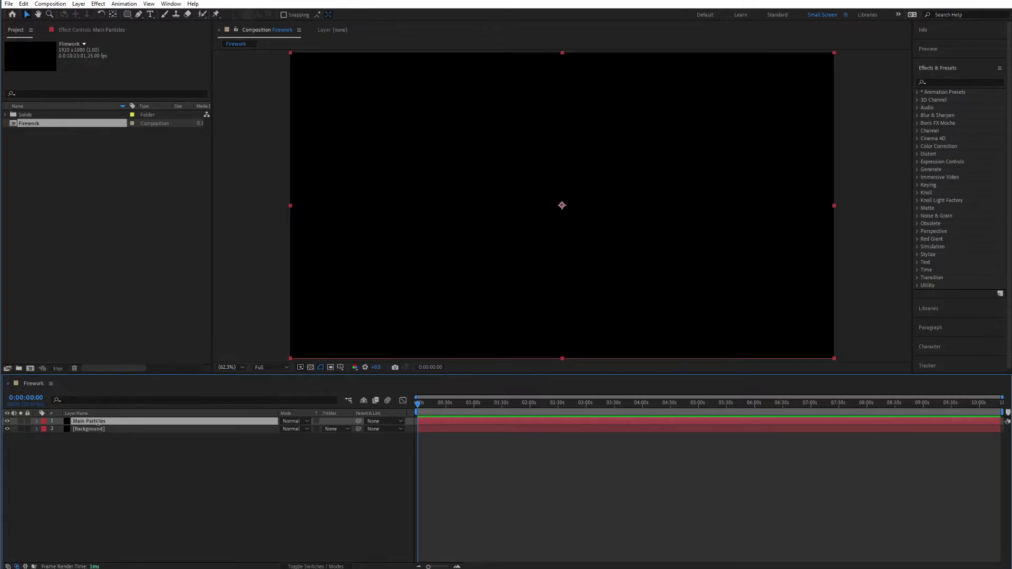
key("Return")
key("Right")
type("01")
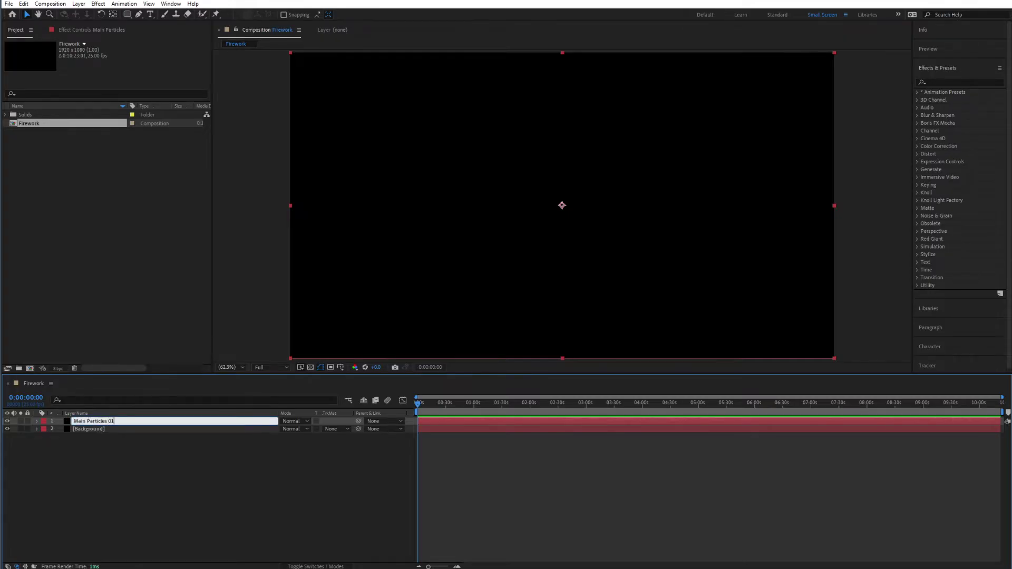
key("Return")
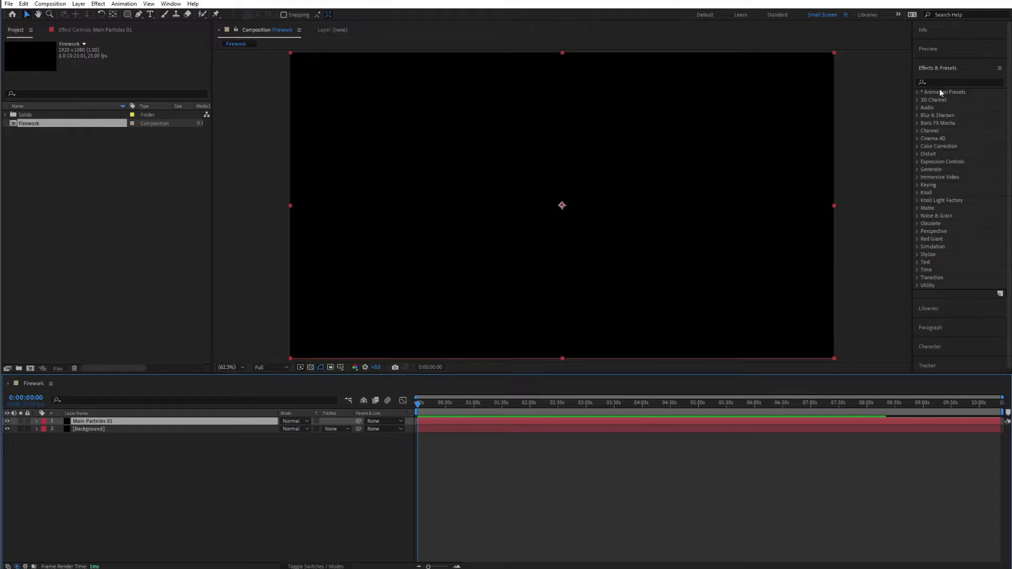
Step: Find the CC Particle World effect and apply it to the Main Particles 01 layer
left_click(940, 82)
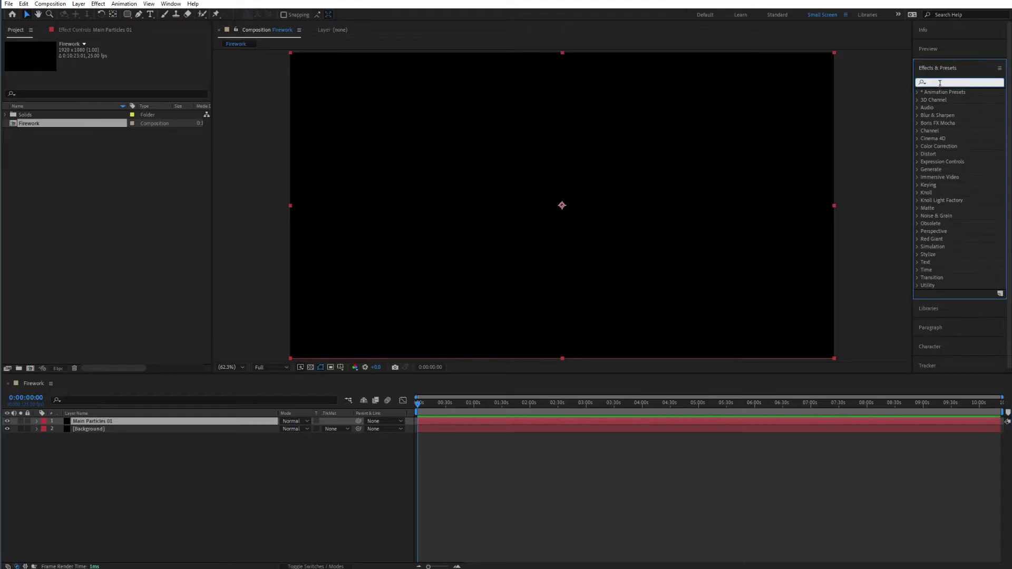
type("part")
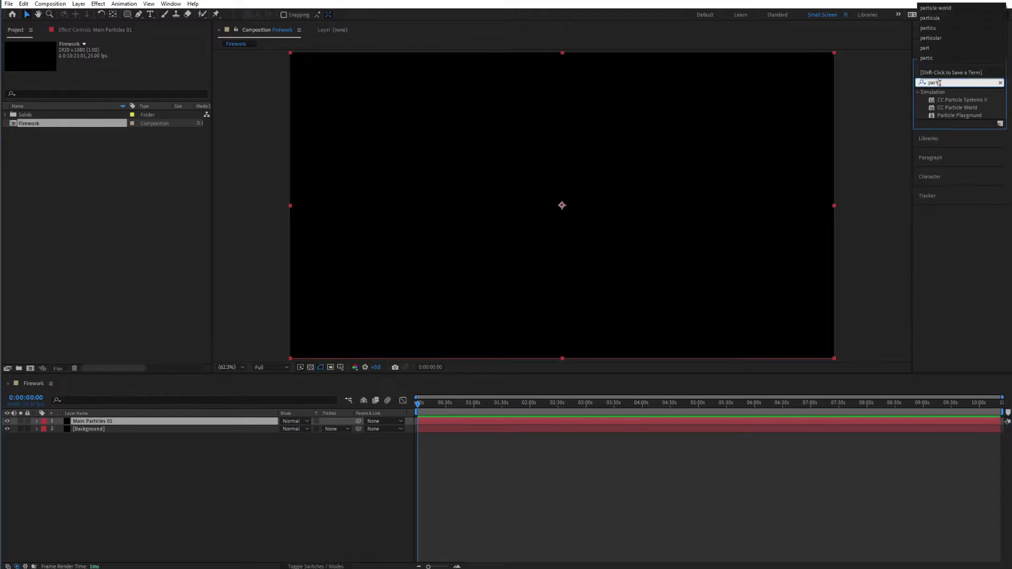
left_click(964, 109)
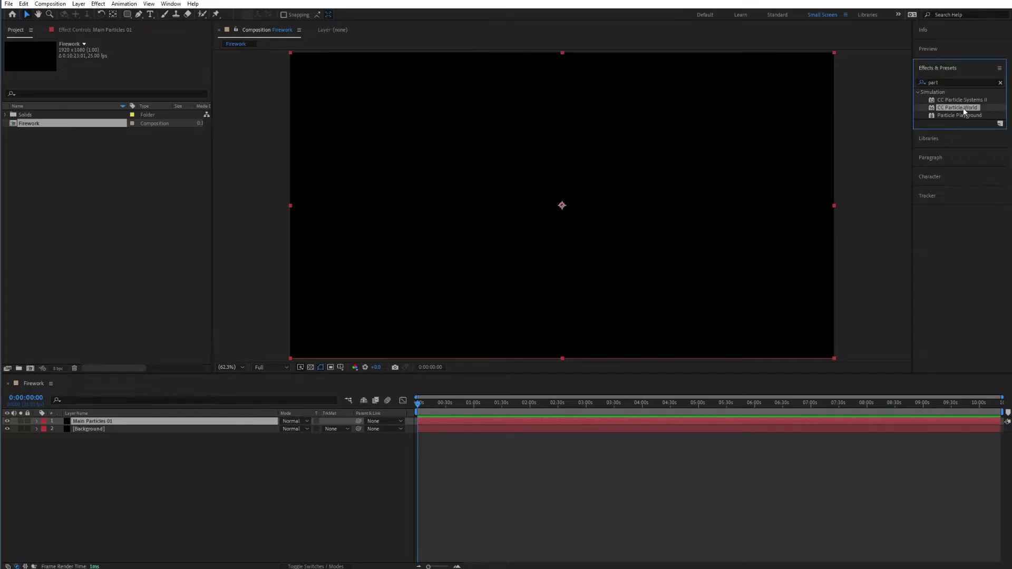
left_click_drag(955, 107, 122, 419)
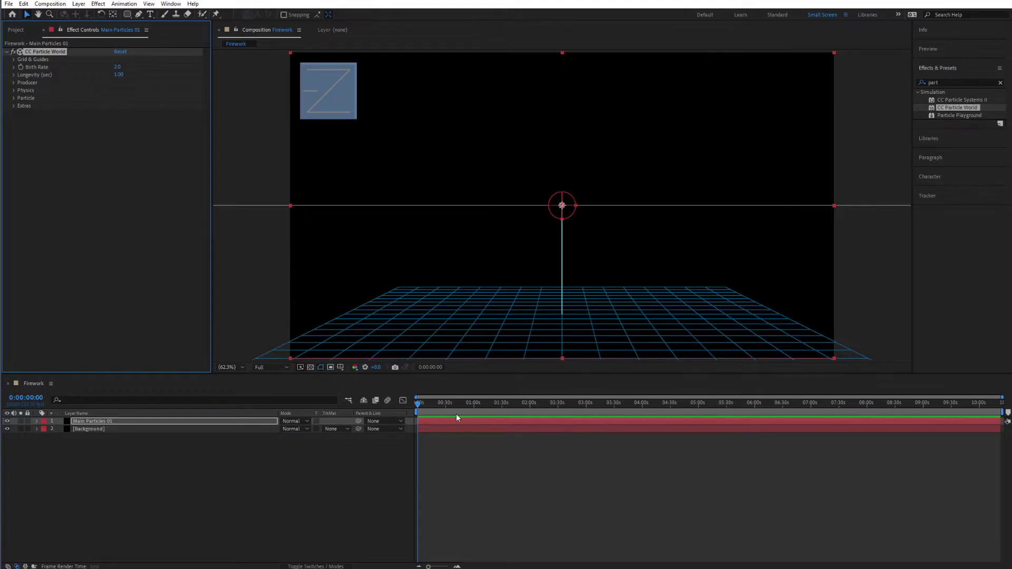
Step: Preview the particles and set the Main Particles 01 layer's blending mode to Add
key("space")
mouse_move(416, 405)
left_mouse_down()
mouse_move(438, 405)
mouse_move(417, 409)
left_mouse_up()
left_click(456, 567)
left_click(457, 566)
left_click(457, 567)
left_click(307, 422)
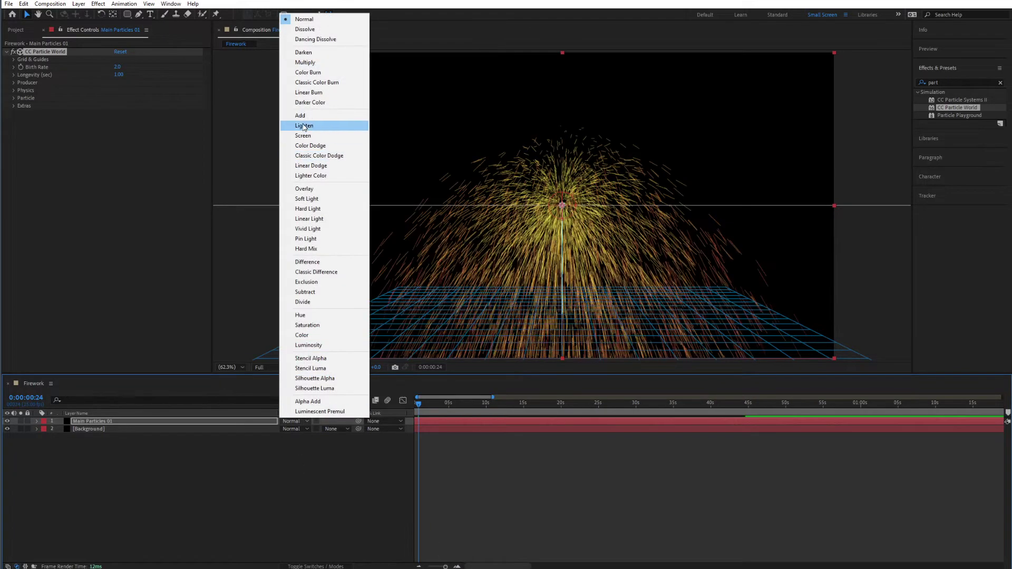
left_click(316, 115)
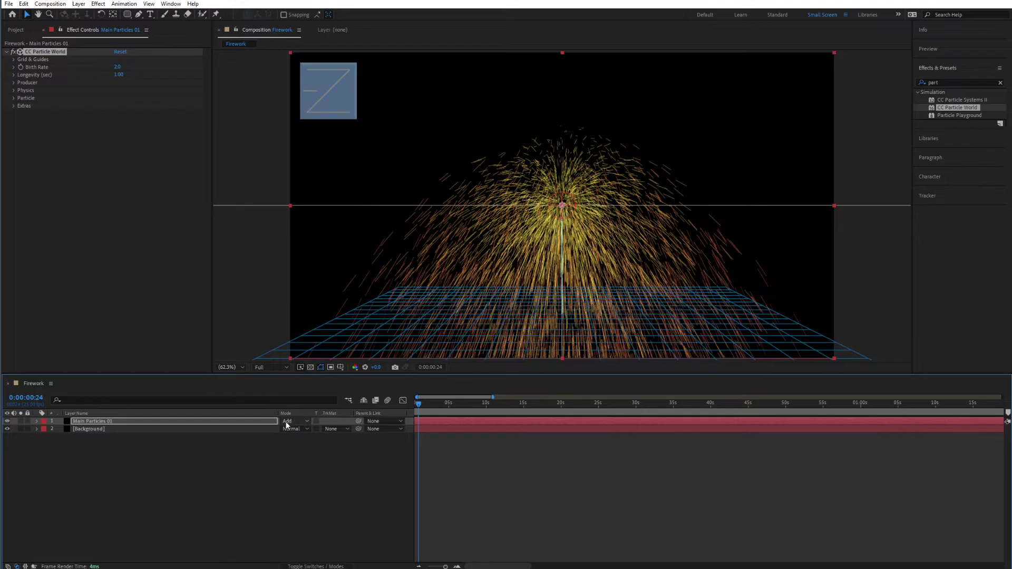
left_click(152, 422)
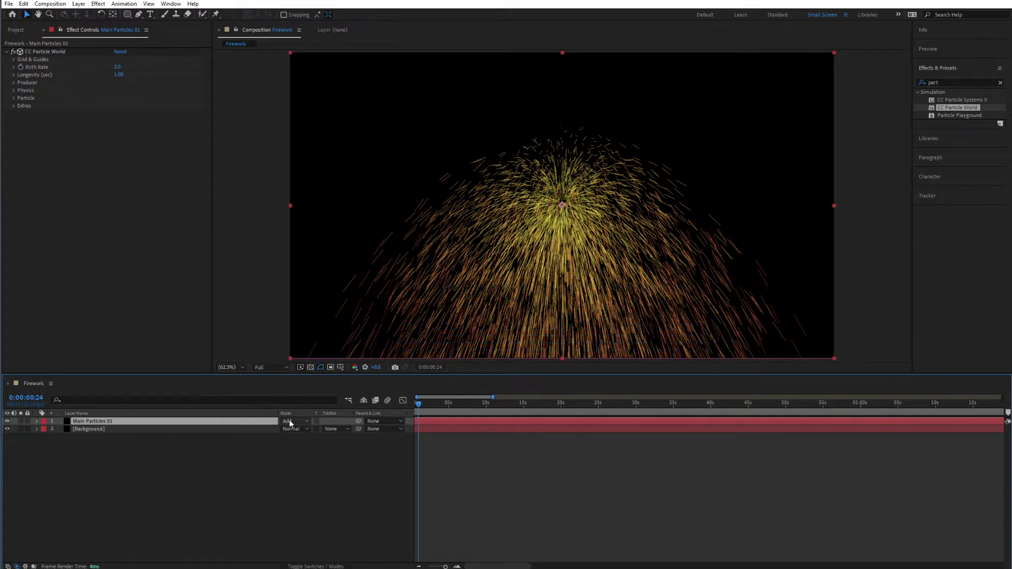
Step: End the work area at 0:00:20:01 and trim the composition to the work area
left_click_drag(435, 413, 561, 409)
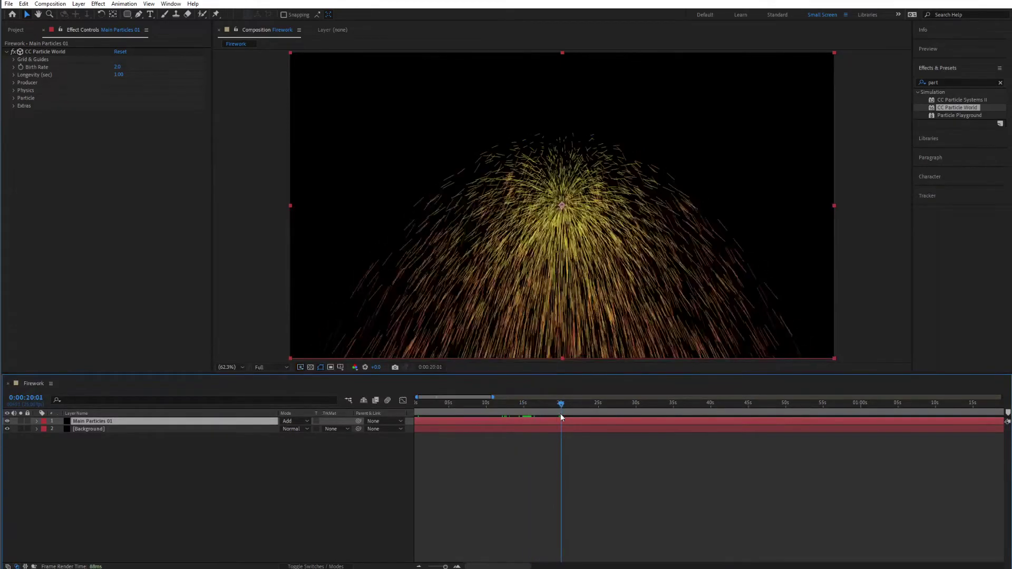
key("n")
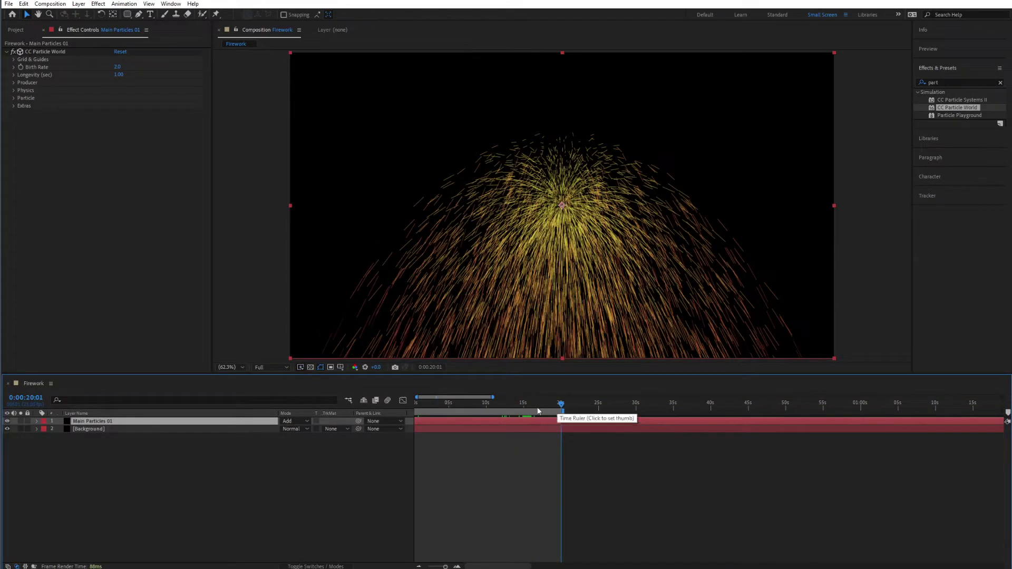
left_click_drag(484, 566, 466, 564)
right_click(470, 413)
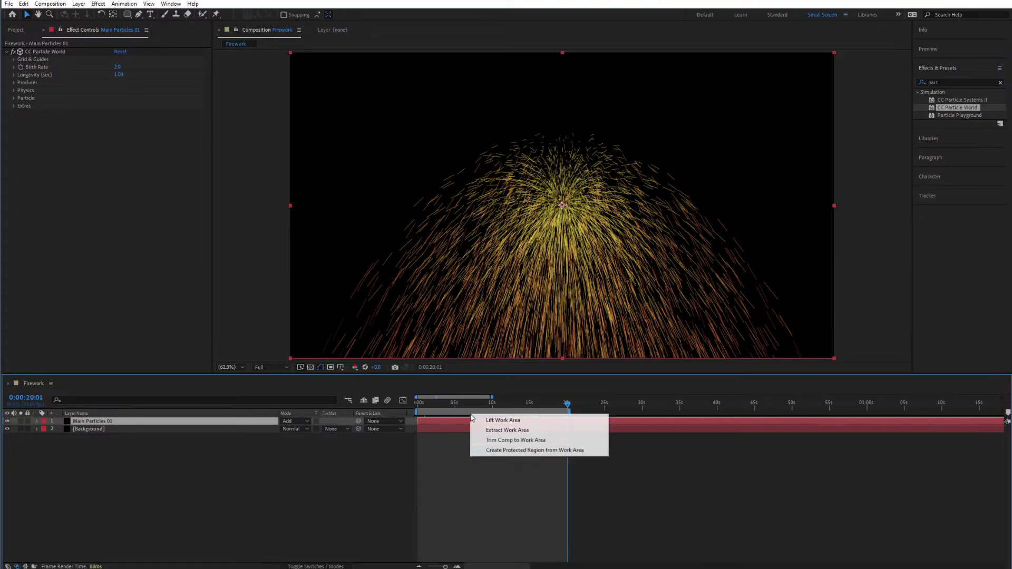
left_click(527, 440)
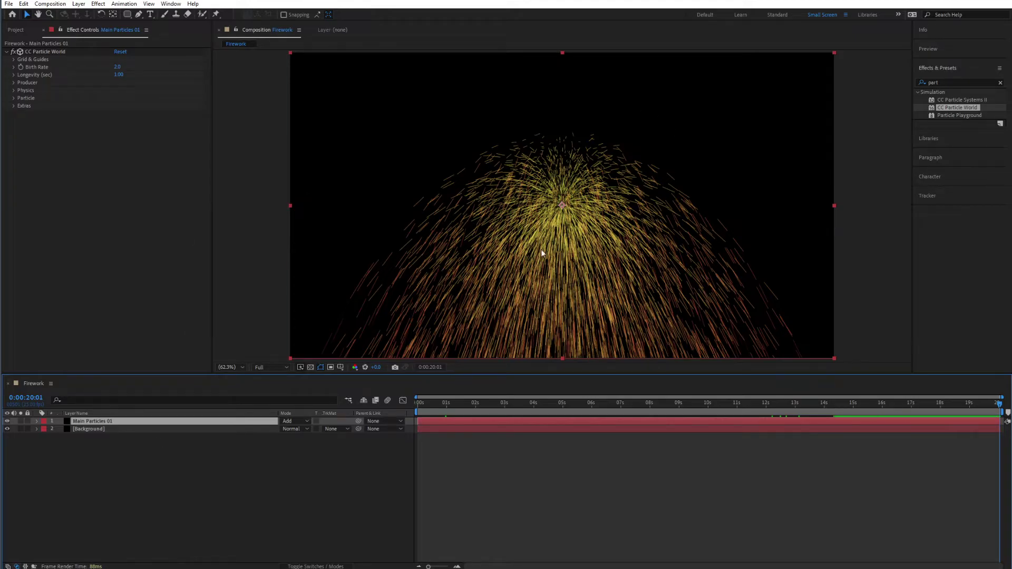
Step: Set the Birth Rate of CC Particle World on Main Particles 01 to 25
left_click(46, 49)
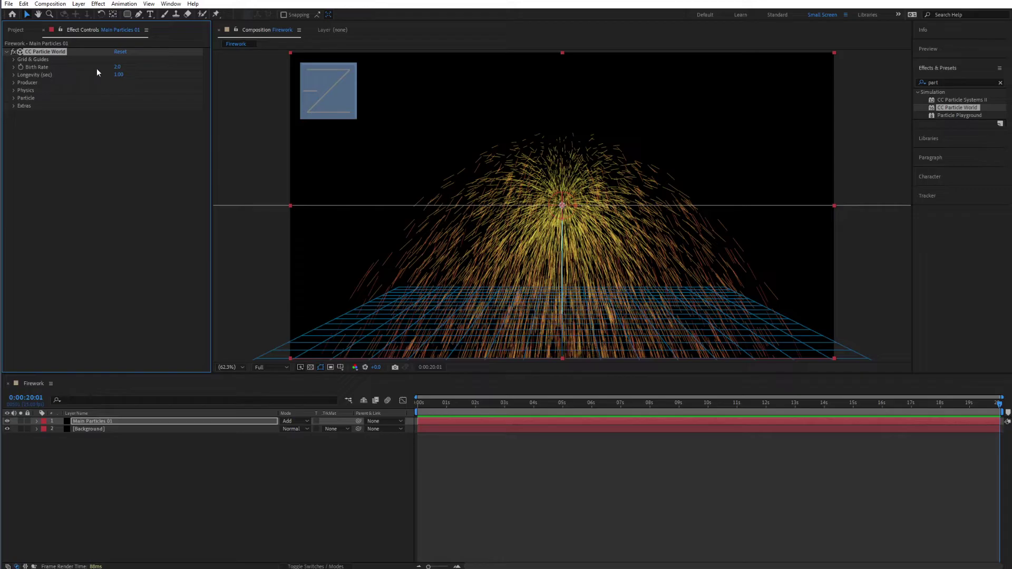
left_click(118, 68)
type("25")
key("Return")
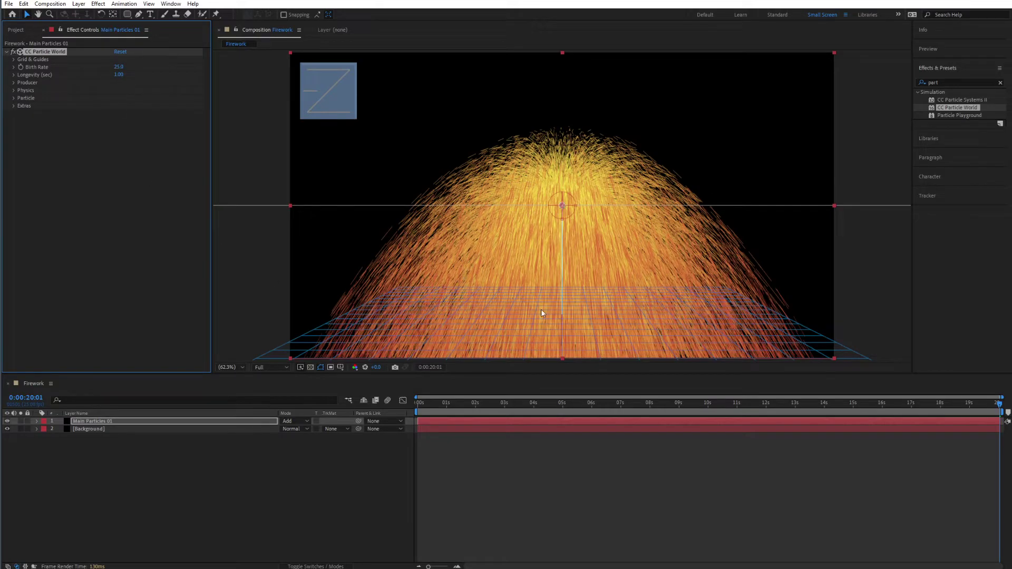
Step: Add a Birth Rate keyframe at 0:00:00:00 on Main Particles 01
left_click(422, 410)
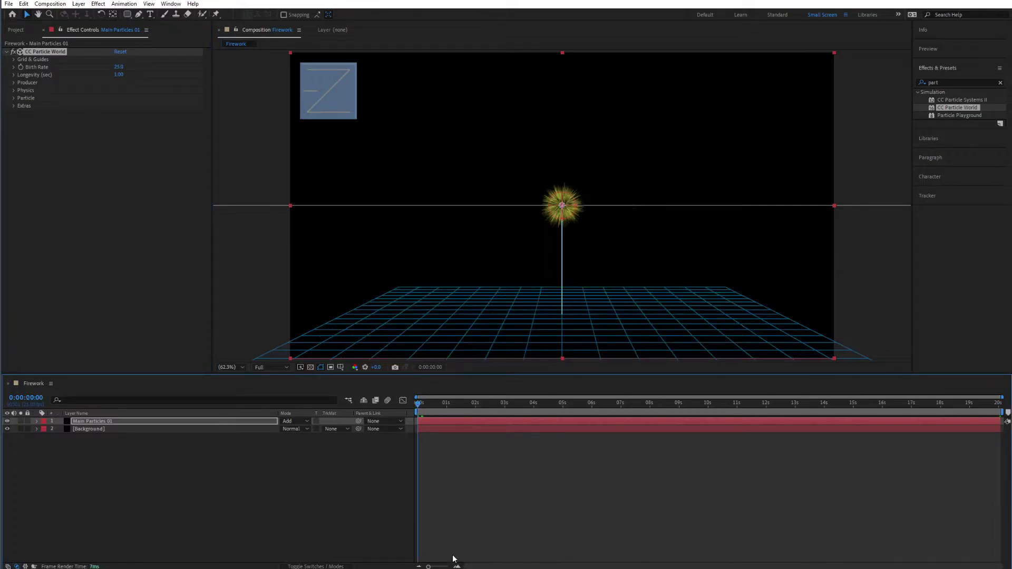
left_click(458, 566)
left_click(457, 567)
left_click(457, 567)
left_click(458, 566)
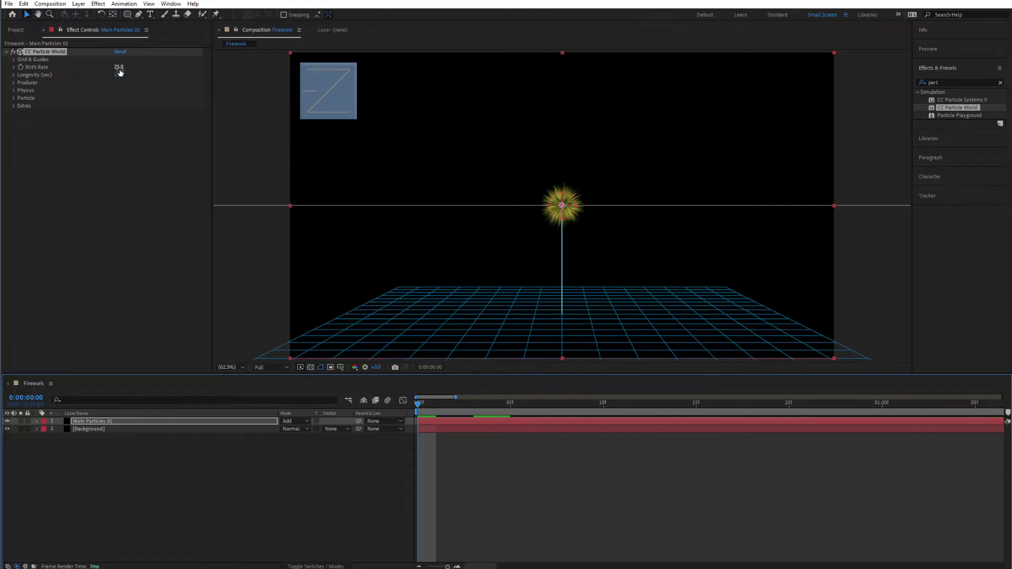
left_click(20, 67)
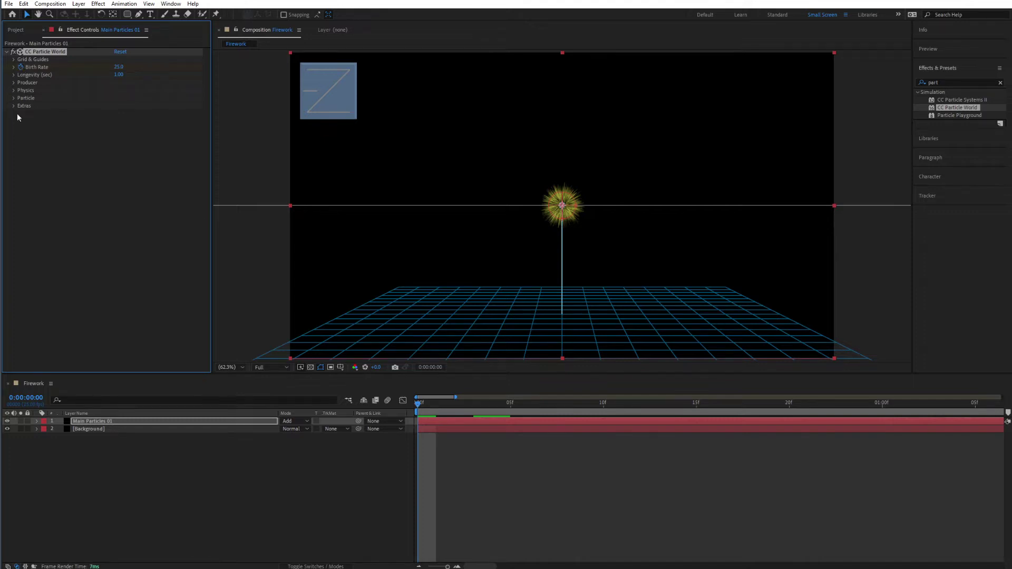
Step: Keyframe the Birth Rate to 0 at 0:00:00:05
left_click_drag(434, 404, 507, 404)
left_click(117, 68)
type("0")
key("Return")
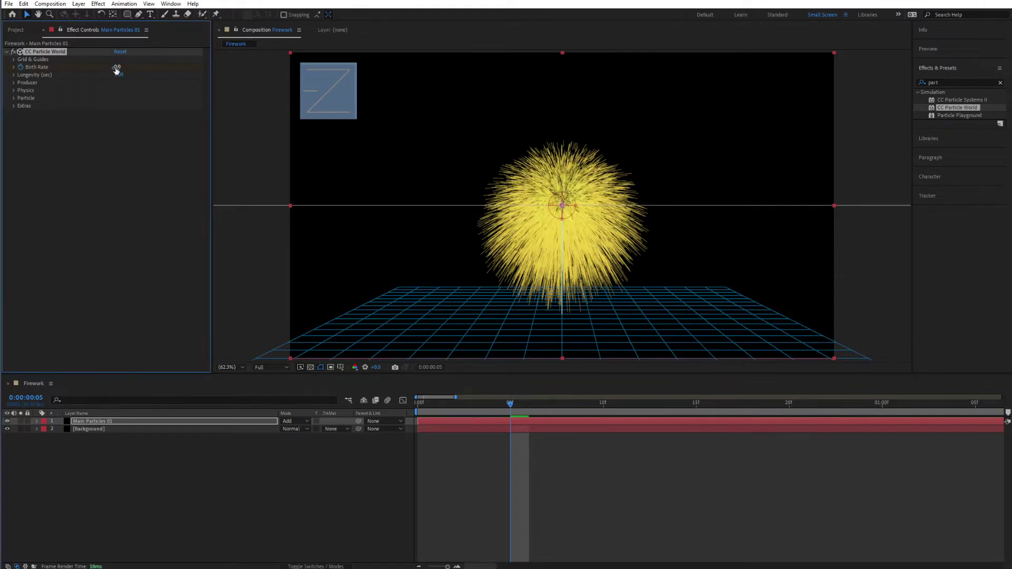
Step: Play back the particle burst several times to check its timing
left_click(326, 523)
key("space")
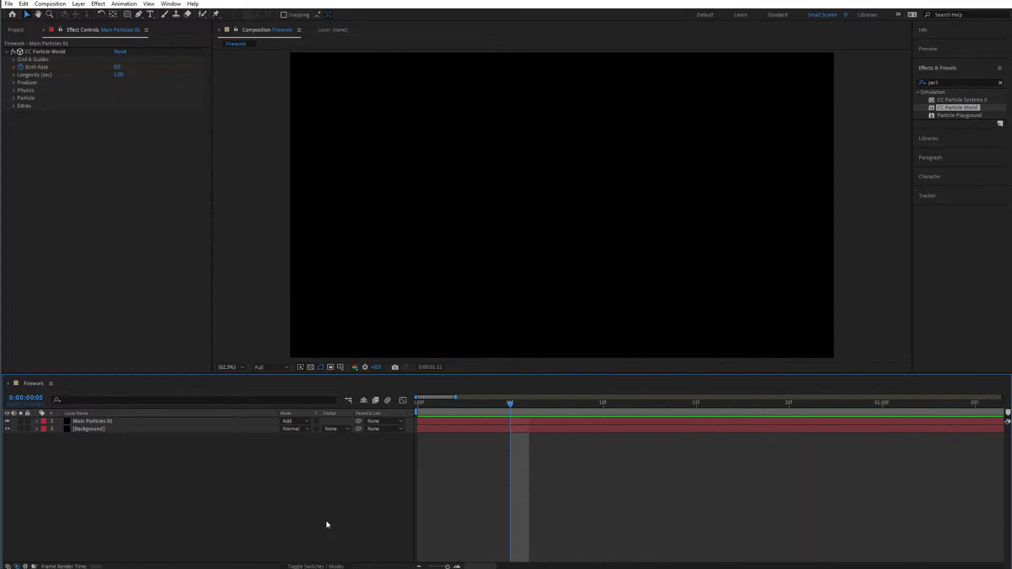
key("space")
key("space")
key("space")
key("space")
key("space")
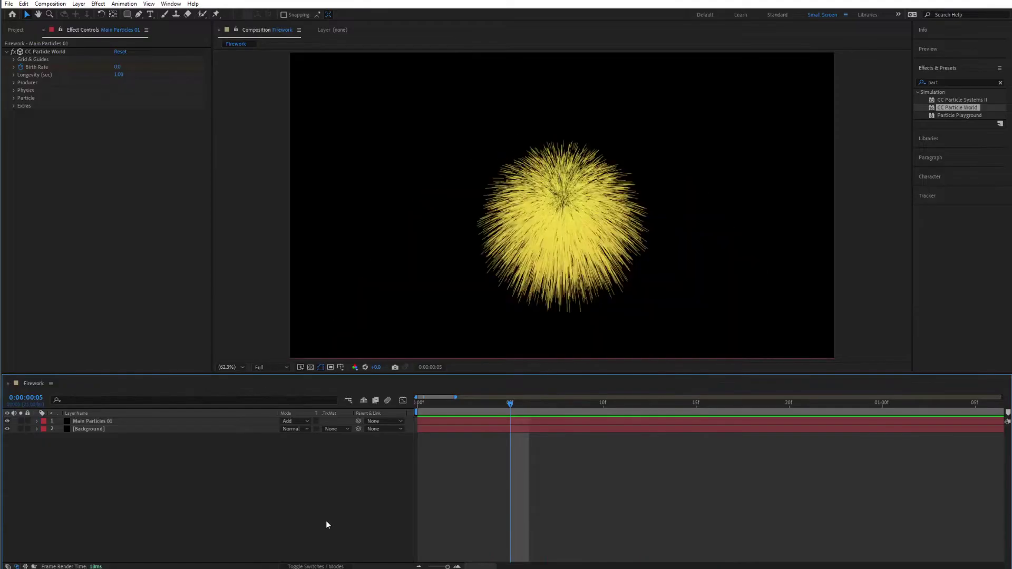
Step: Reveal the keyframes of Main Particles 01, move the second Birth Rate keyframe to 0:00:00:02, and preview the burst
left_click(469, 420)
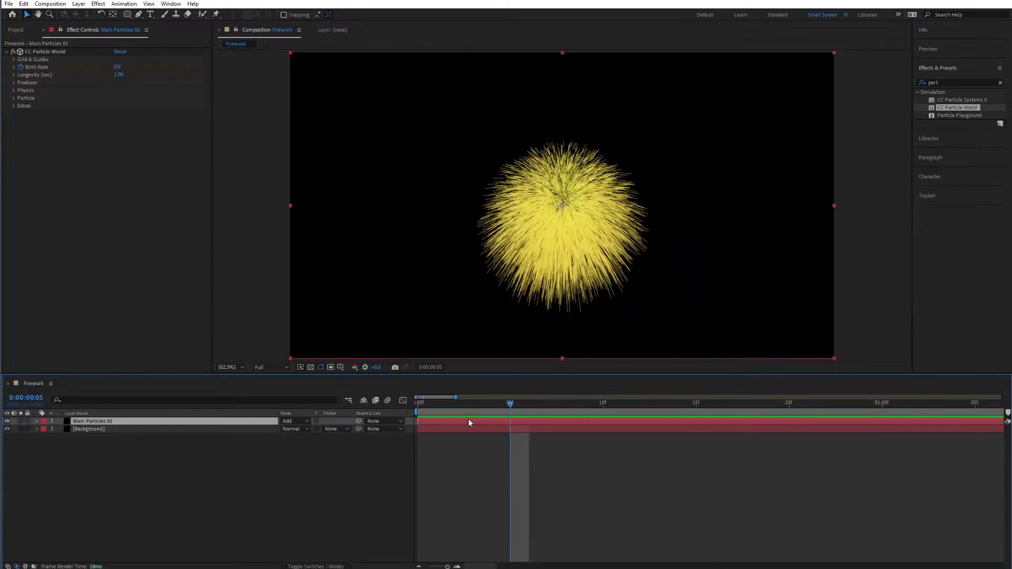
key("u")
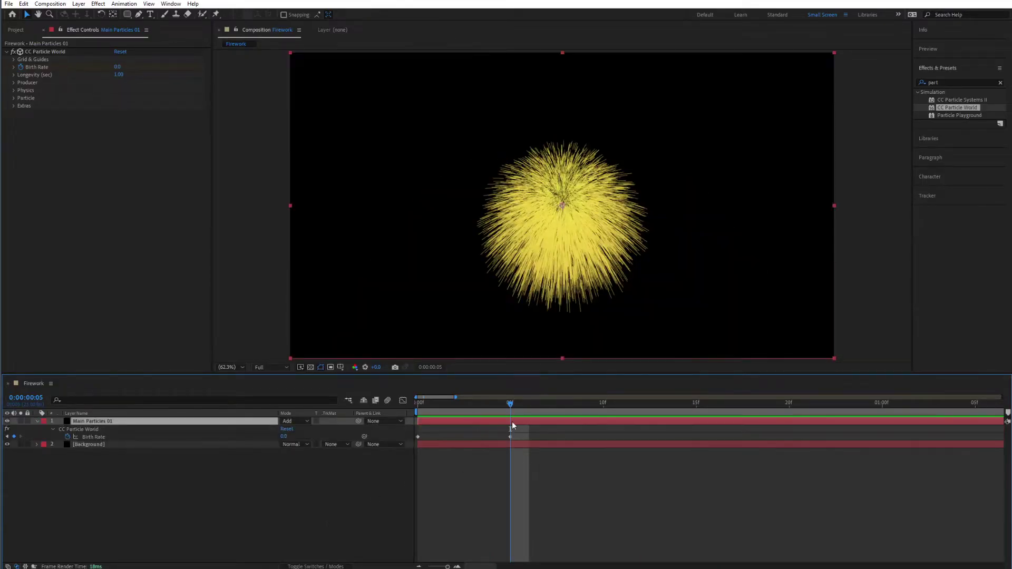
left_click_drag(510, 436, 455, 437)
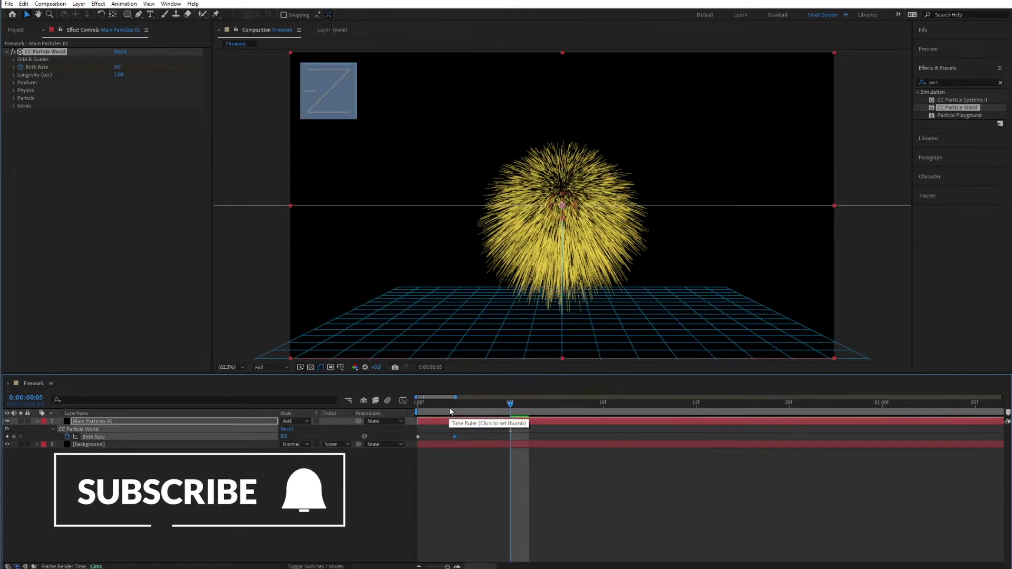
left_click(450, 410)
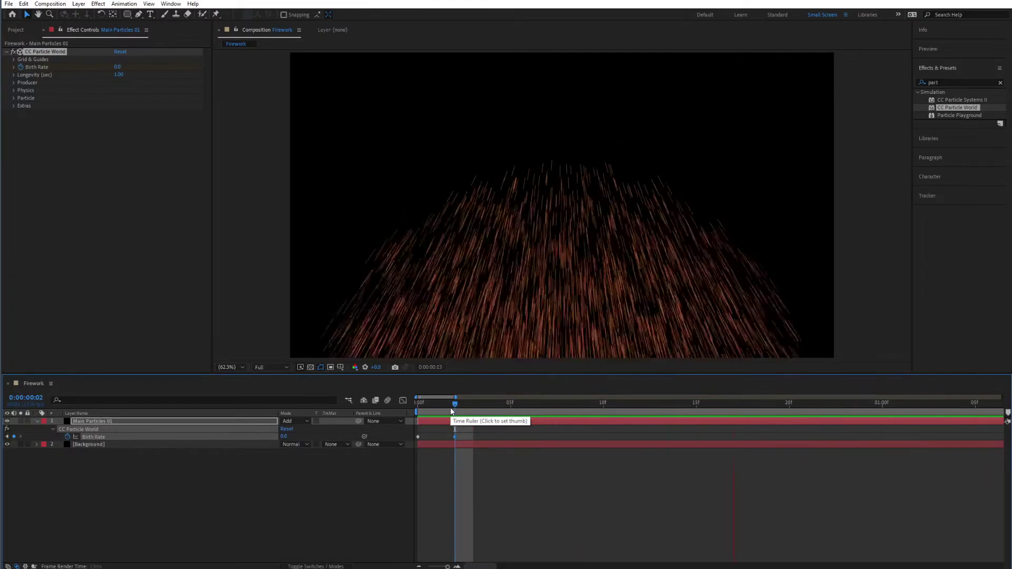
key("space")
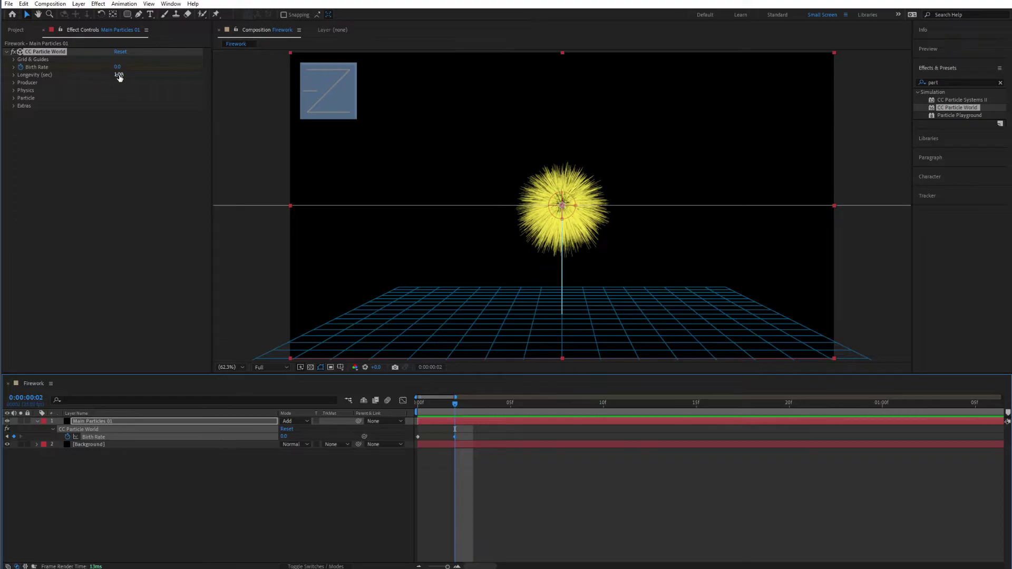
Step: Set the particles' Longevity to 6.00 seconds and preview the burst
left_click(119, 75)
key("Return")
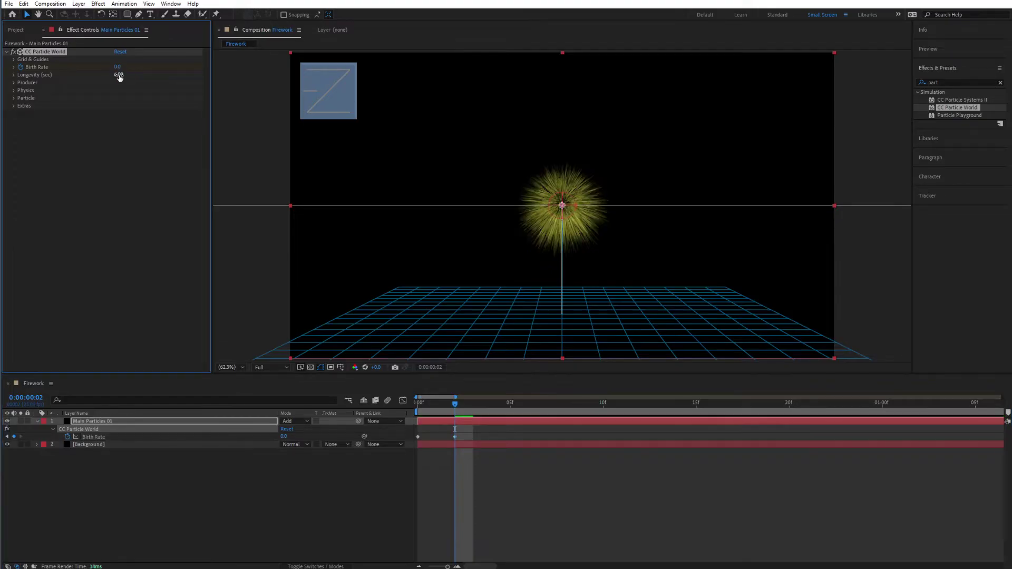
key("space")
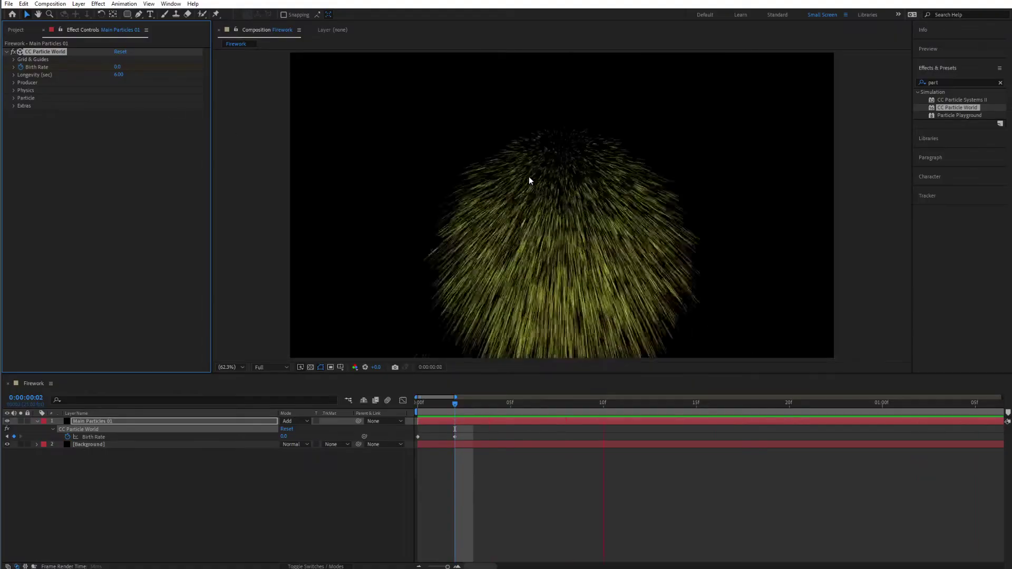
key("space")
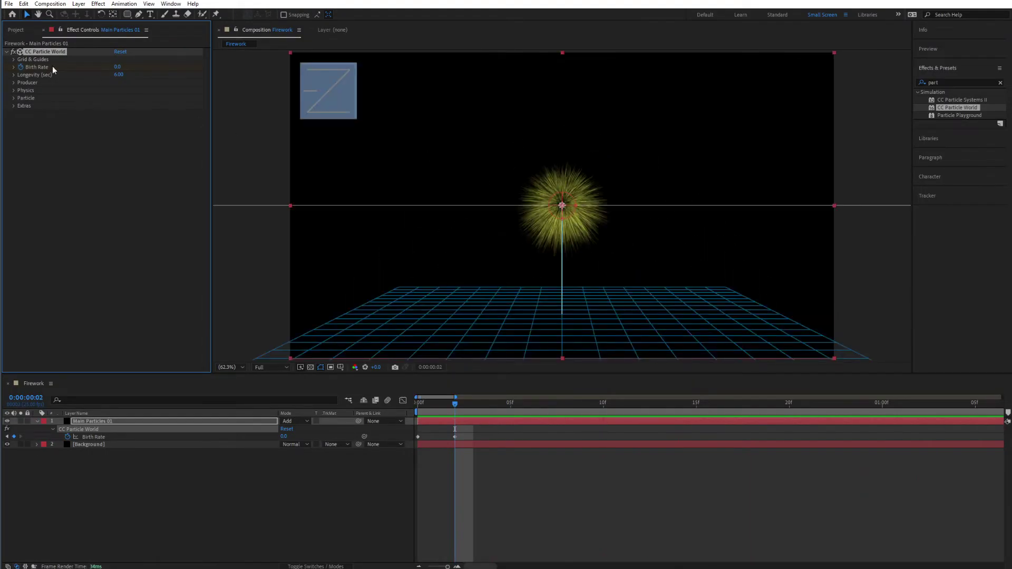
Step: Set the producer's Position Z to 20.00 on Main Particles 01 and preview the burst
left_click(14, 83)
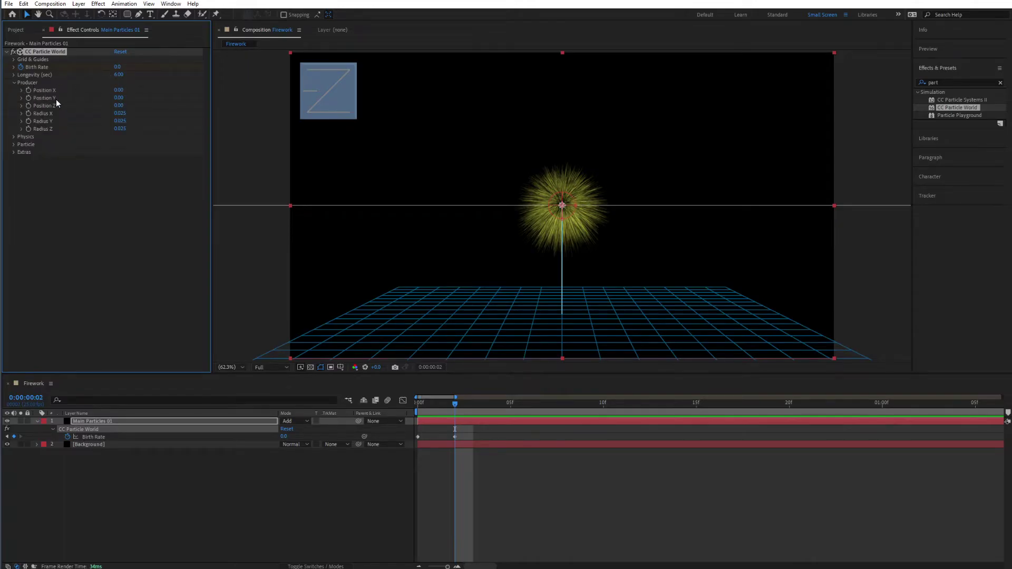
left_click_drag(119, 105, 213, 128)
left_click(120, 105)
type("20")
key("Return")
key("space")
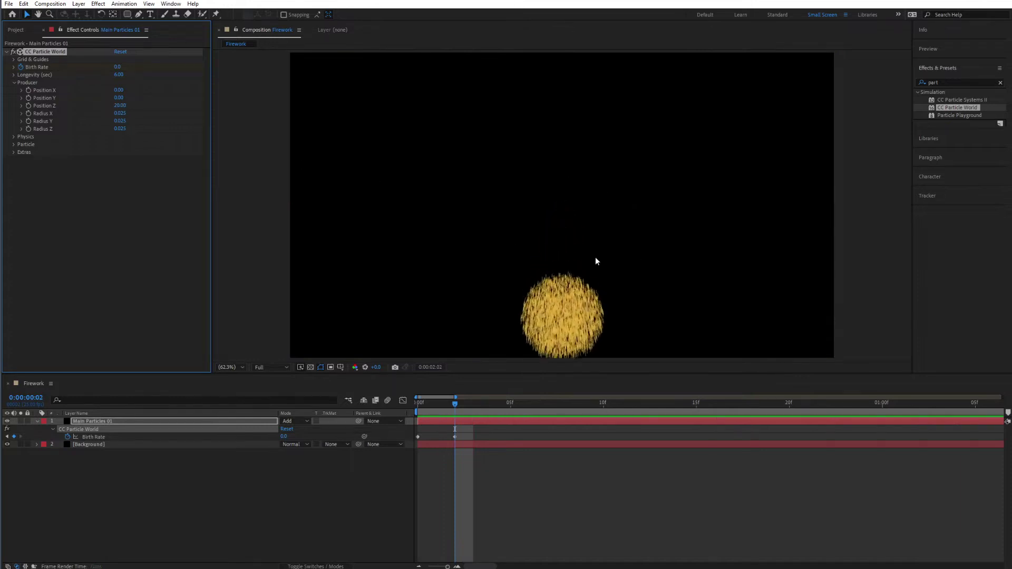
key("space")
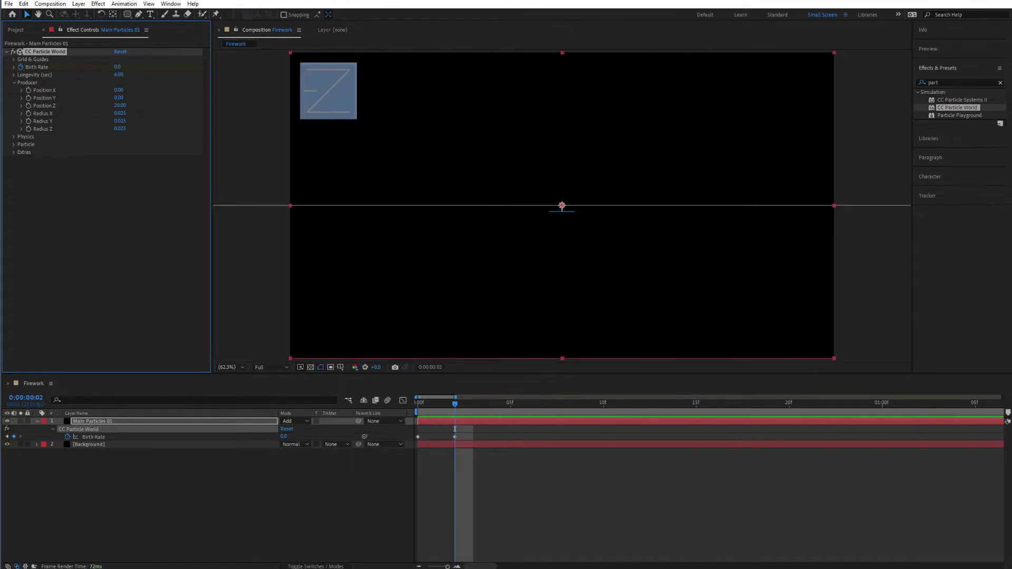
Step: Set the physics Velocity of the particles to 30.00 and preview the explosion
left_click(15, 82)
left_click(13, 90)
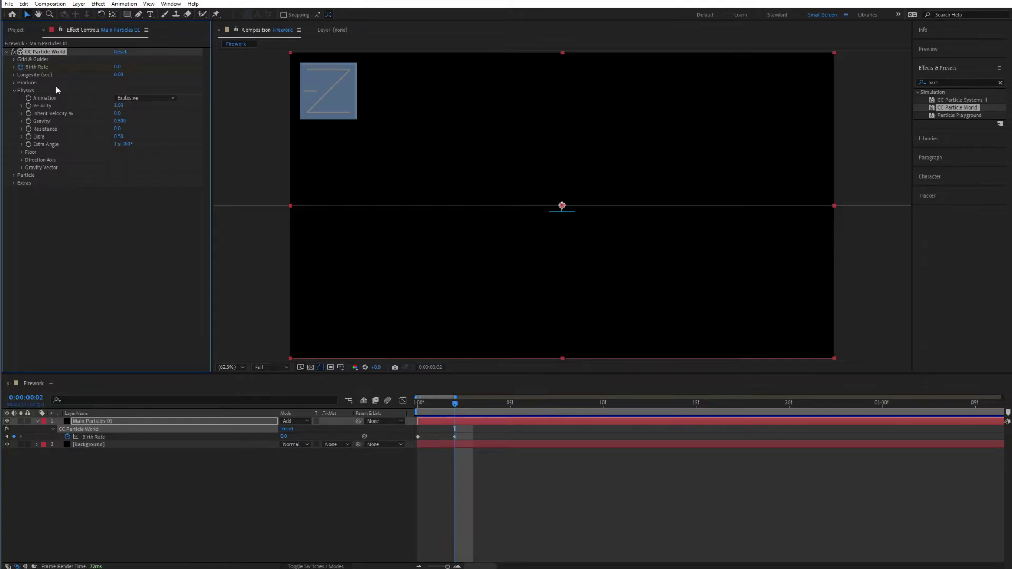
left_click(121, 105)
type("30")
key("Return")
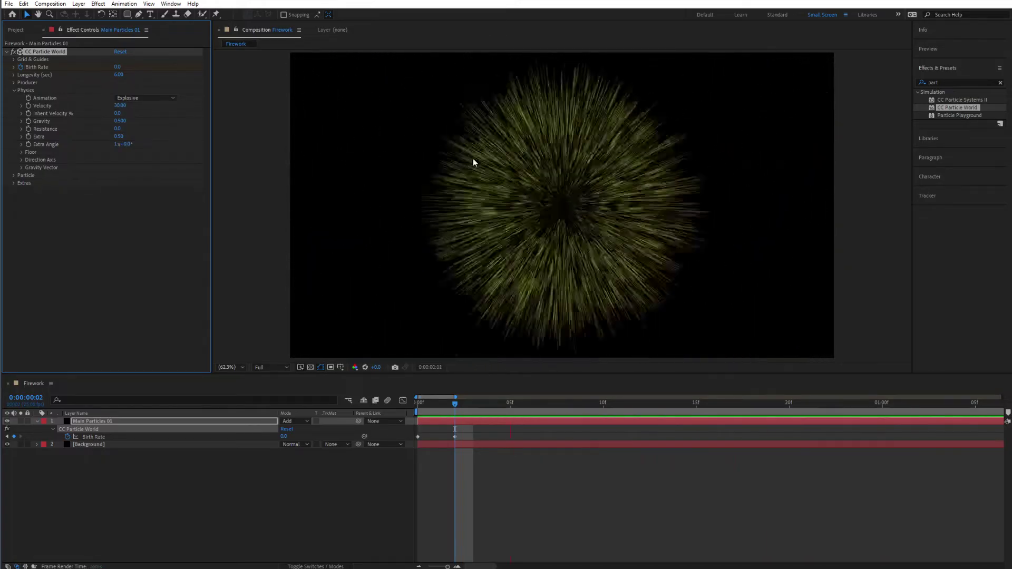
key("space")
key("space")
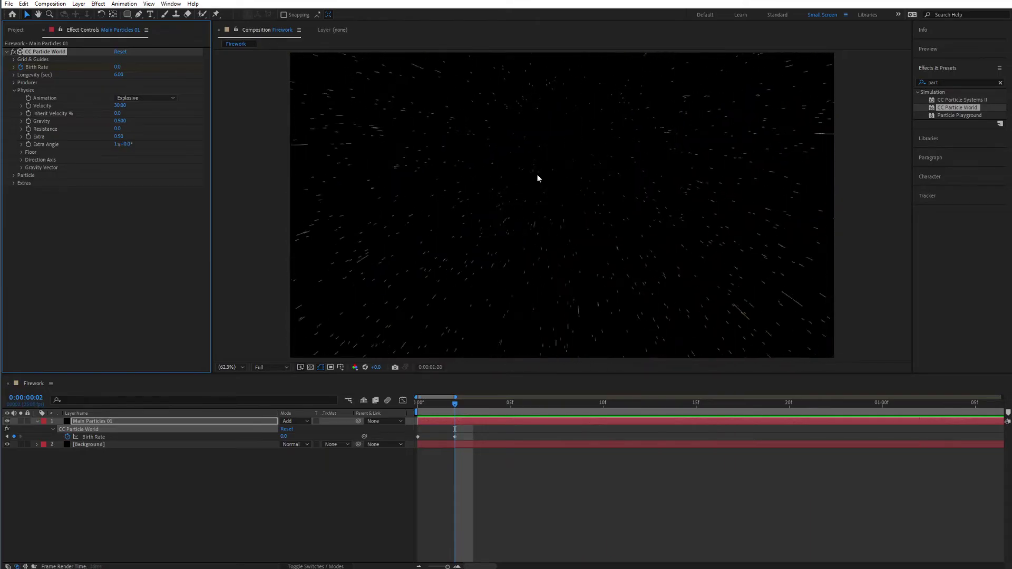
key("space")
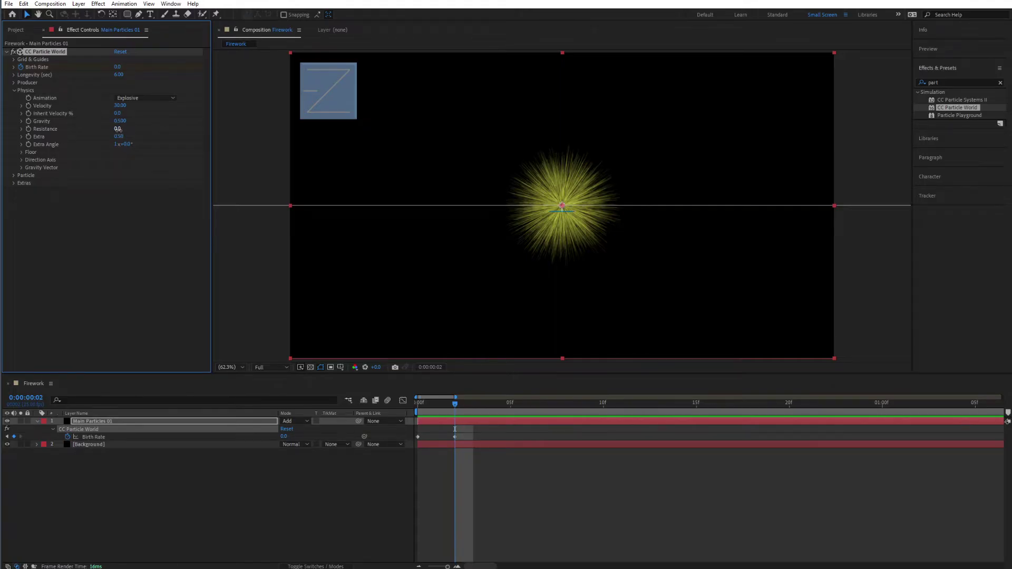
Step: Set the particles' physics Resistance to 5.0 and play back the explosion
key("Return")
key("space")
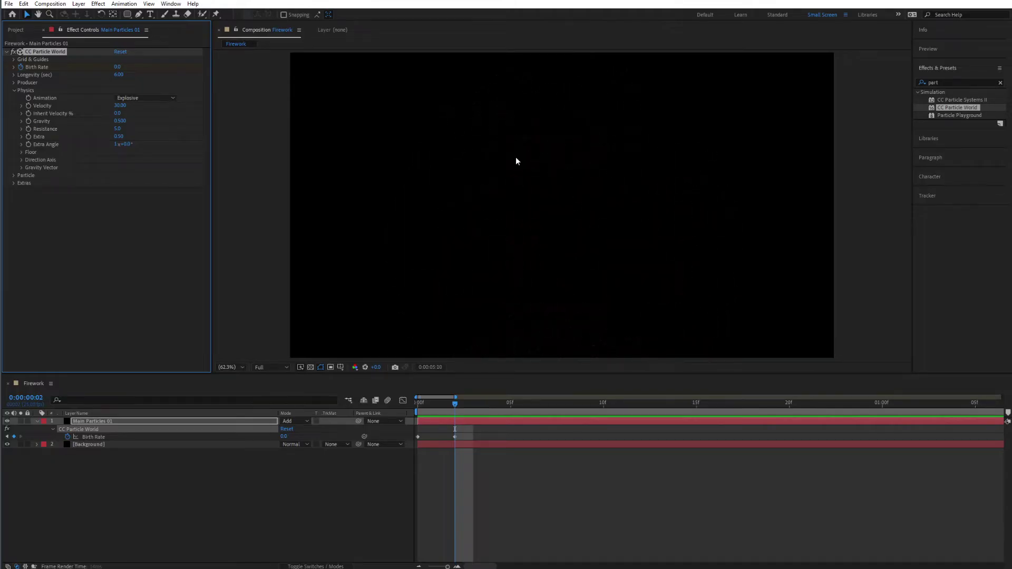
key("space")
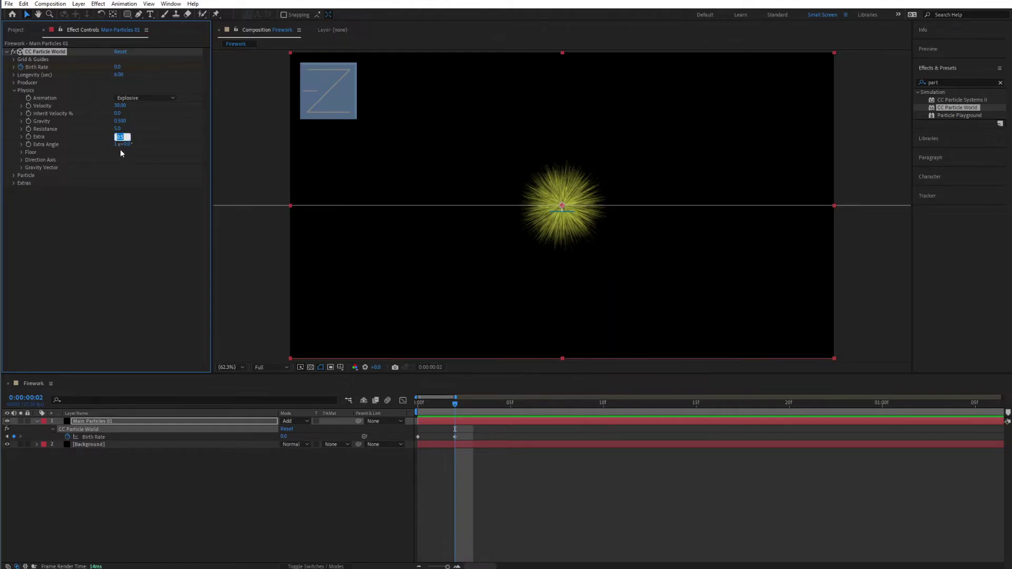
Step: Set the physics Extra value to 15.00 and preview the burst
key("Return")
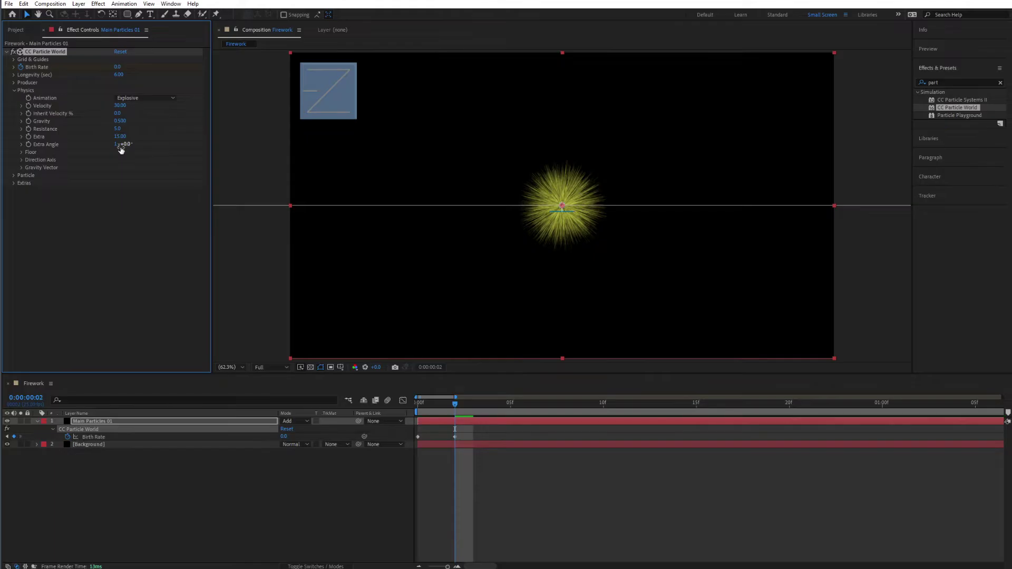
key("space")
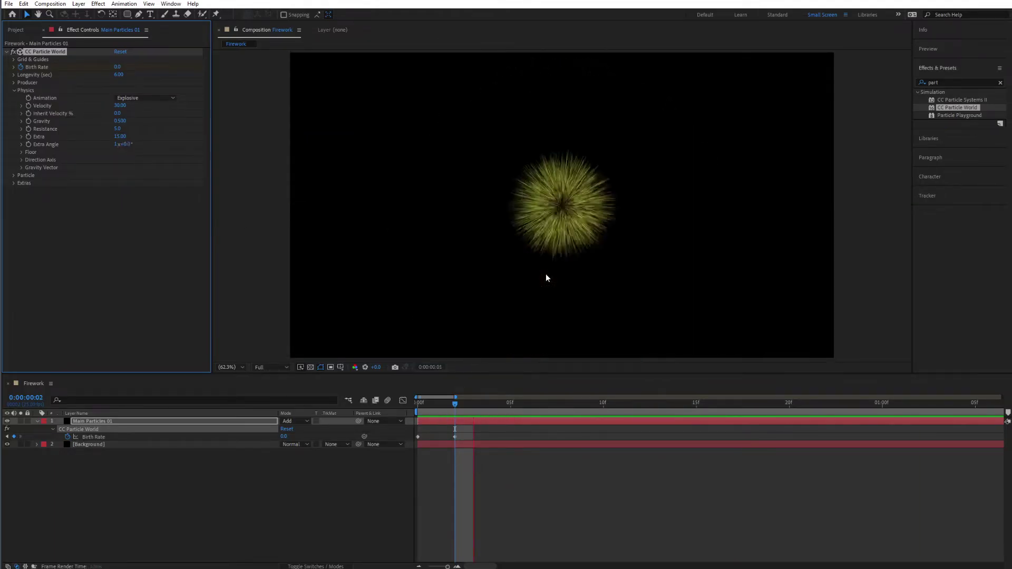
key("space")
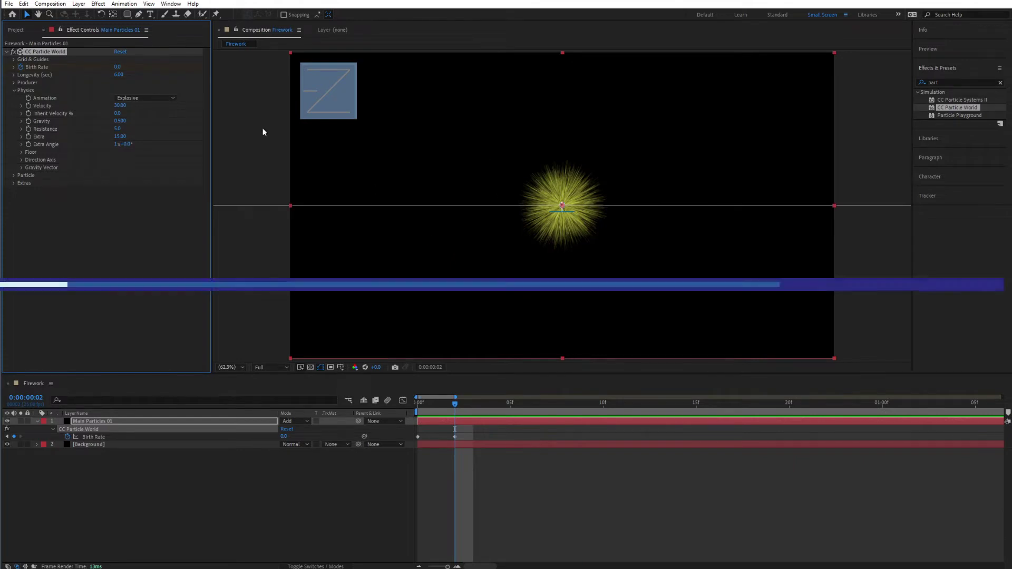
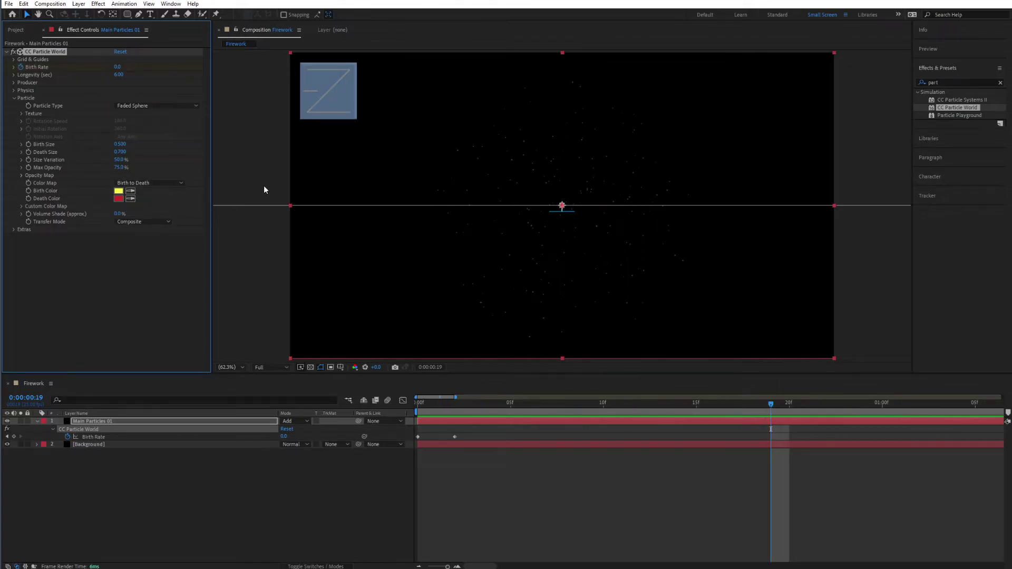
Step: Keep the Birth to Death color map and change the particles' Birth Color to cyan 50ECFF
left_click(137, 183)
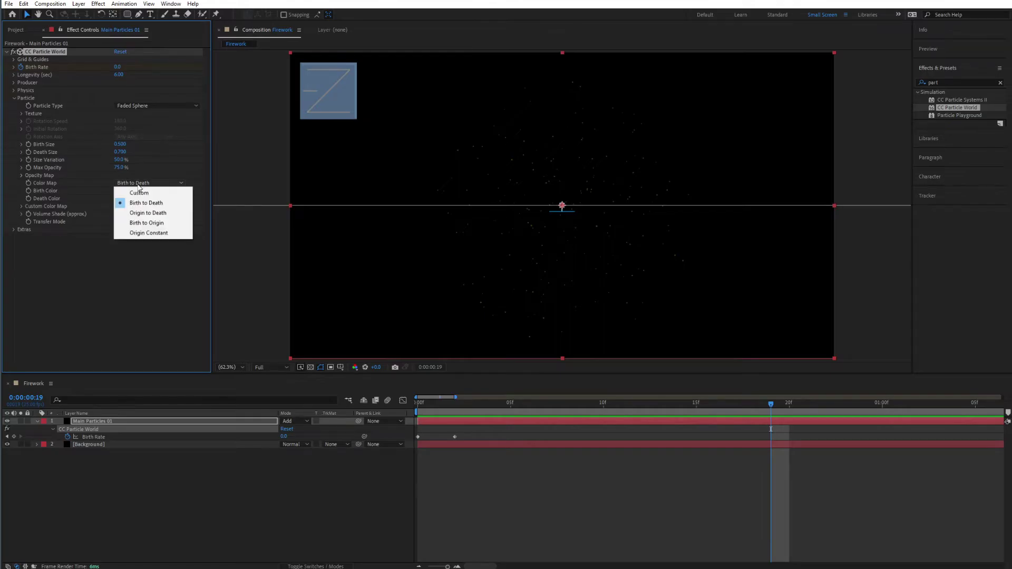
left_click(112, 183)
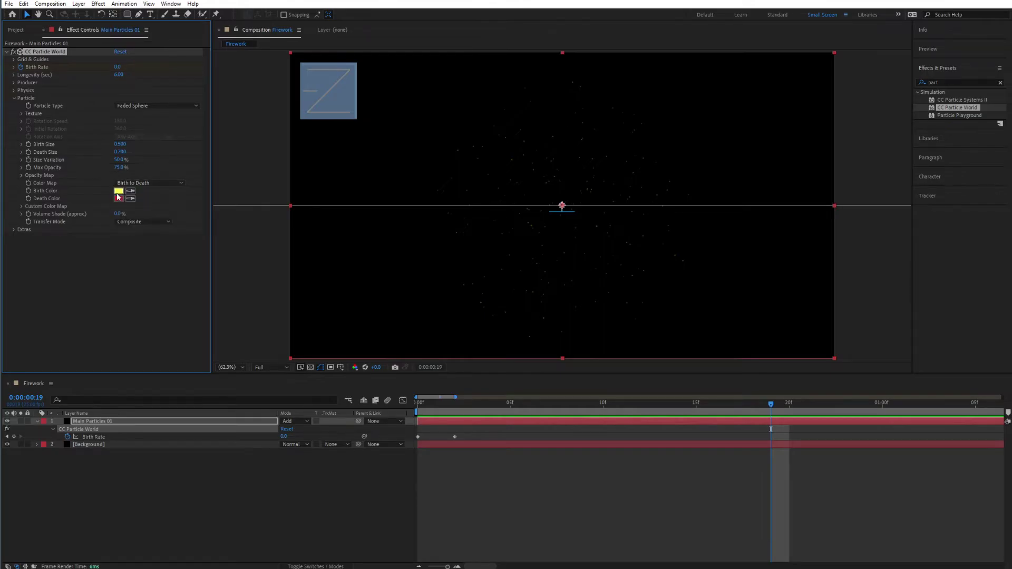
left_click(117, 193)
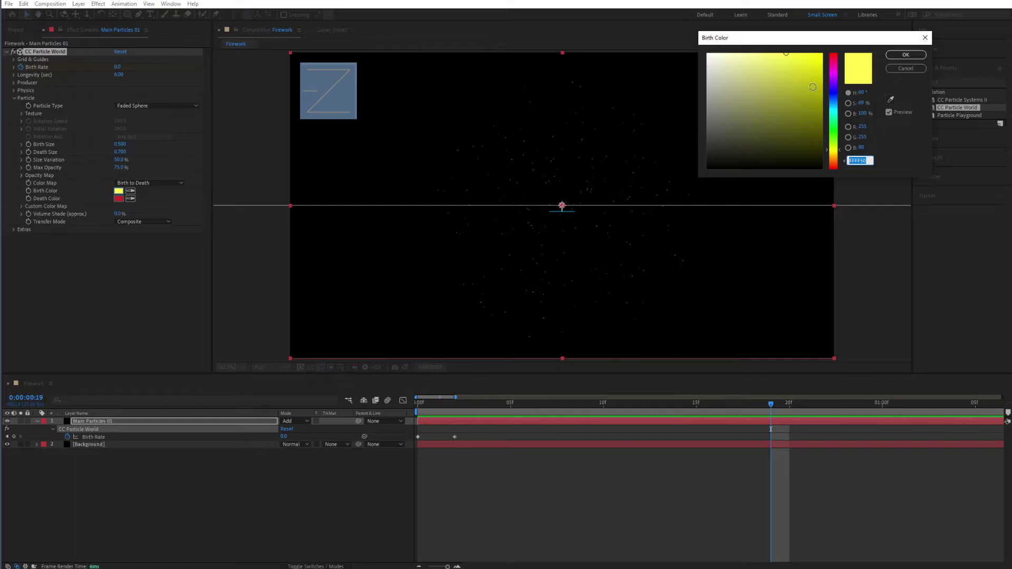
left_click(833, 109)
left_click(833, 112)
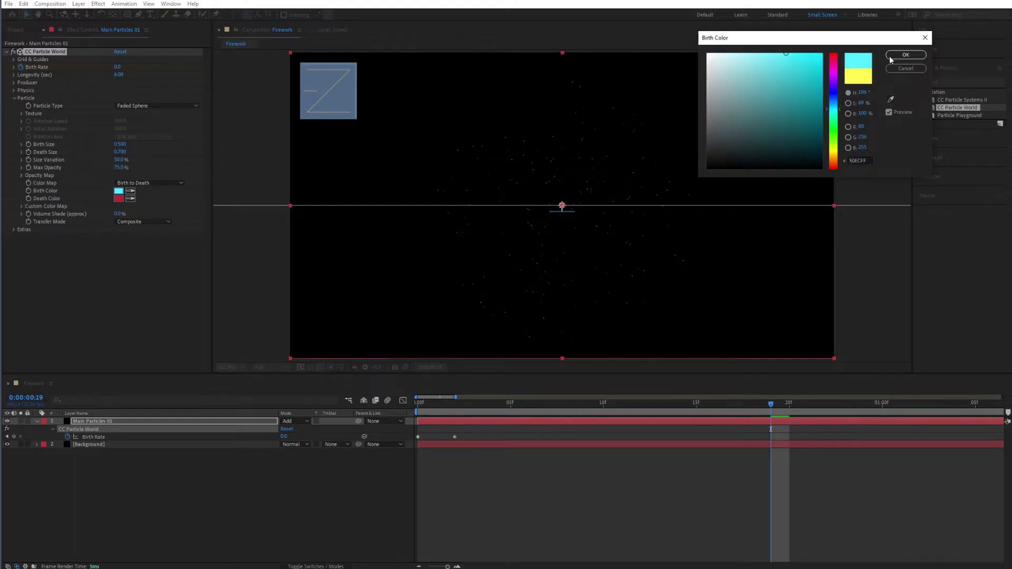
left_click(905, 55)
Step: Change the particles' Death Color to blue 2D4FFC and preview the firework
left_click(119, 199)
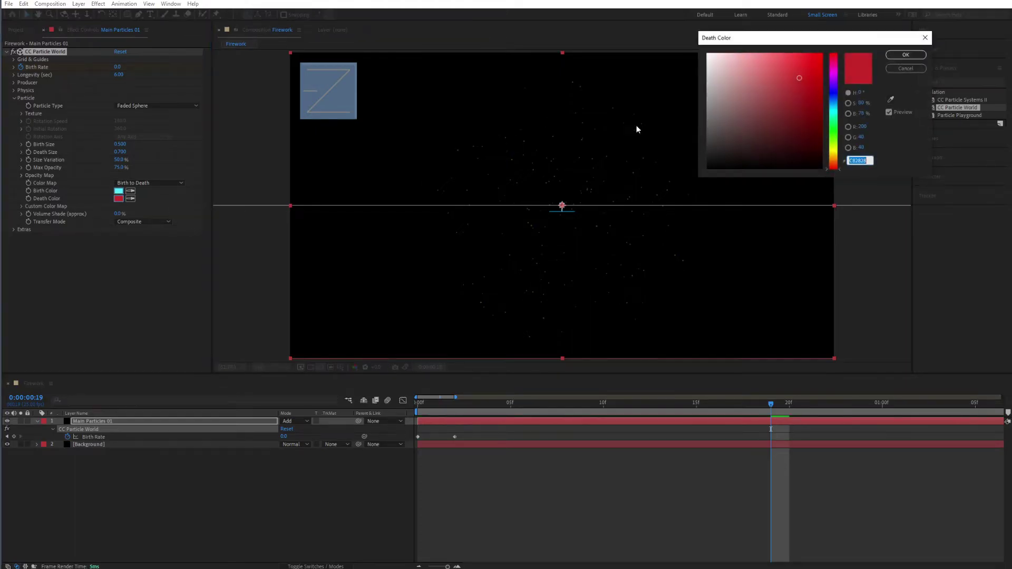
left_click(832, 103)
mouse_move(832, 102)
left_mouse_down()
mouse_move(801, 91)
mouse_move(800, 54)
left_mouse_up()
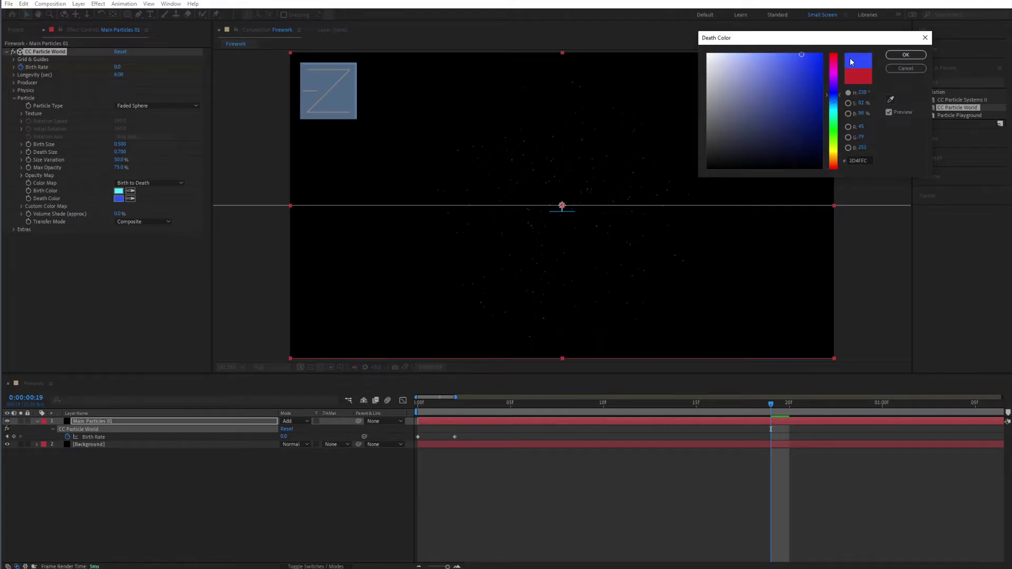
left_click(905, 55)
key("space")
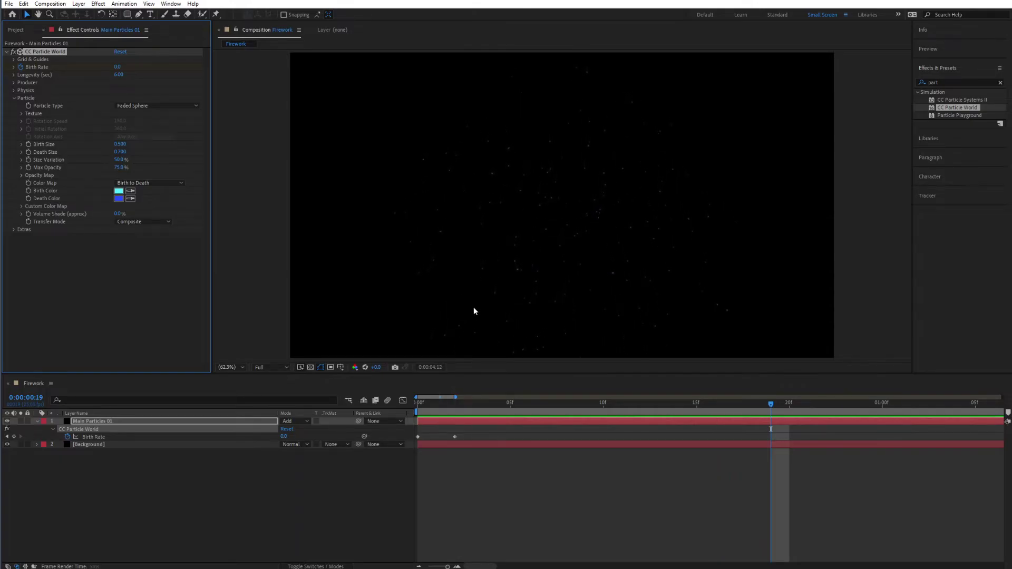
key("space")
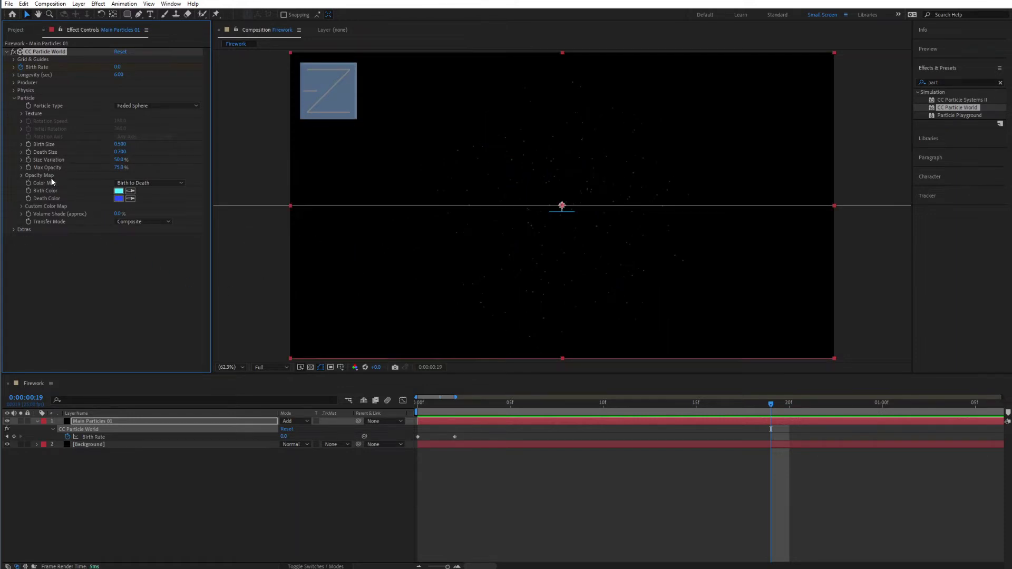
Step: Raise the physics Resistance to 7.0 and play back the firework
left_click(13, 90)
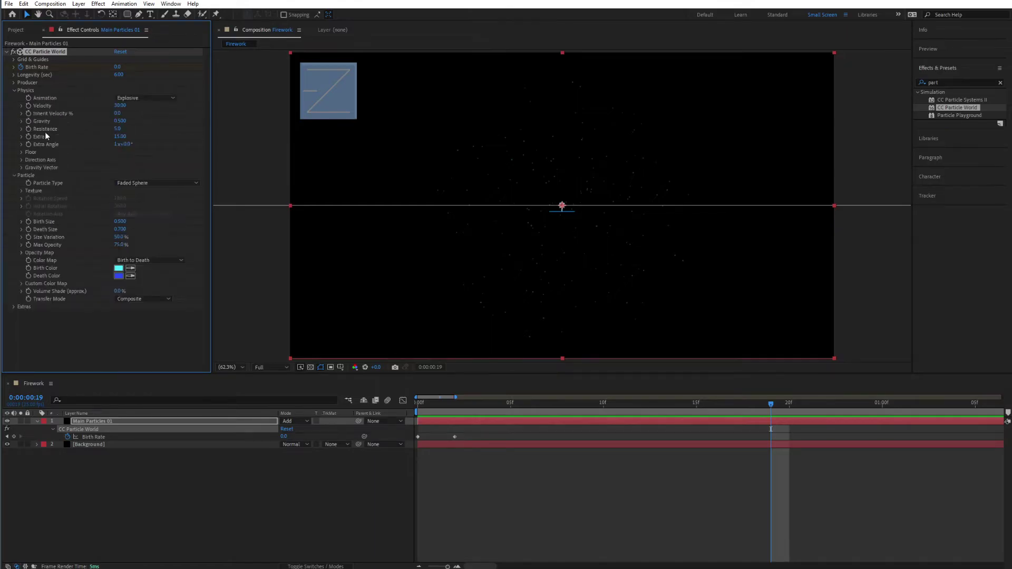
left_click(117, 129)
type("7")
key("Return")
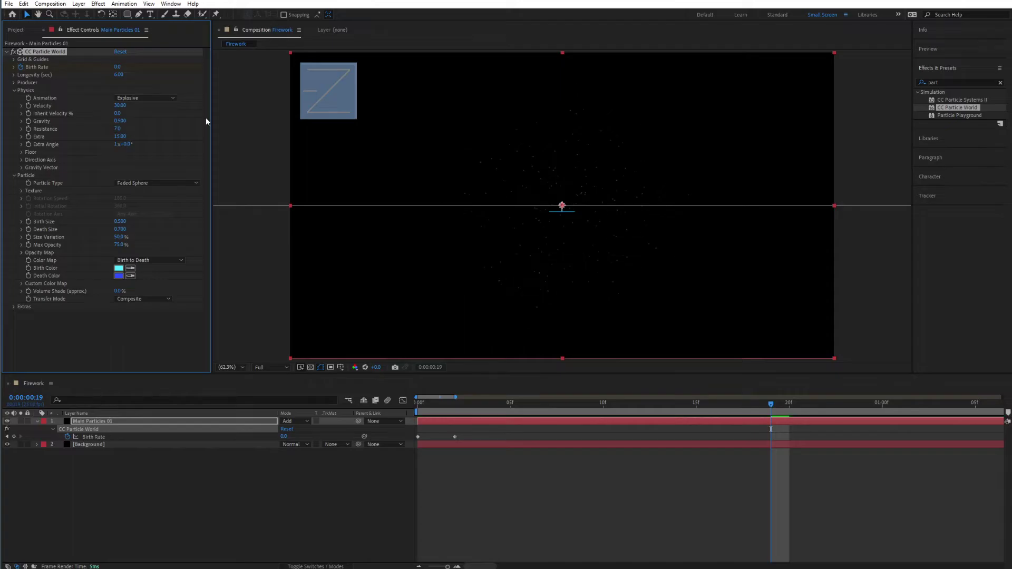
key("space")
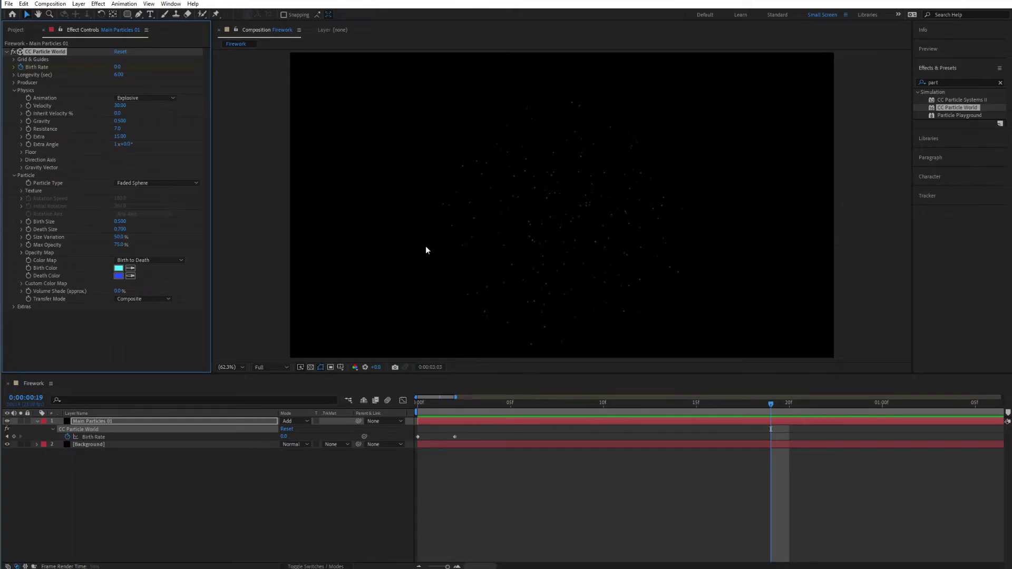
key("space")
key("space")
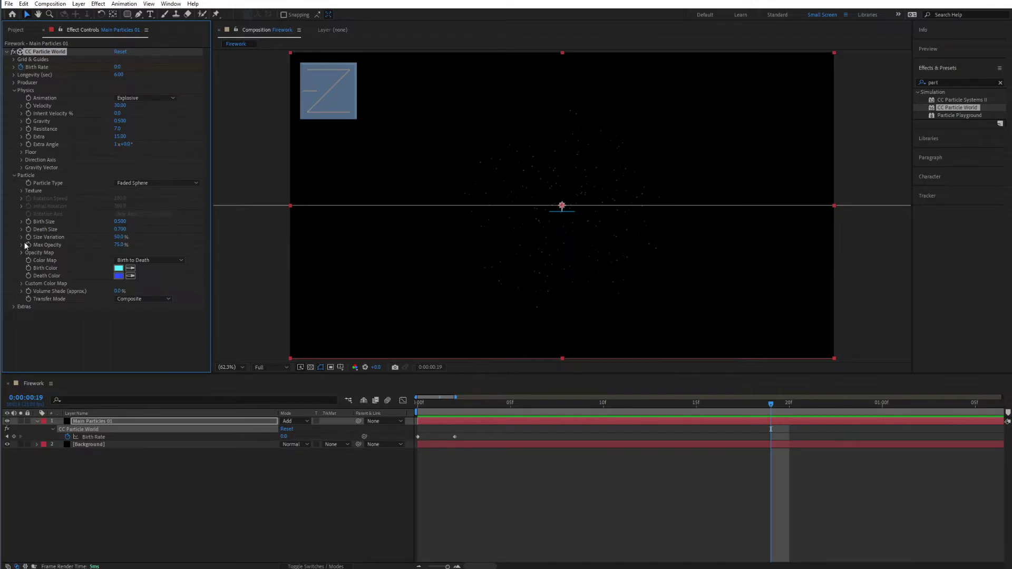
Step: Set the particles' Max Opacity to 100% and preview the result
left_click(119, 245)
type("1")
key("Return")
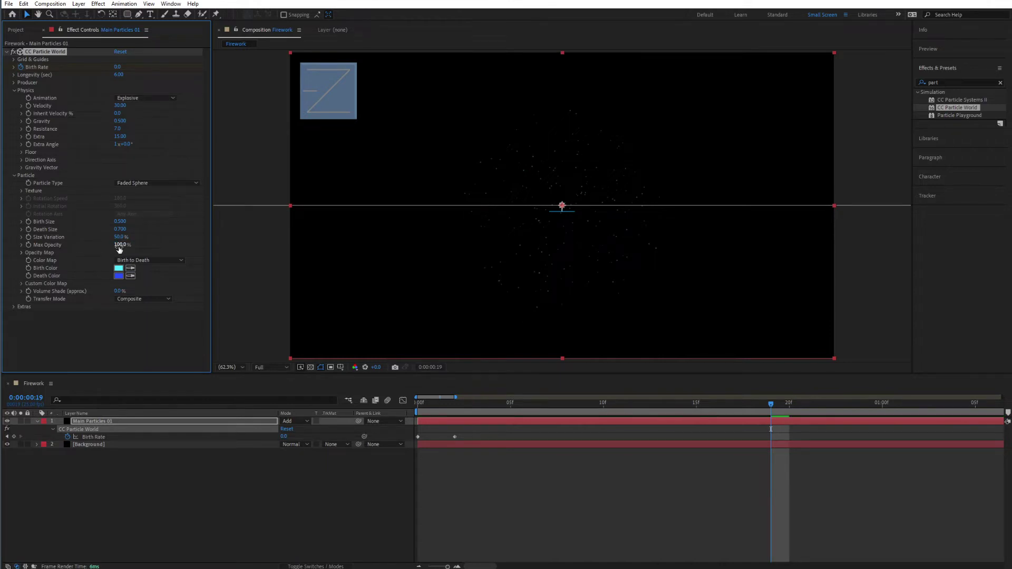
key("space")
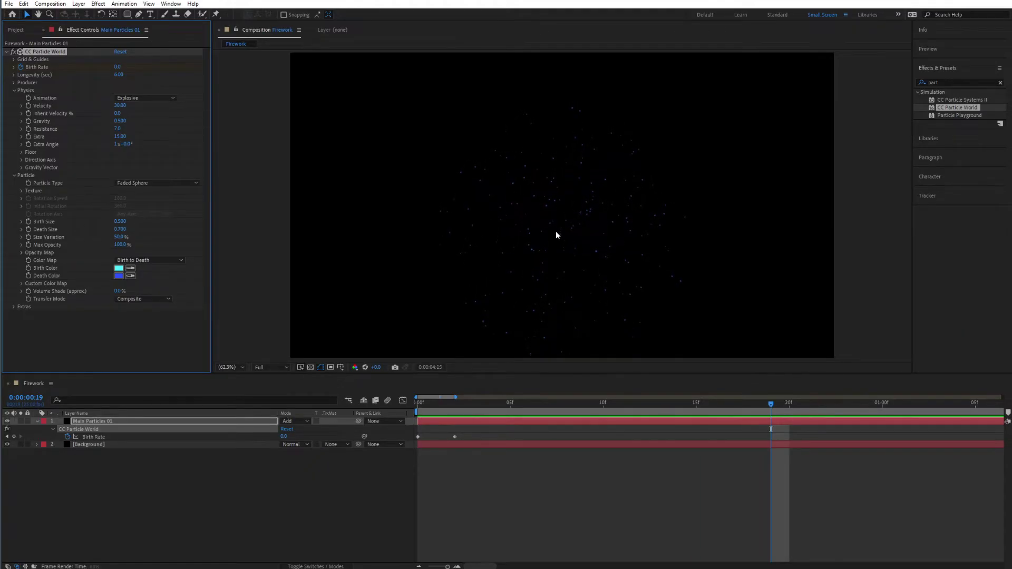
key("space")
Step: Set the particles' Size Variation to 100% and preview the result
left_click(119, 237)
type("100")
key("Return")
key("space")
key("space")
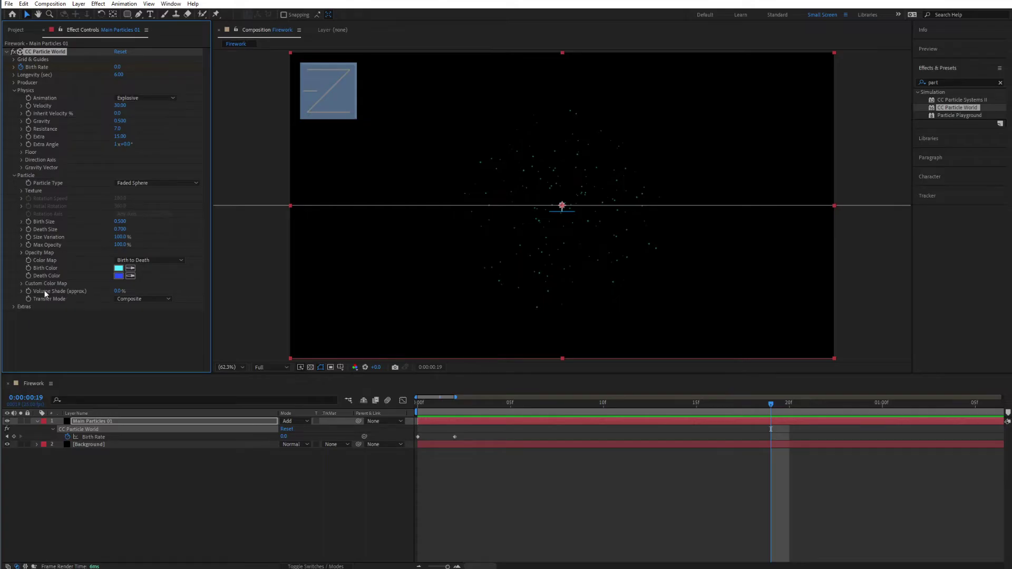
Step: Set the particles' Volume Shade to 50% and play back the firework
left_click(117, 291)
type("50")
key("Return")
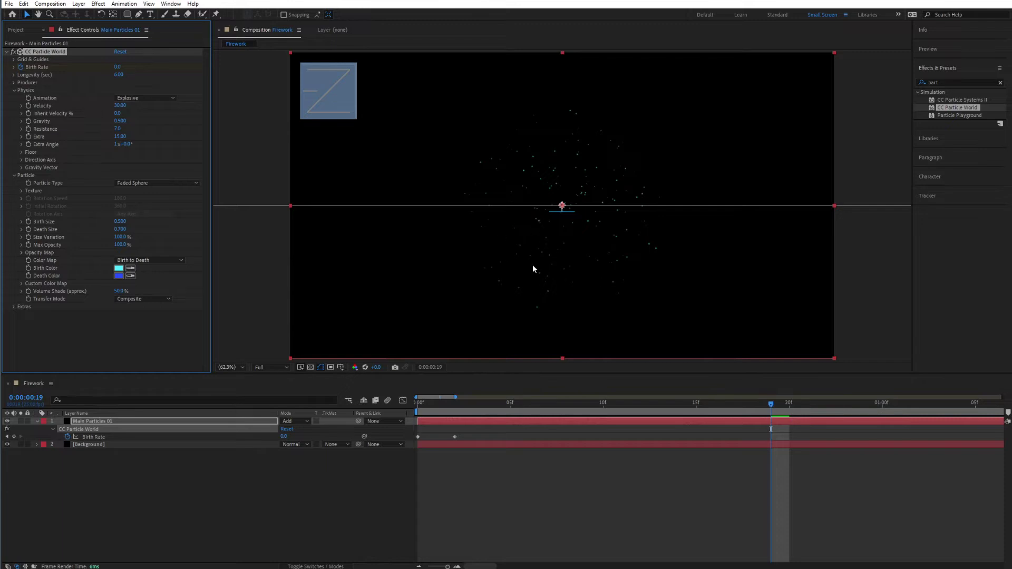
key("space")
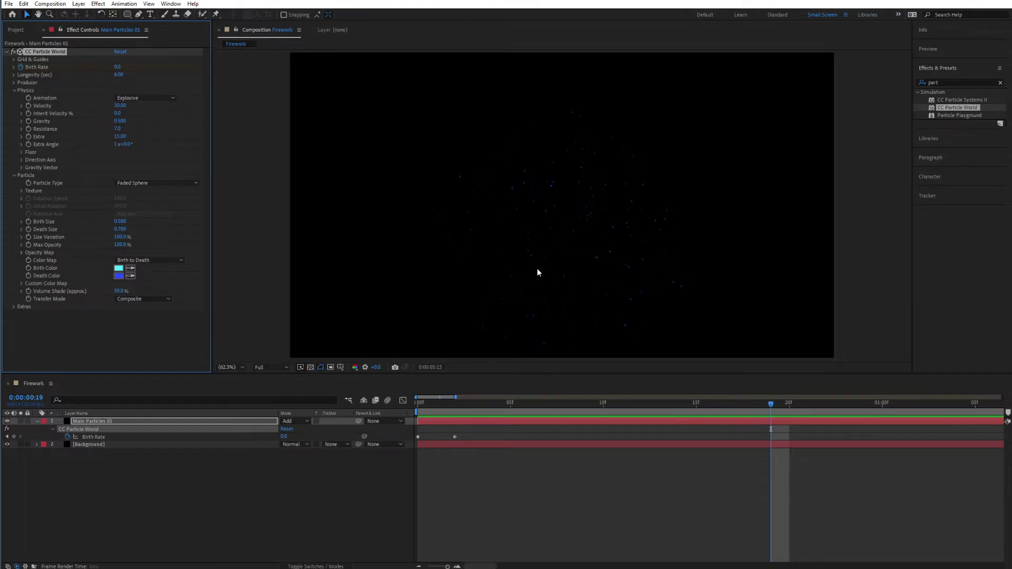
key("space")
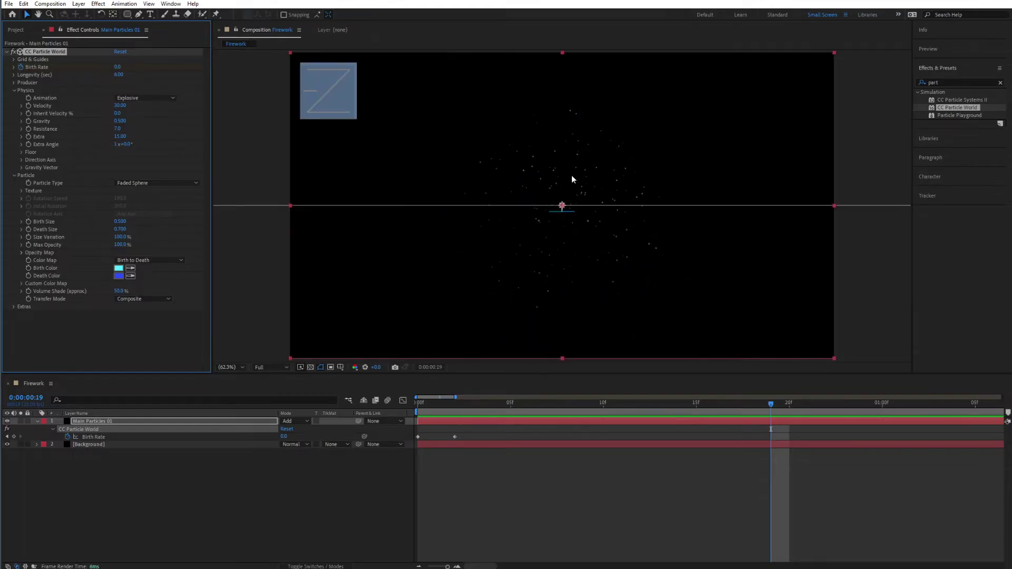
Step: Scrub through the composition to 0:00:04:09 and back to 0:00:03:18 to inspect how the particles spread and fall
left_click_drag(448, 567, 442, 567)
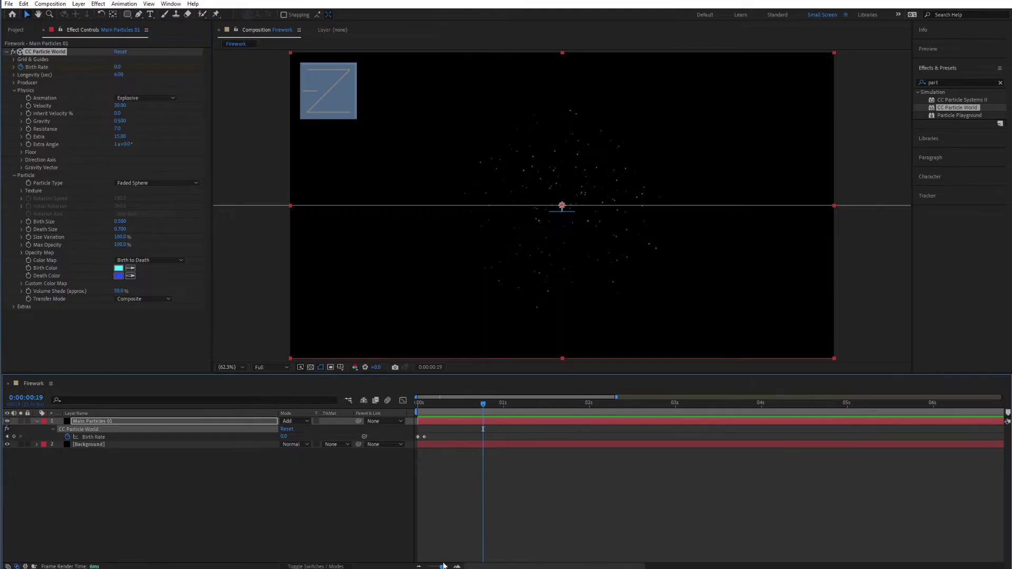
left_click_drag(491, 408, 794, 417)
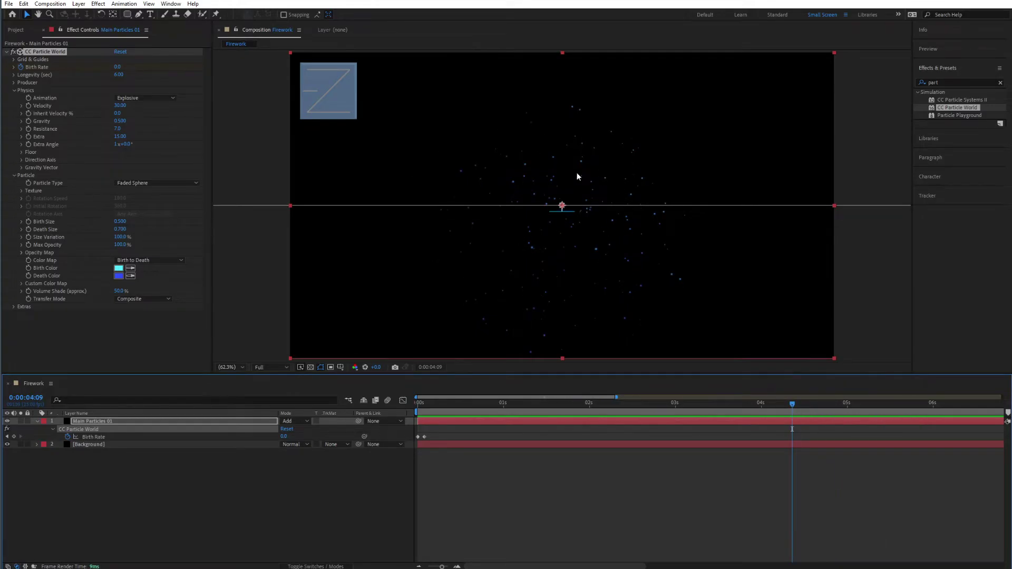
left_click_drag(802, 412, 737, 436)
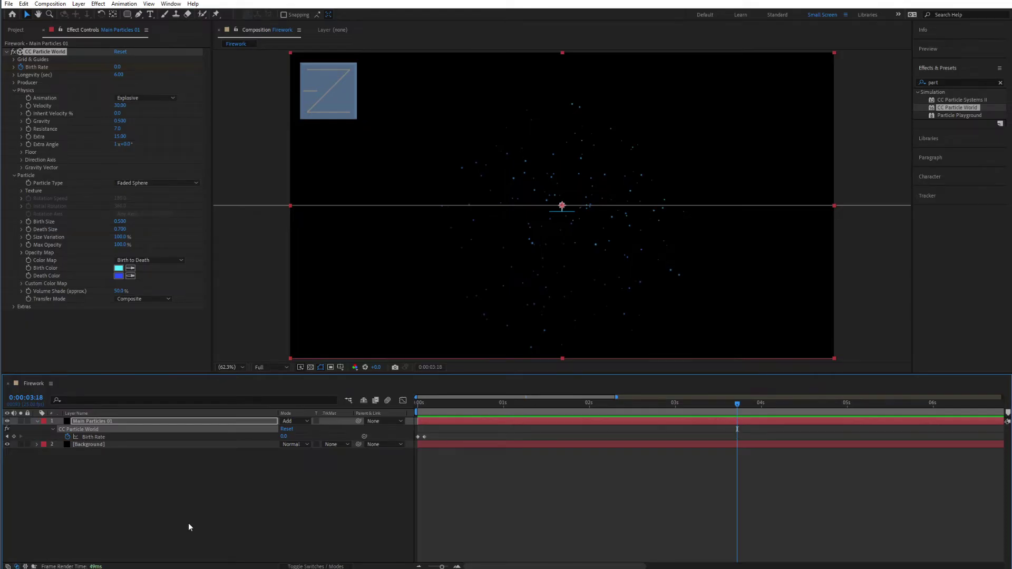
Step: Create a new black solid layer named "Fractal Noise Matte" in the Firework composition
right_click(158, 487)
mouse_move(180, 491)
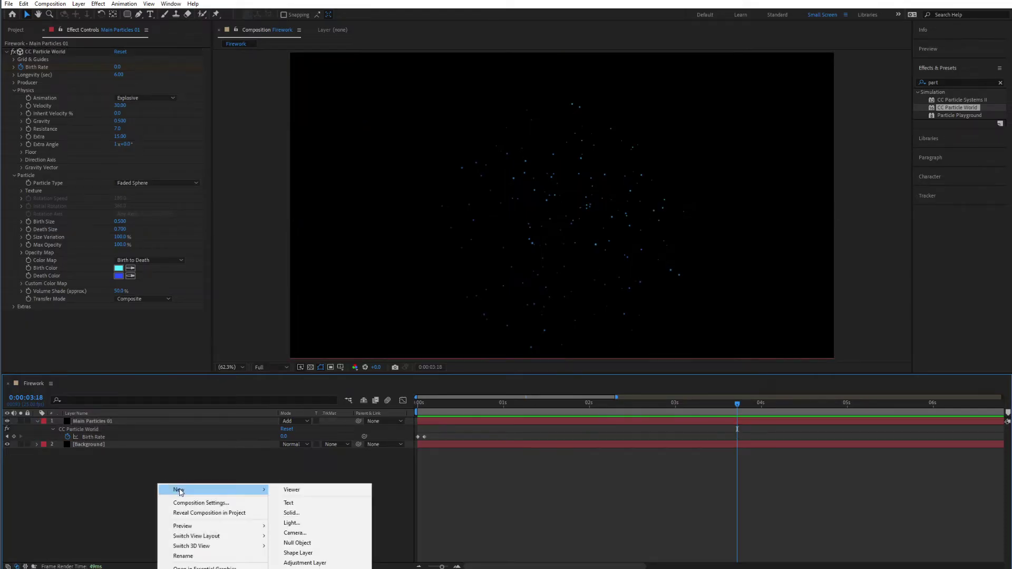
left_click(307, 515)
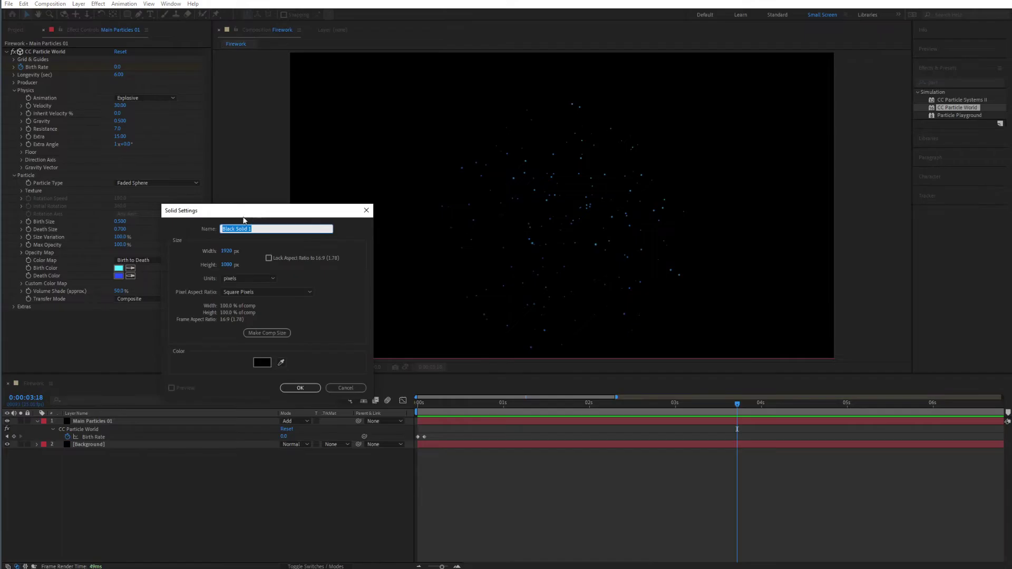
type("Fiactal Noise Mat")
key("Return")
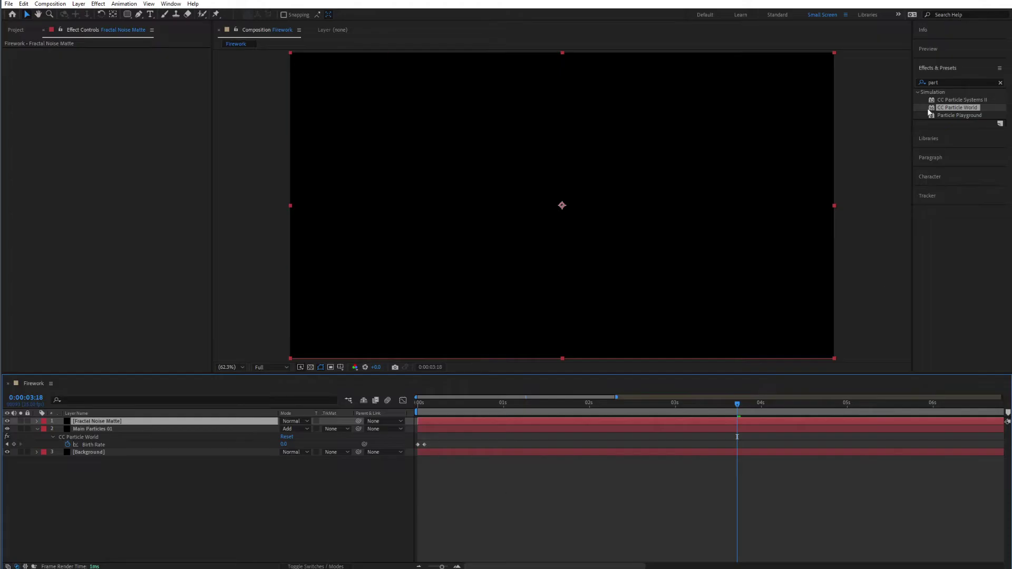
Step: Find the Fractal Noise effect and apply it to the Fractal Noise Matte layer
left_click(943, 83)
key("BackSpace")
key("BackSpace")
key("BackSpace")
key("BackSpace")
type("fra")
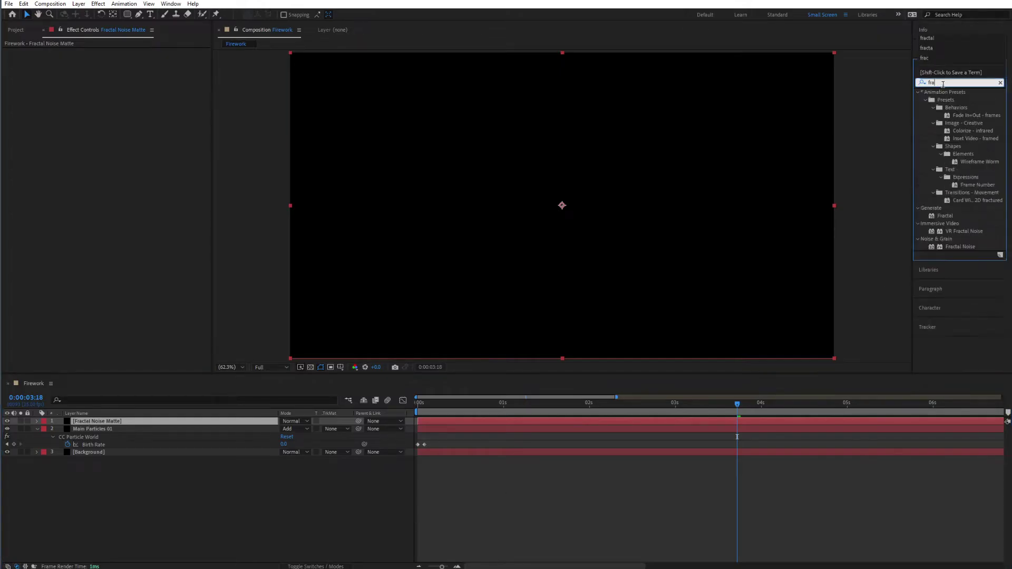
type("ctactac")
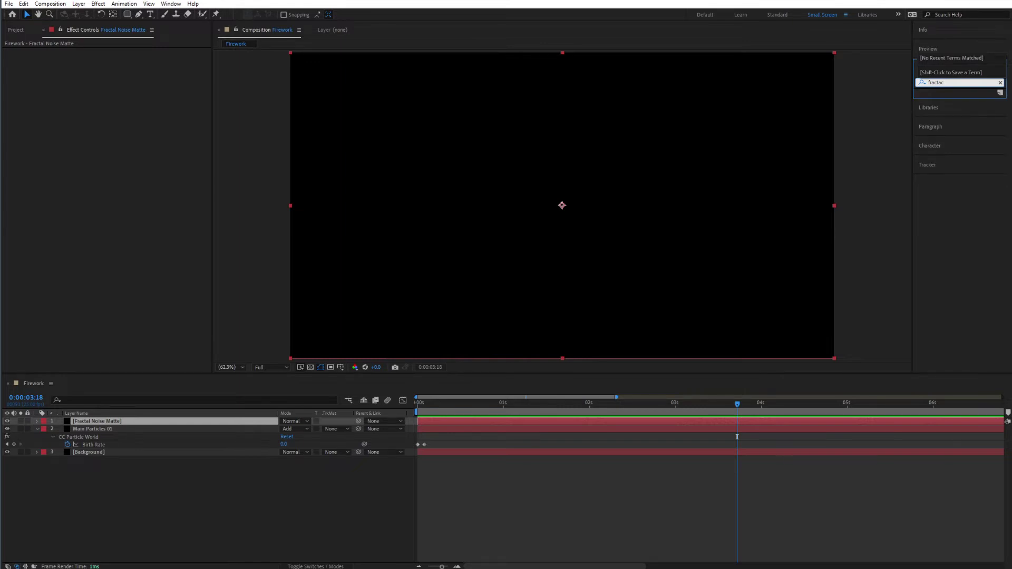
key("BackSpace")
type("l")
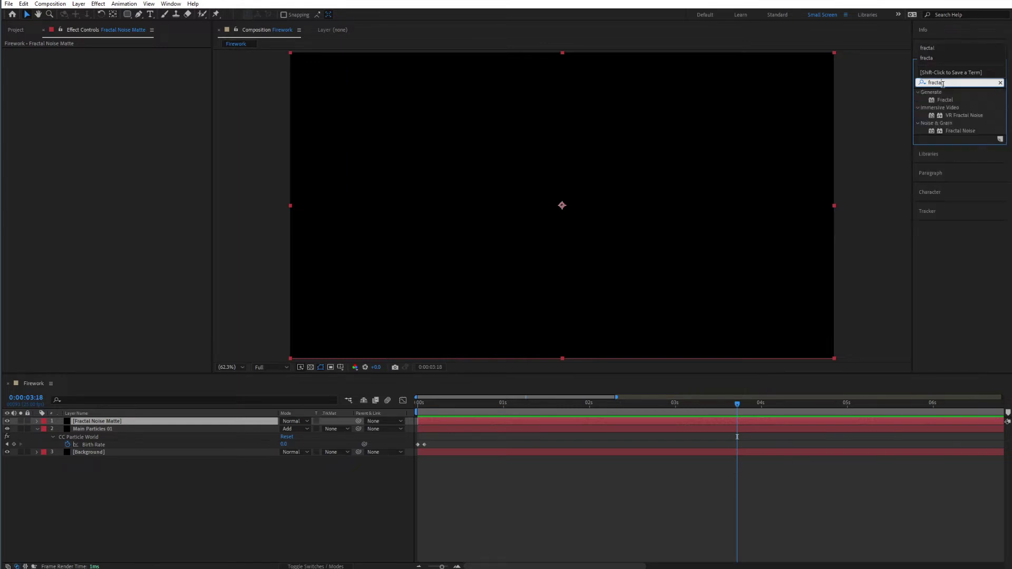
left_click(947, 147)
left_click_drag(957, 128, 113, 424)
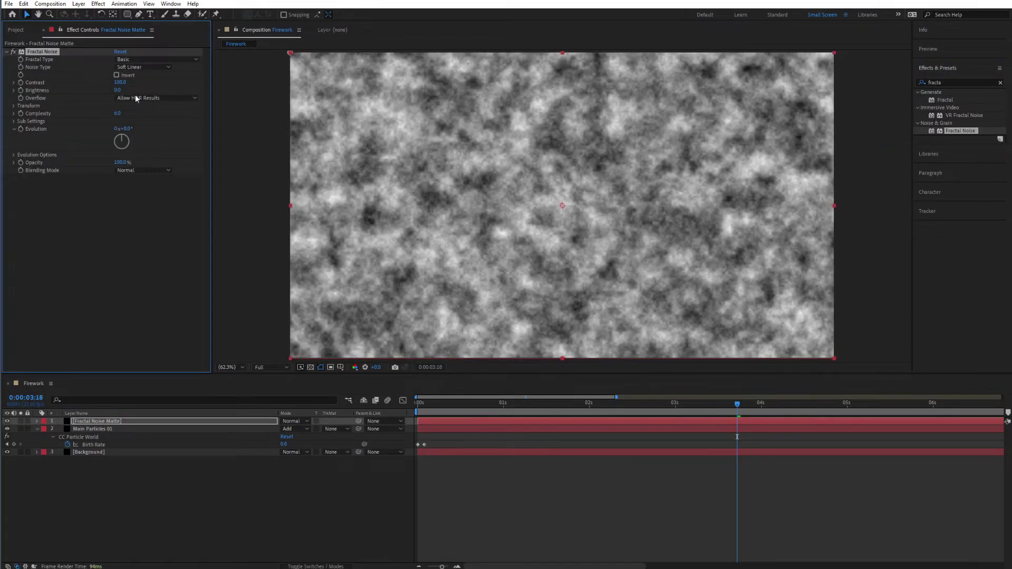
Step: Set the Fractal Noise Contrast to 2046 and its Complexity to 10
left_click_drag(120, 83, 991, 96)
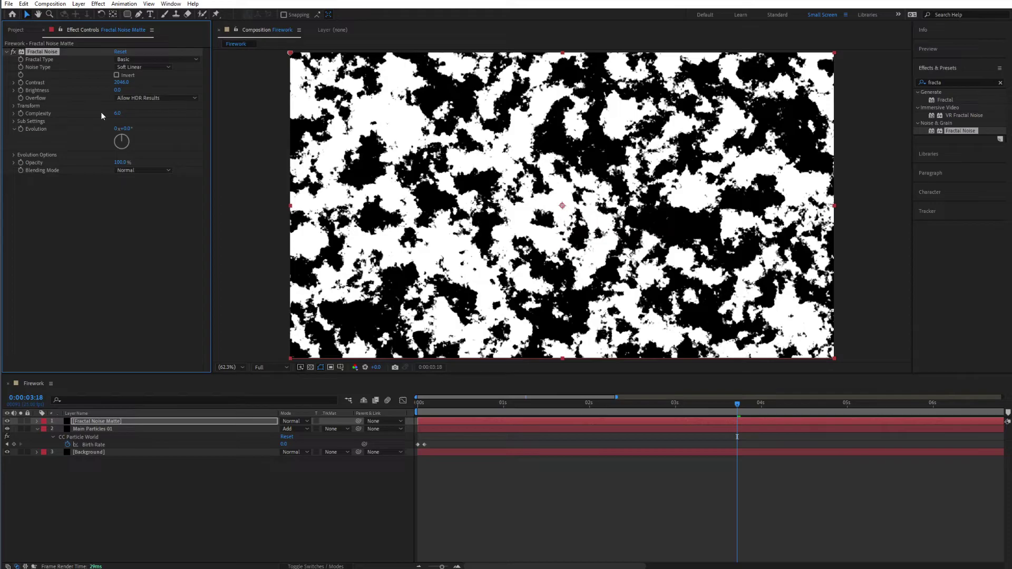
left_click(118, 113)
type("10")
key("Return")
Step: Set the Fractal Noise Scale to 10, trying finer noise and scrubbing through the composition before settling on it
left_click(14, 106)
left_click_drag(121, 129, 76, 137)
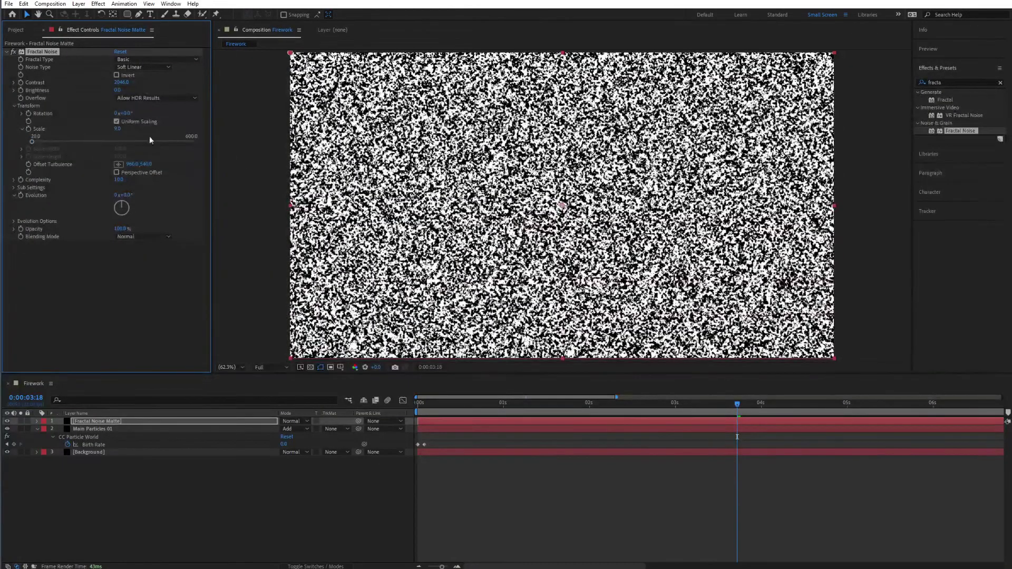
left_click(118, 129)
type("0")
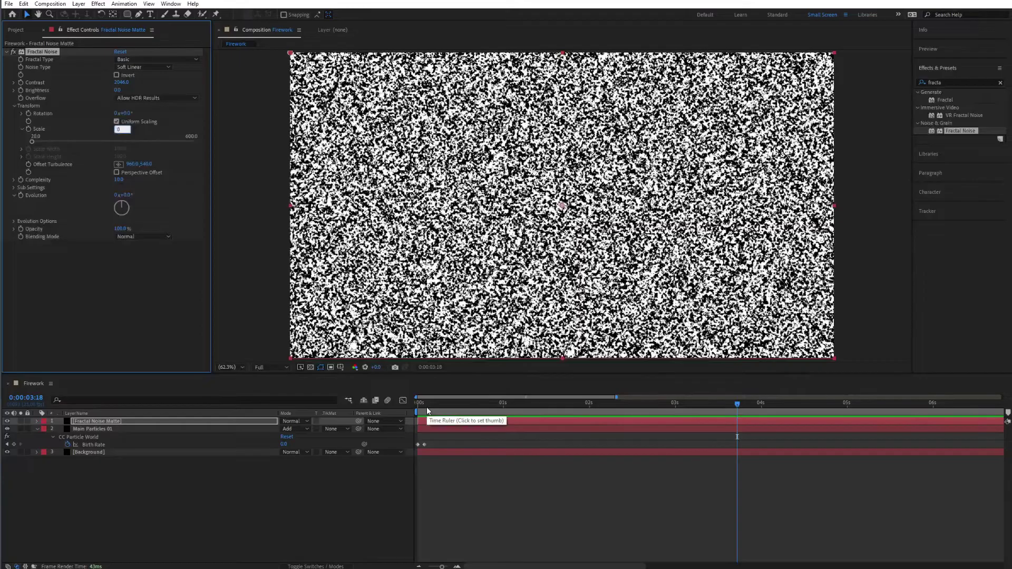
left_click(426, 406)
left_click_drag(455, 404, 700, 409)
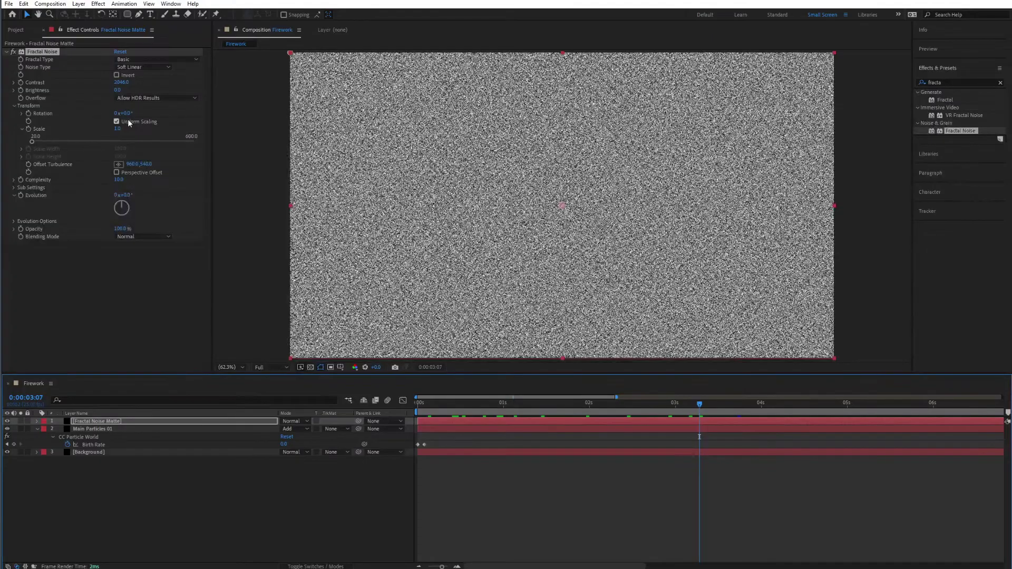
left_click(35, 141)
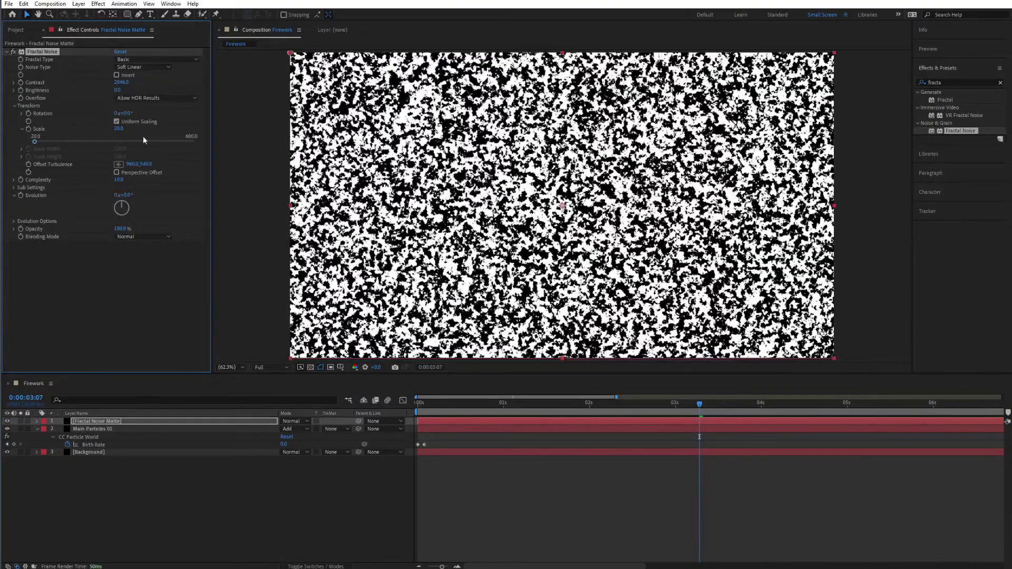
left_click(118, 130)
type("10")
key("Return")
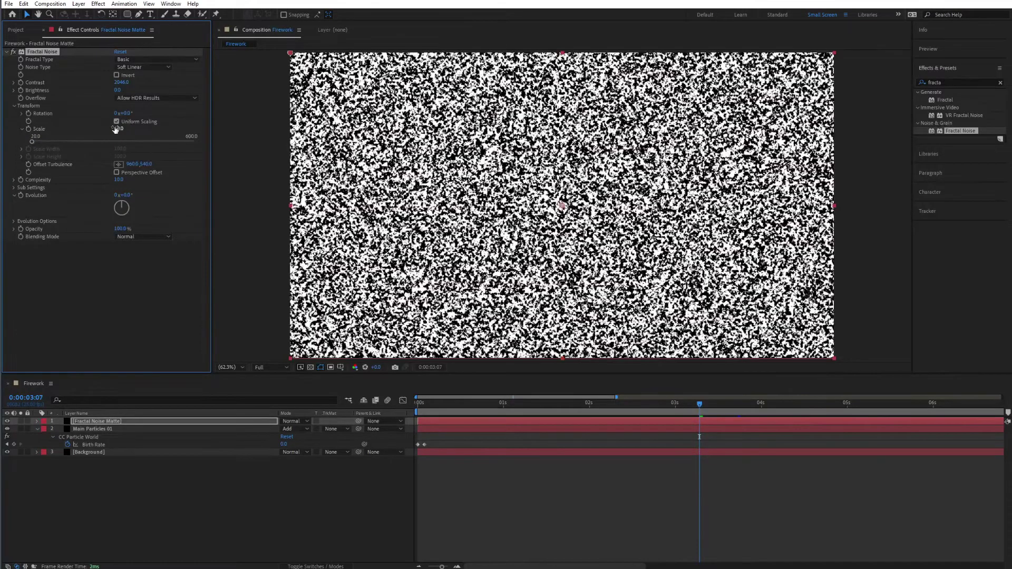
left_click(68, 303)
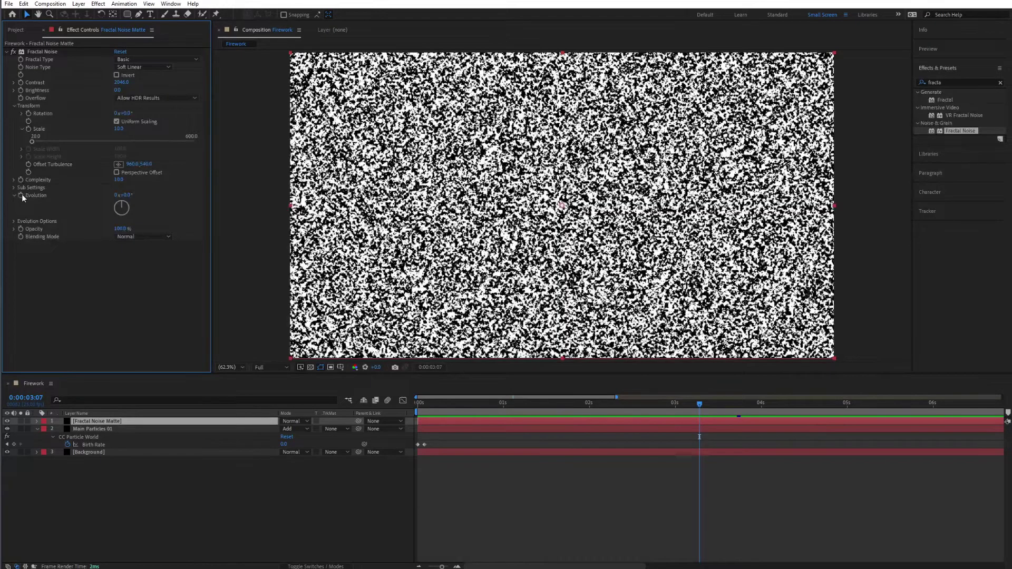
Step: Add the expression time*100 to the Fractal Noise Evolution and play back the changing noise
left_click(22, 196, "alt")
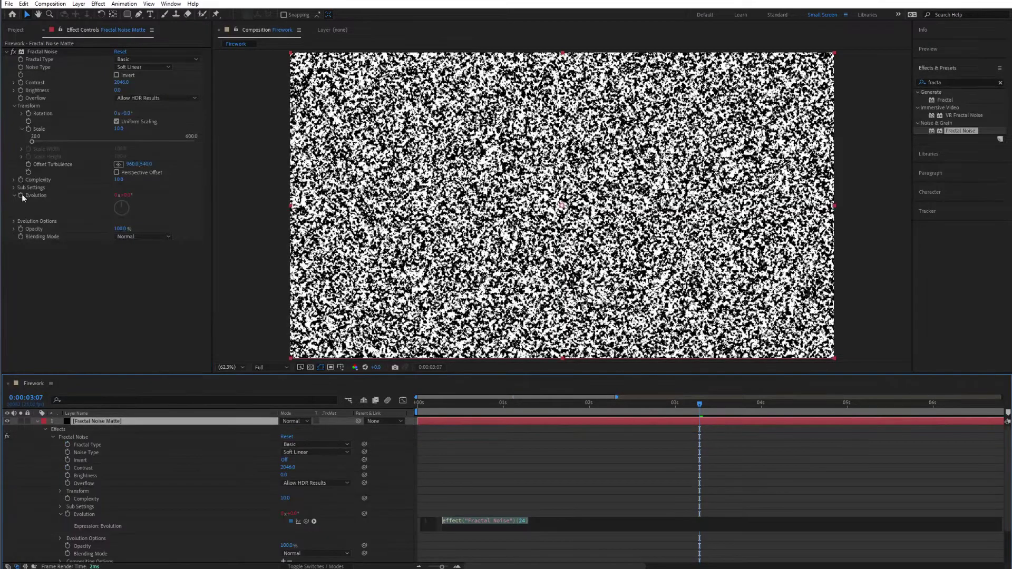
type("time")
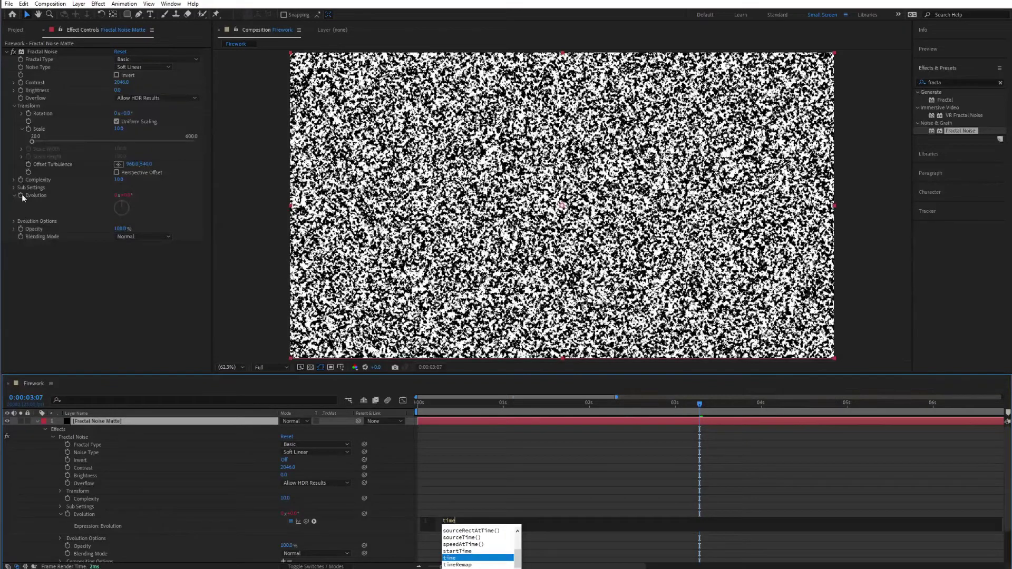
type("*100")
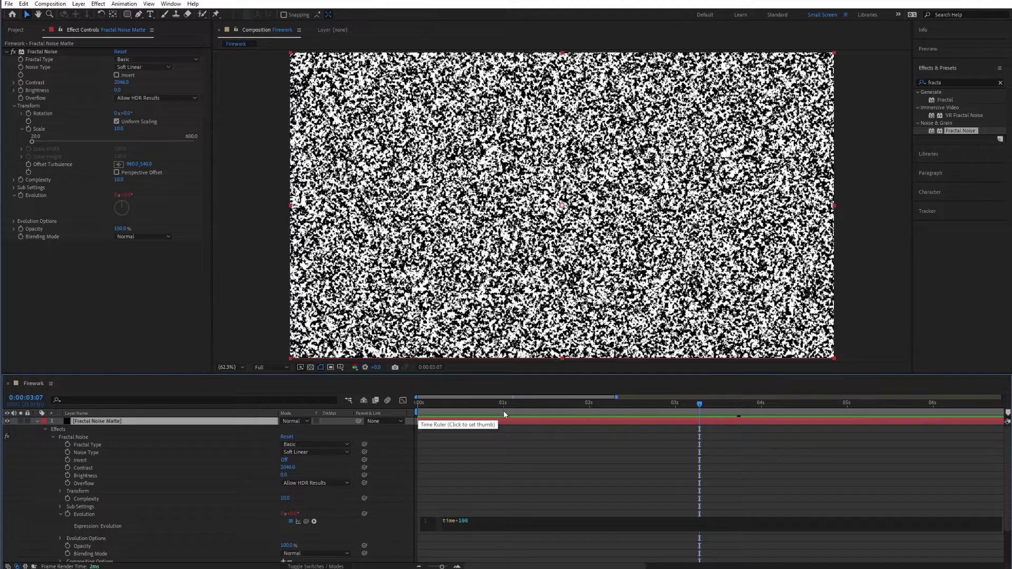
left_click(403, 496)
key("space")
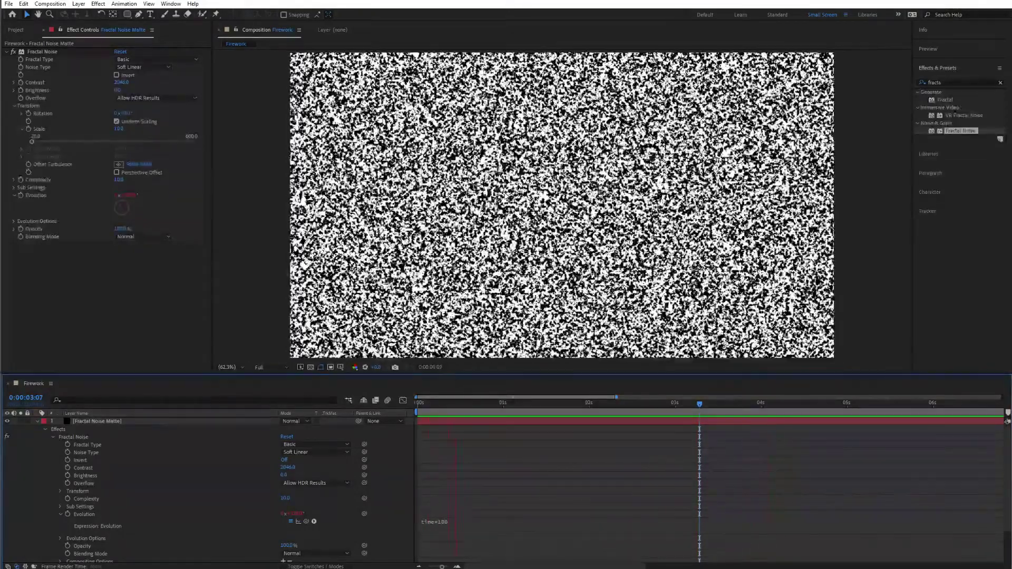
left_click(36, 422)
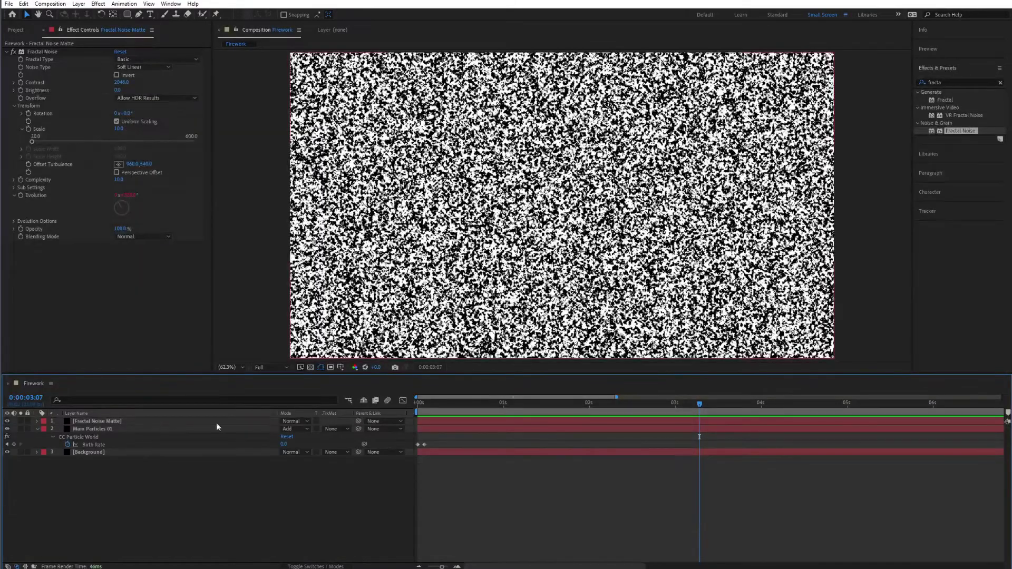
key("space")
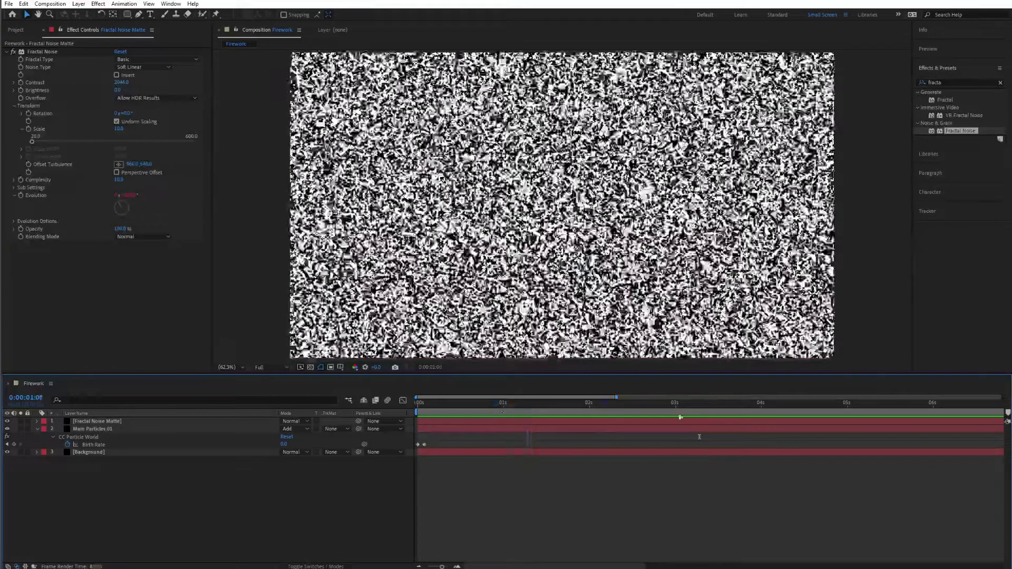
left_click_drag(764, 412, 745, 416)
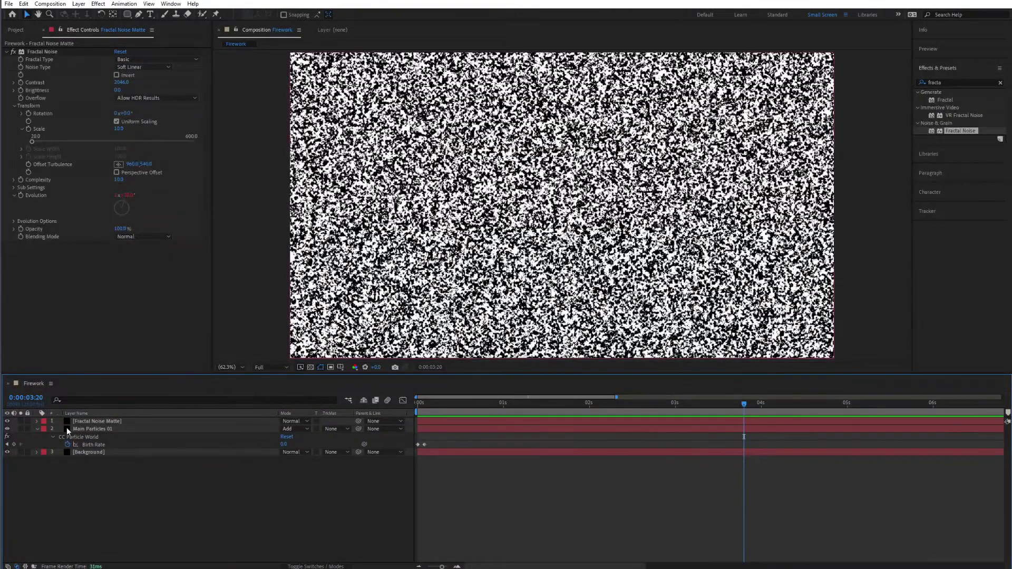
Step: Scrub the particles to 0:00:02:17 with the Fractal Noise Matte layer temporarily hidden
left_click(6, 421)
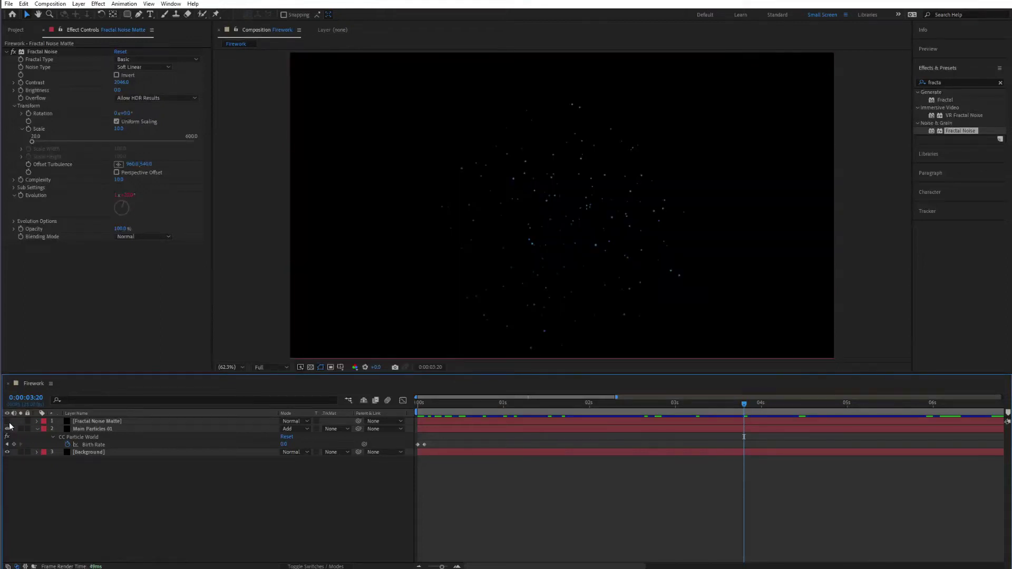
left_click_drag(737, 412, 564, 417)
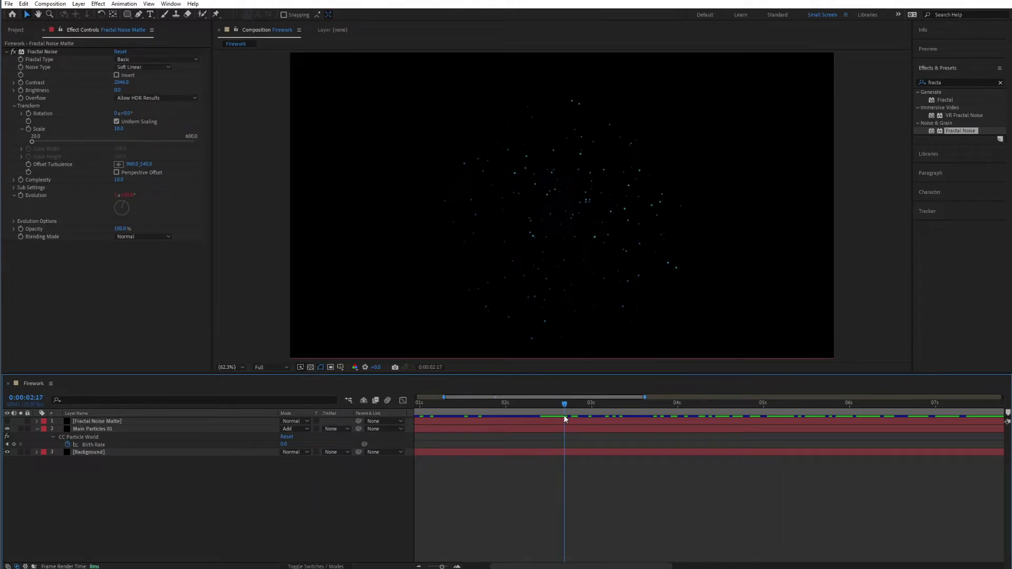
left_click(6, 422)
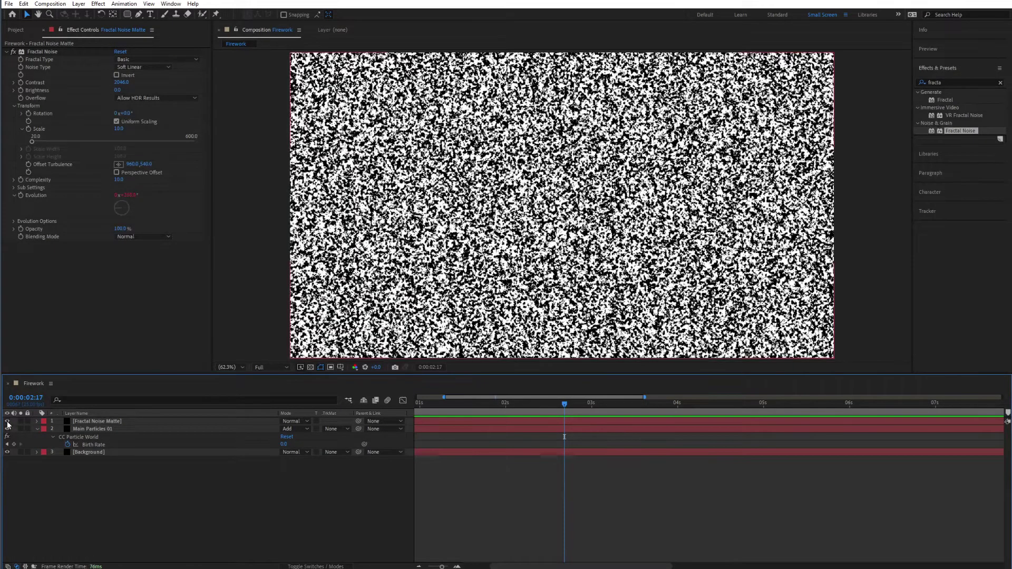
Step: Add Contrast and Brightness keyframes on the Fractal Noise Matte and shift both to shortly after the four-second mark
left_click(19, 91)
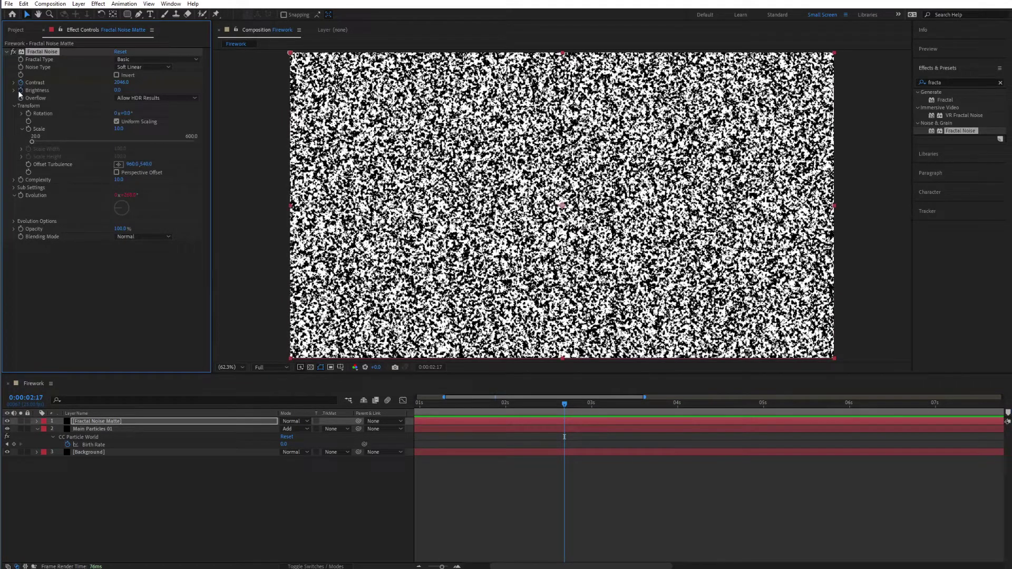
key("u")
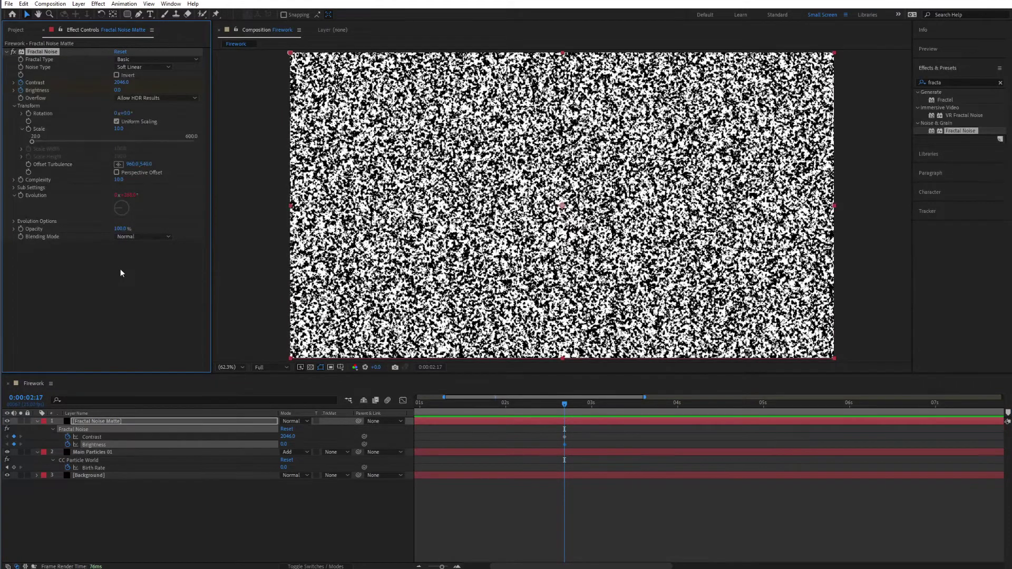
left_click_drag(560, 433, 787, 438)
left_click_drag(681, 440, 717, 441)
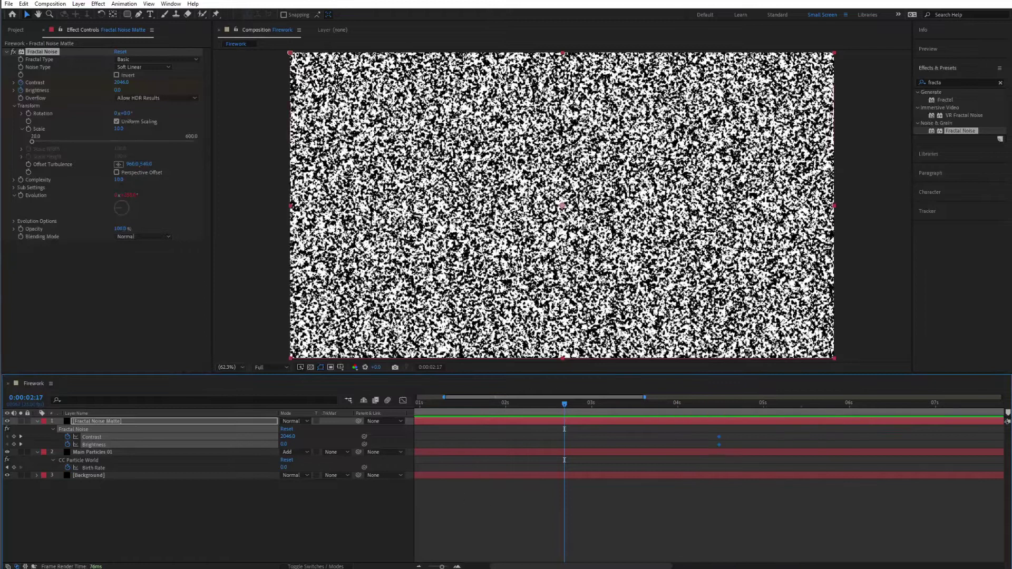
left_click_drag(719, 438, 707, 438)
Step: At 0:00:02:17, keyframe the Fractal Noise Brightness at 1379 and the Contrast at 0
left_click_drag(116, 90, 169, 90)
left_click_drag(830, 355, 710, 87)
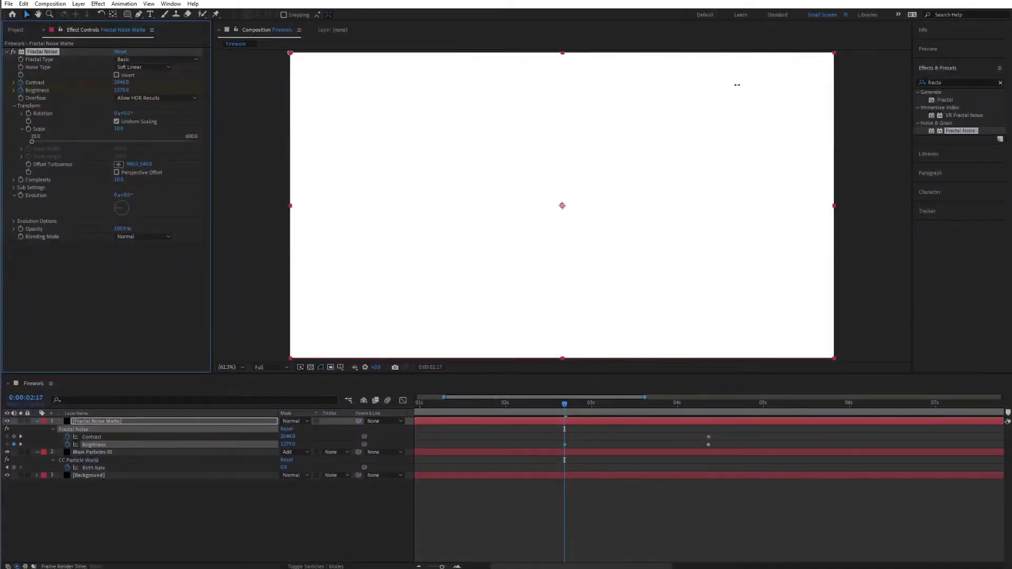
left_click_drag(122, 83, 1, 109)
left_click(122, 83)
type("0")
key("Return")
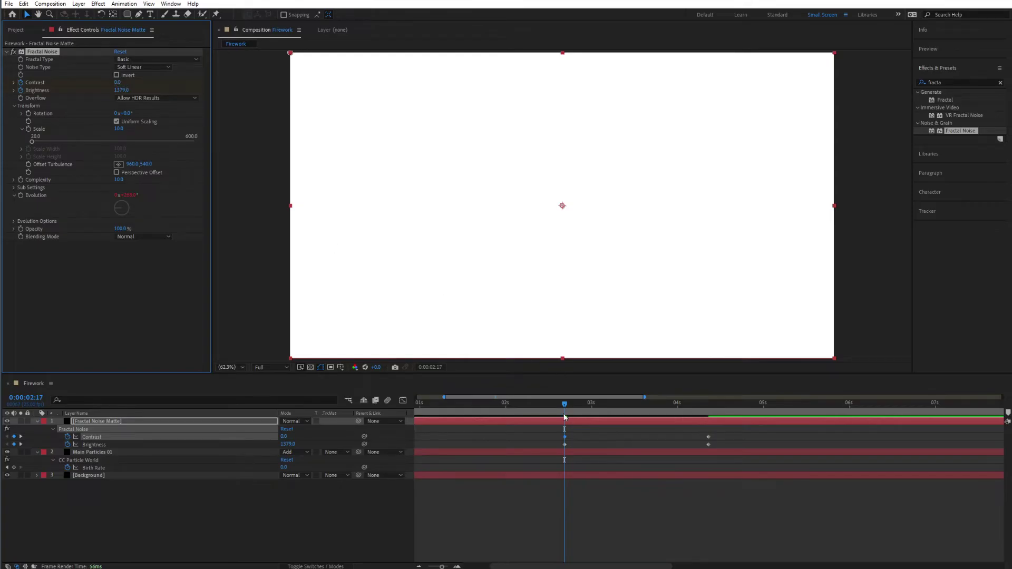
Step: Play back and scrub the matte to 0:00:04:16 to check its transition from white to noise
key("space")
left_click_drag(663, 403, 722, 452)
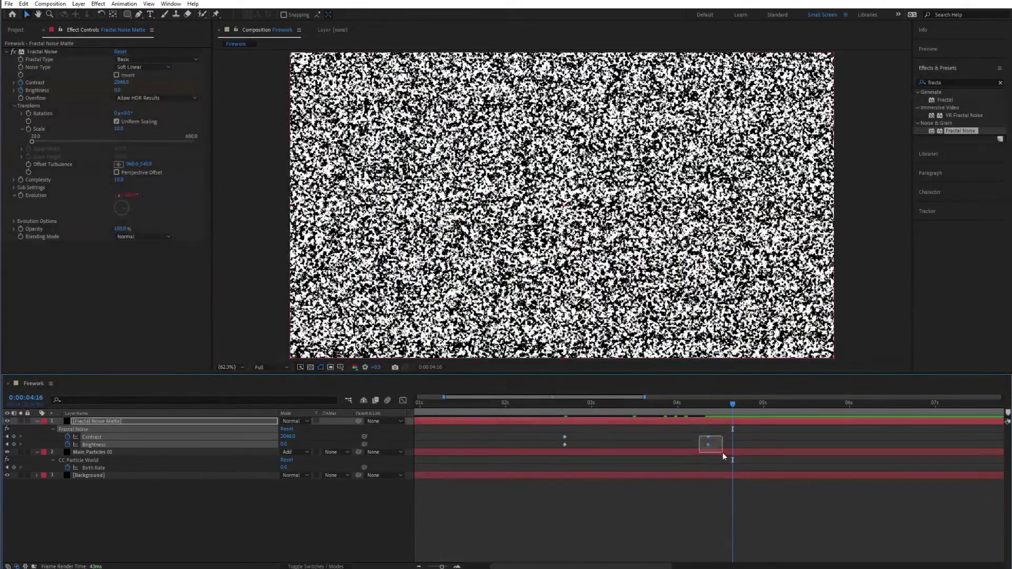
left_click(362, 524)
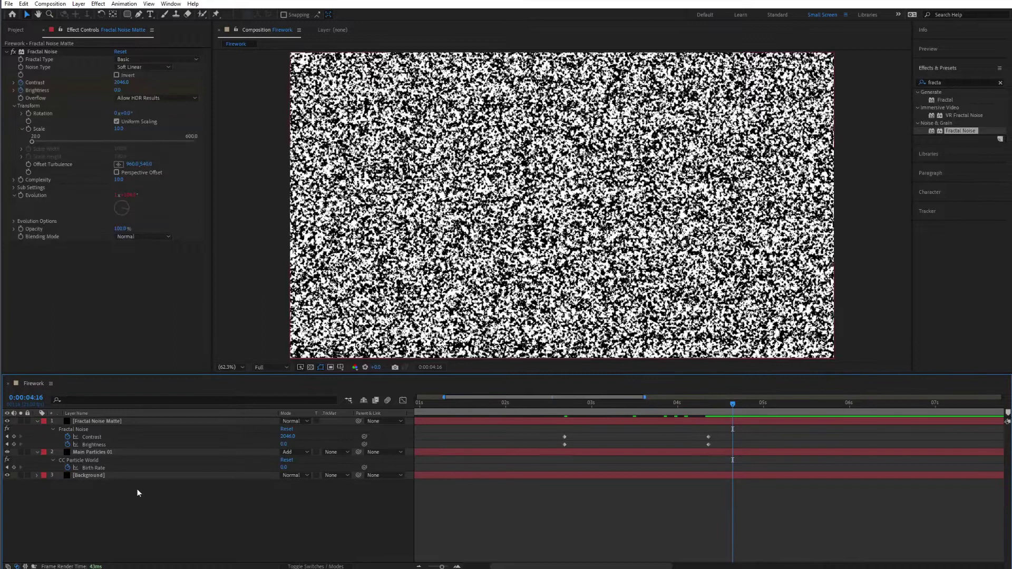
Step: Rename the Fractal Noise Matte layer as "Fractal Noise Matte 01"
left_click(97, 452)
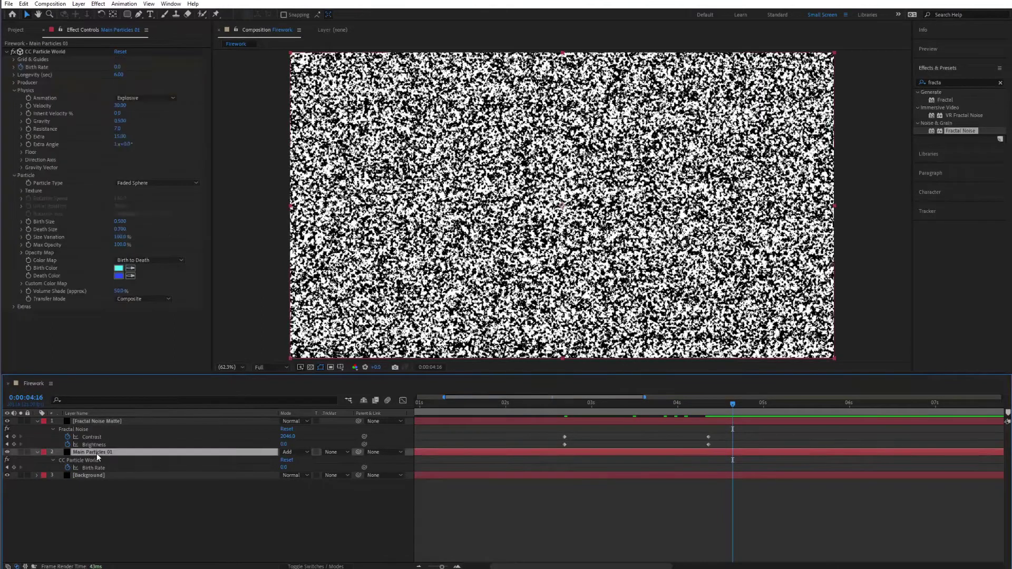
left_click(103, 422)
key("Return")
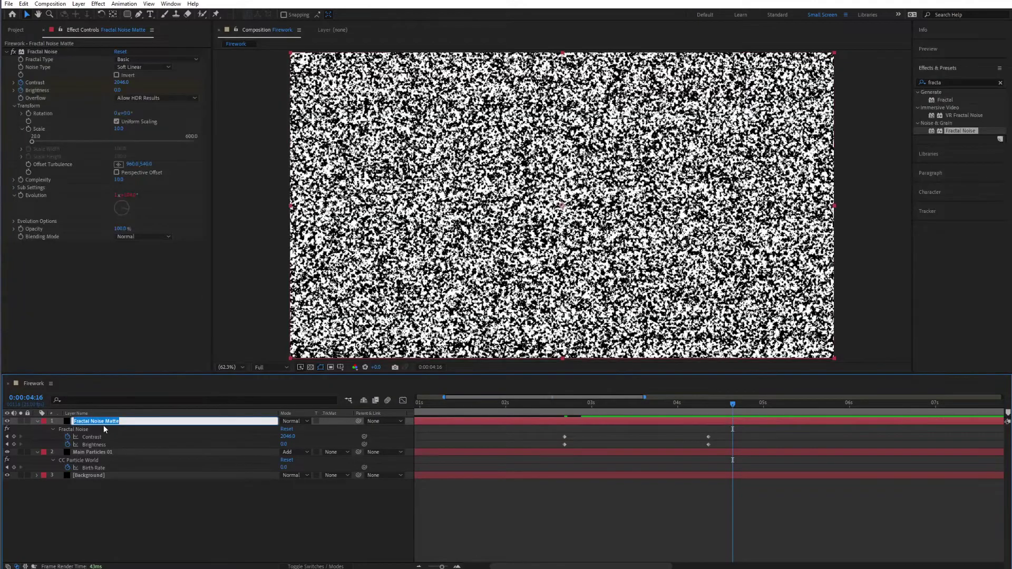
left_click(128, 420)
type("01")
key("Return")
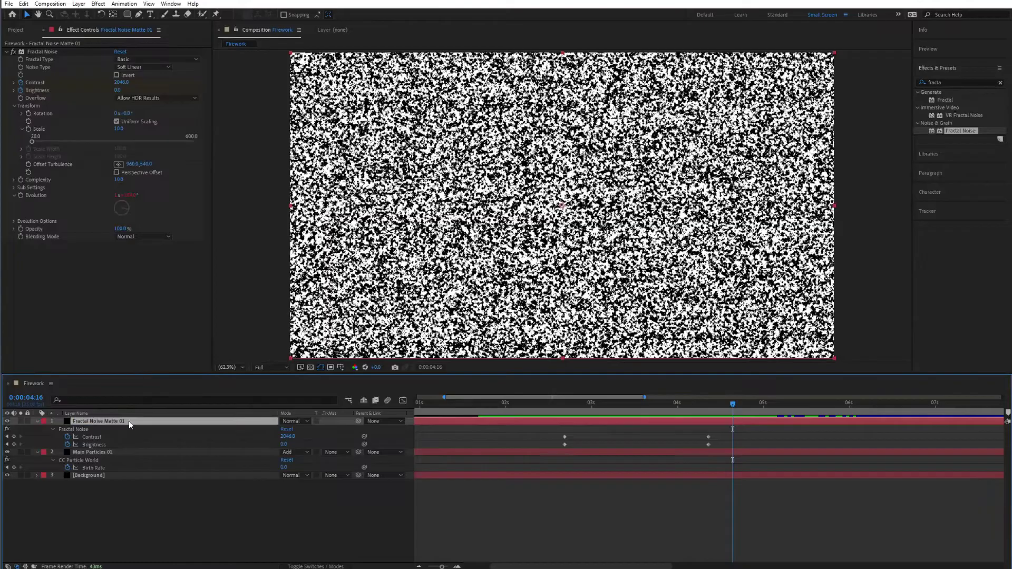
Step: Set Main Particles 01 to use Fractal Noise Matte 01 as its luma matte, and briefly show and hide the matte layer
left_click(334, 453)
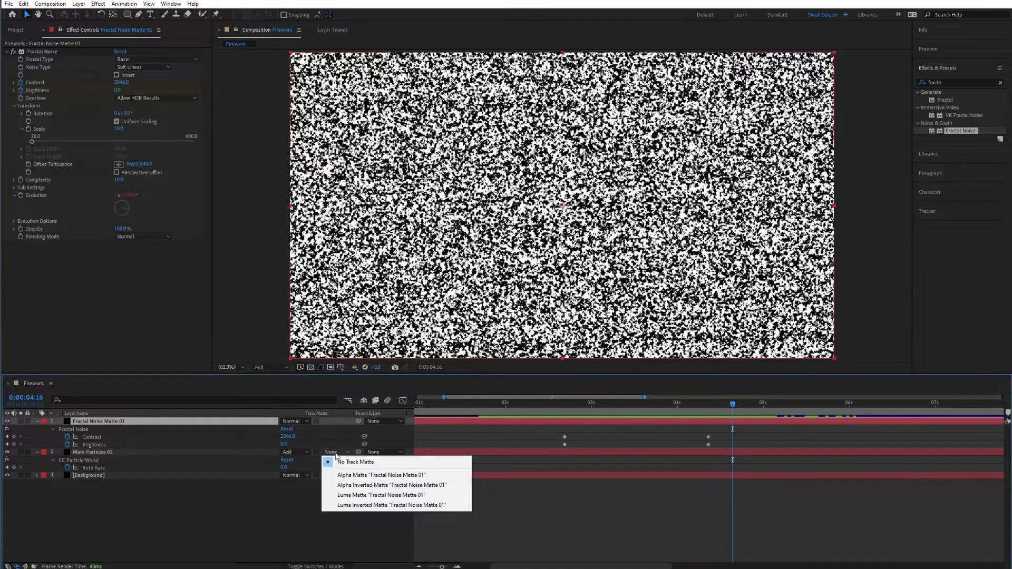
left_click(357, 497)
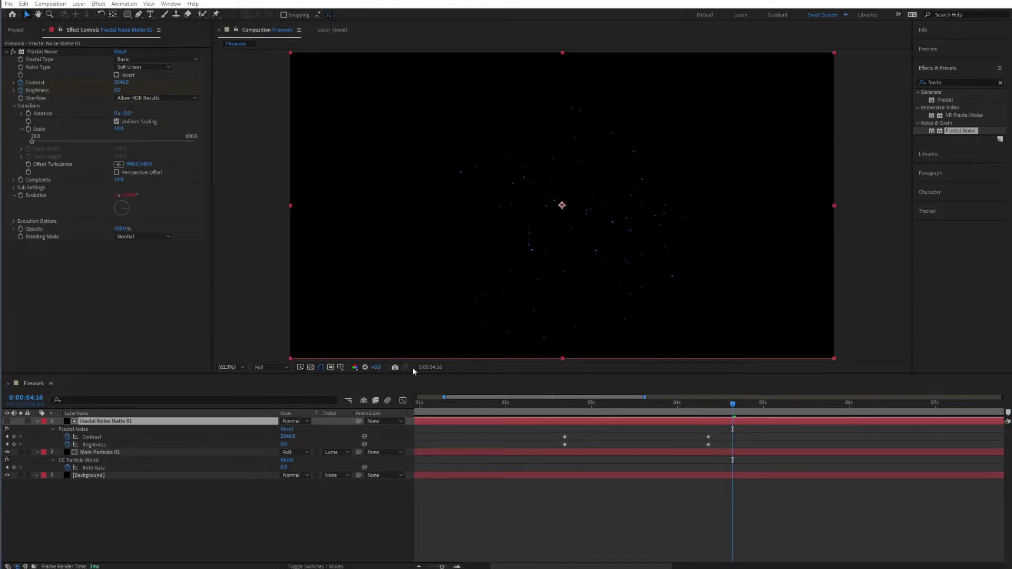
left_click(8, 421)
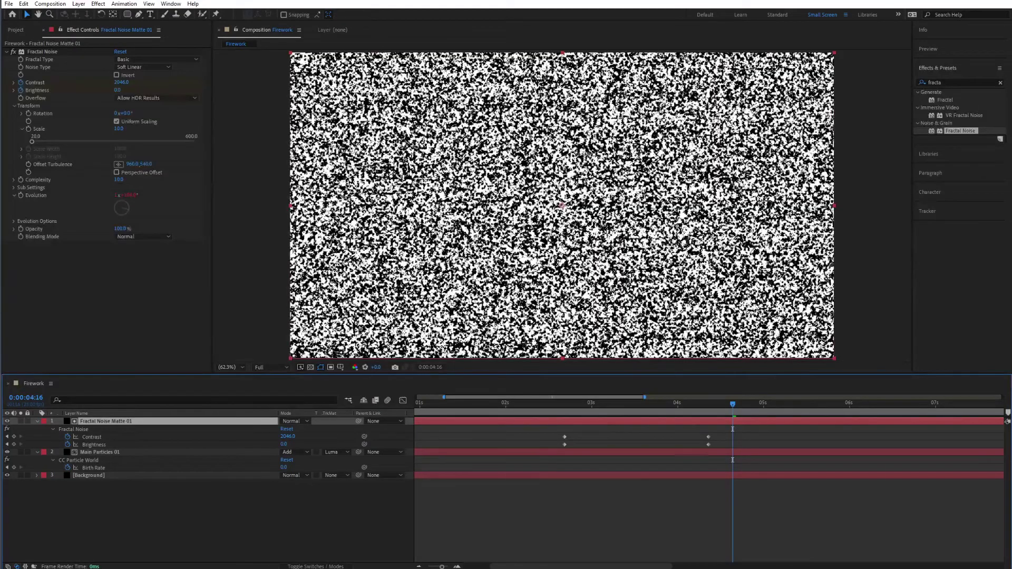
left_click(7, 421)
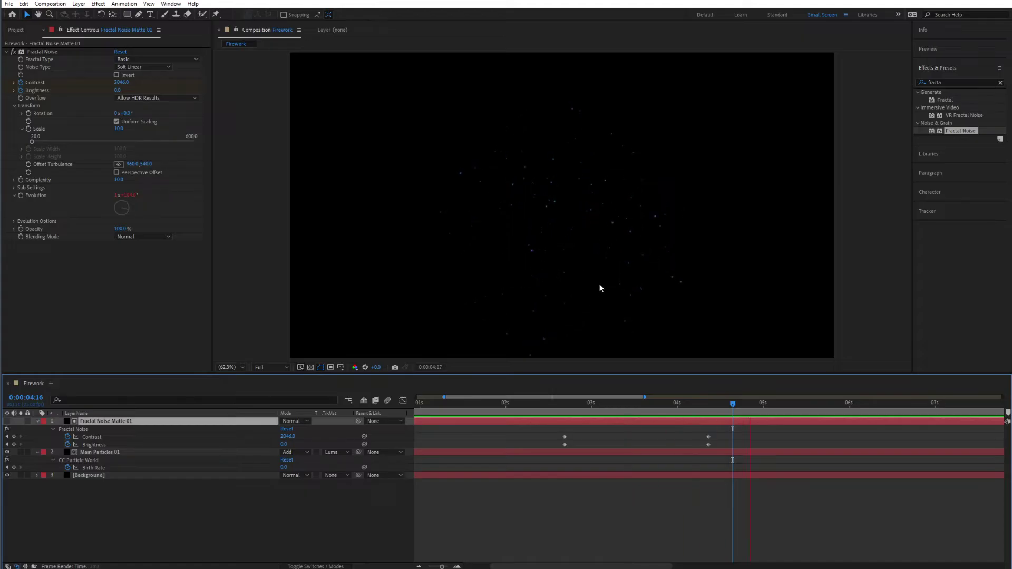
Step: Shift all Contrast and Brightness keyframes of Fractal Noise Matte 01 earlier, ending shortly before the four-second mark, and play back the twinkle
key("space")
left_click_drag(441, 566, 438, 567)
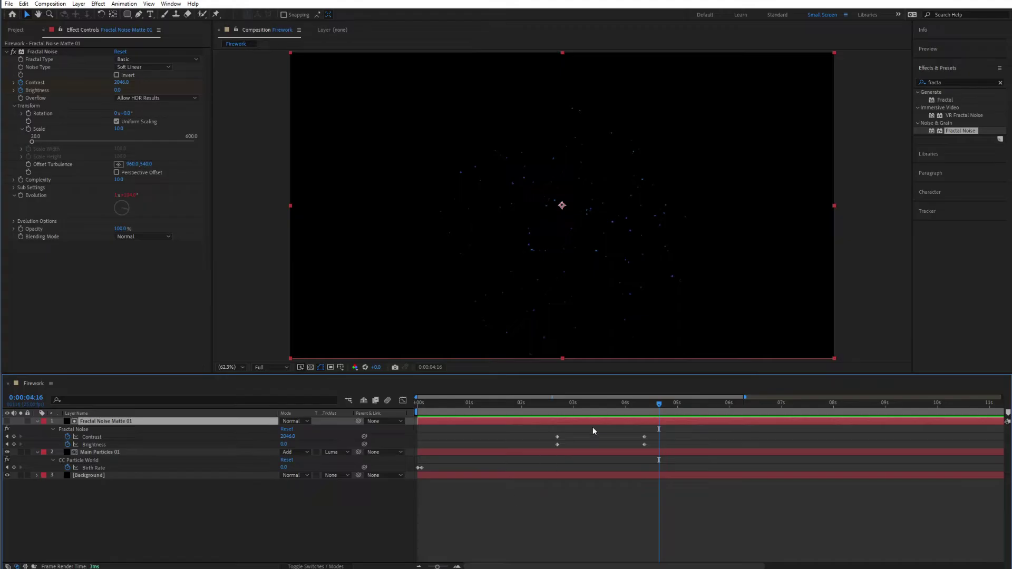
left_click_drag(597, 422, 615, 445)
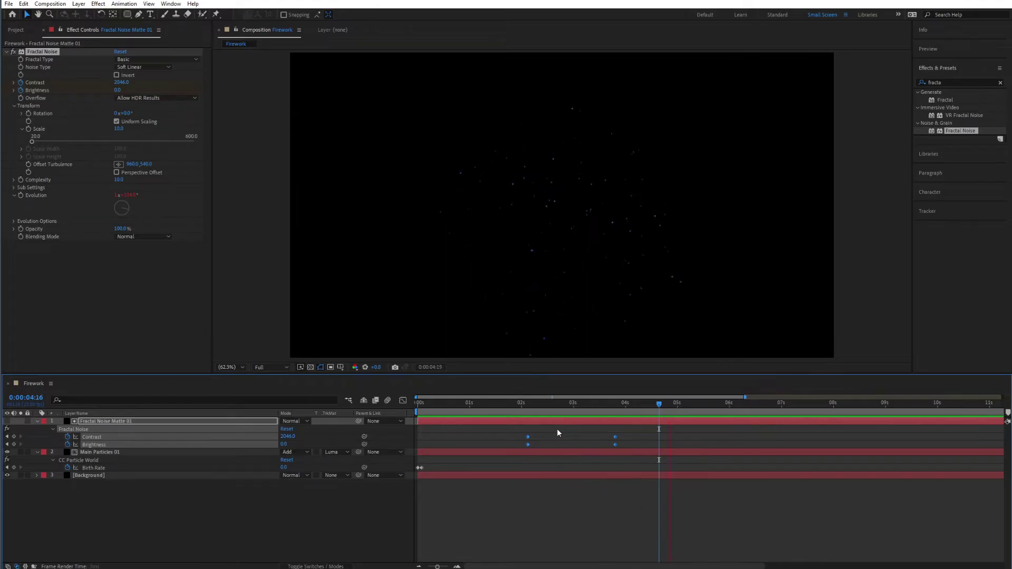
key("space")
Step: Collapse the properties of Fractal Noise Matte 01 and Main Particles 01 and duplicate both layers together
left_click(37, 422)
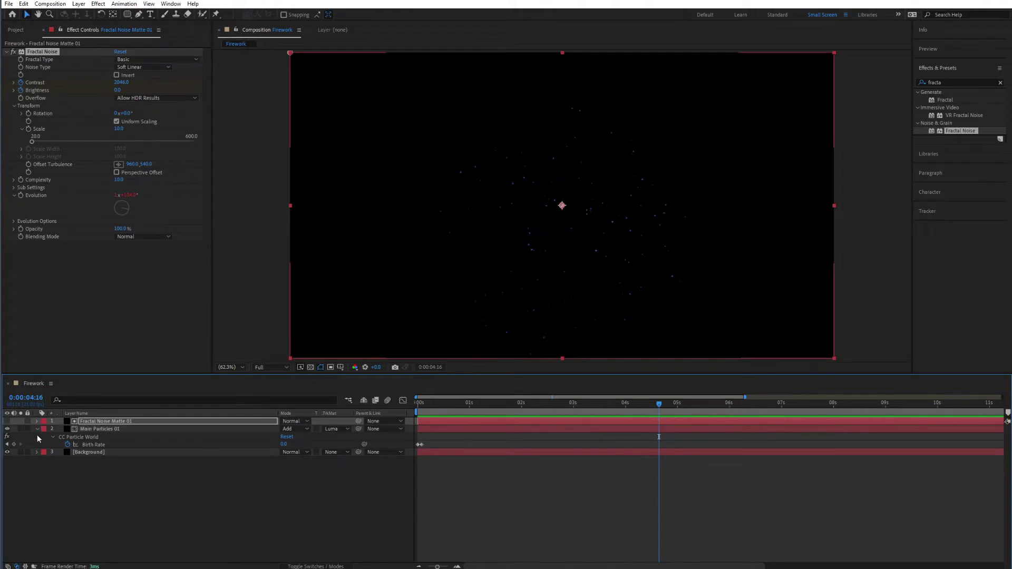
left_click(36, 429)
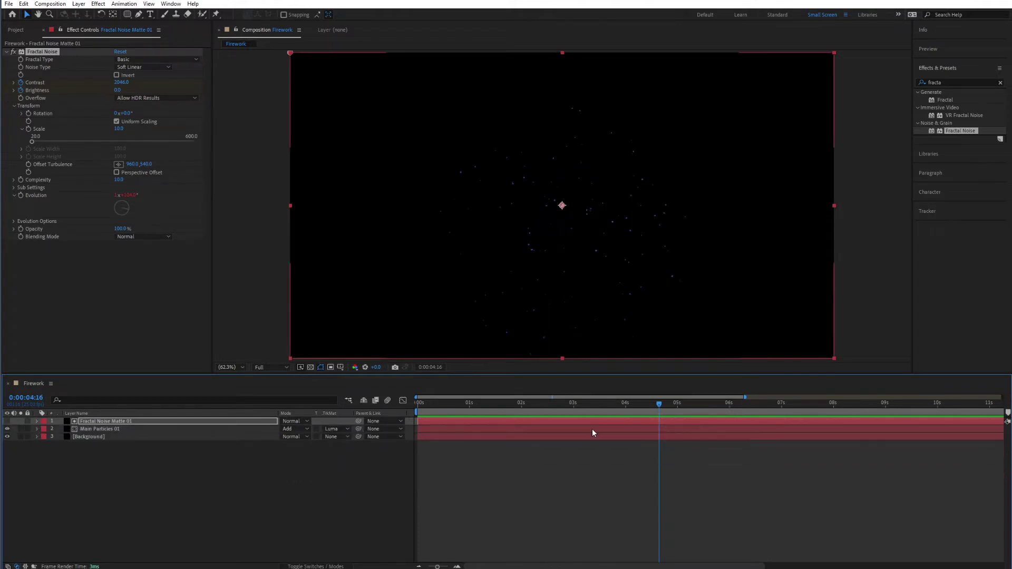
left_click(95, 422)
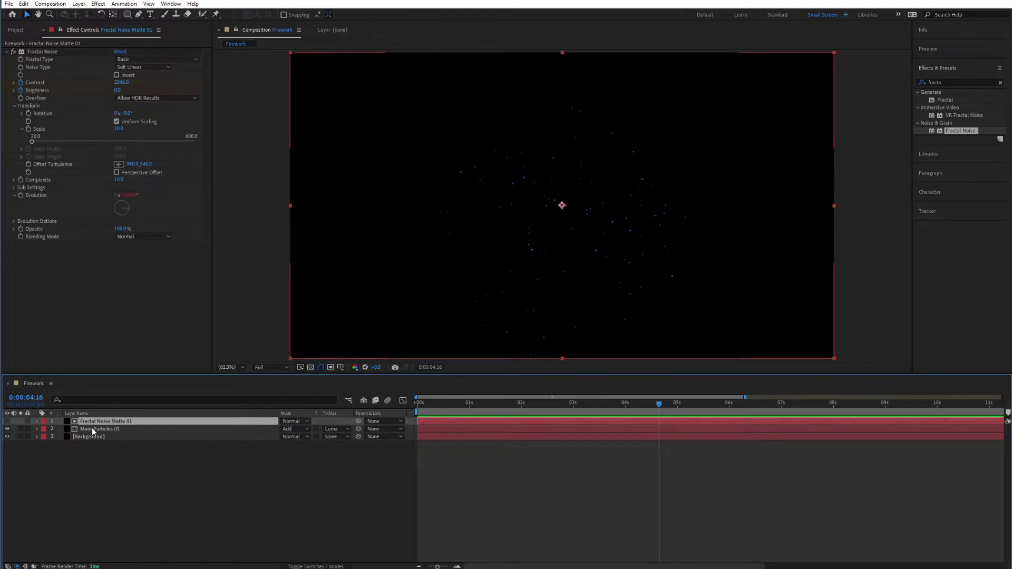
left_click(92, 428, "shift")
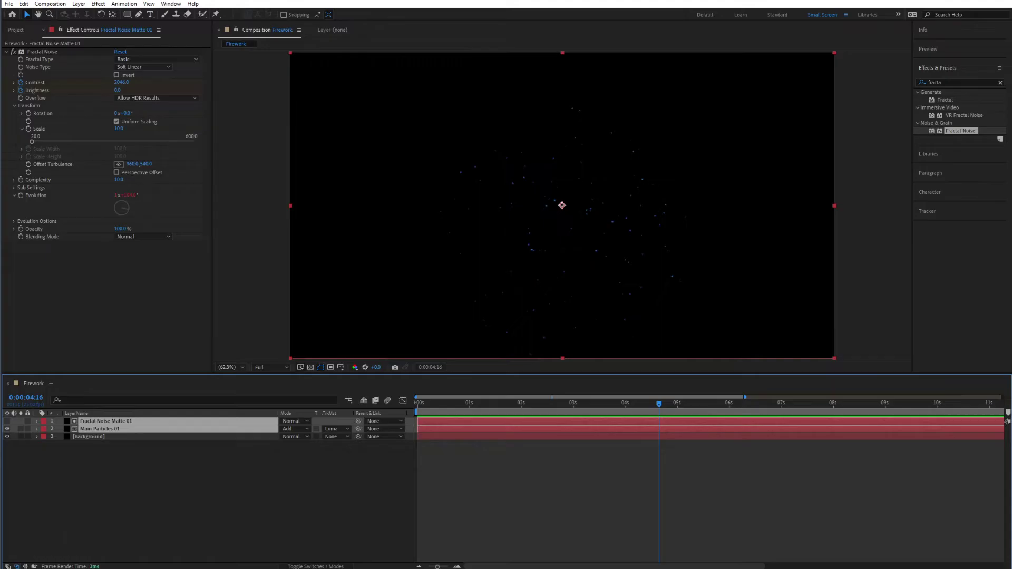
key("ctrl+d")
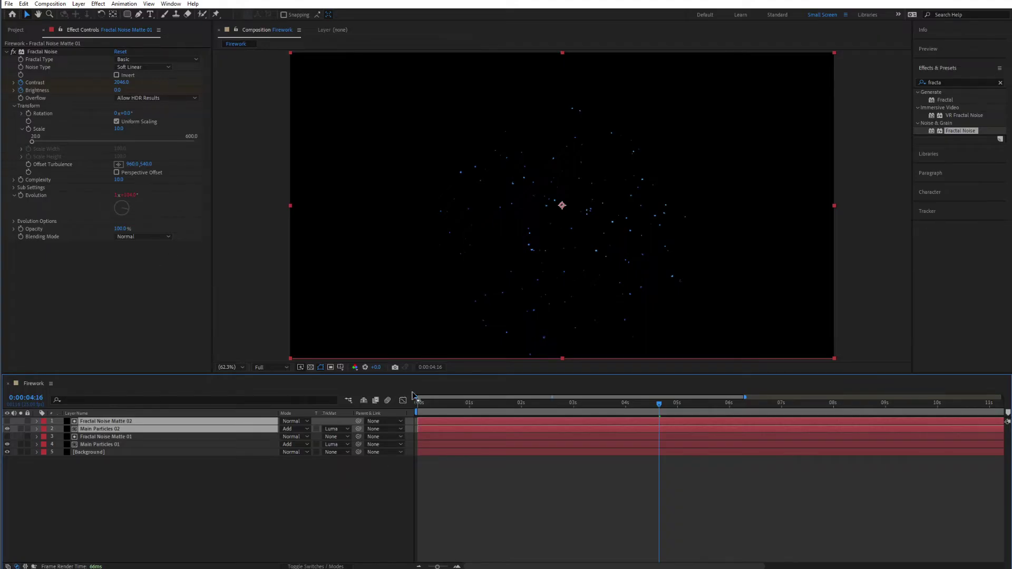
Step: Shift the Contrast and Brightness keyframes of Fractal Noise Matte 02 later, with the last pair just before 0:00:04:16
left_click(100, 429)
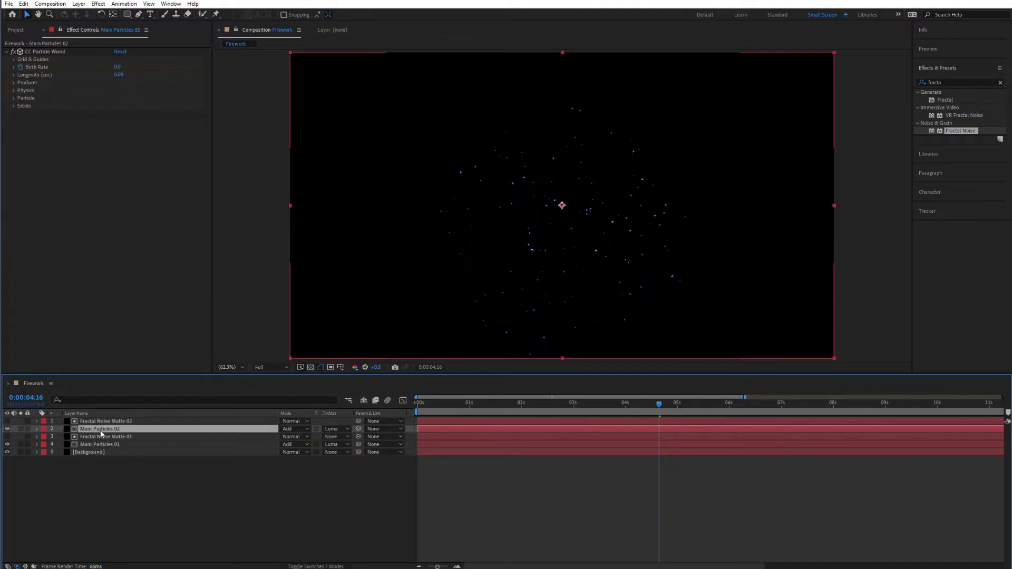
left_click(108, 420)
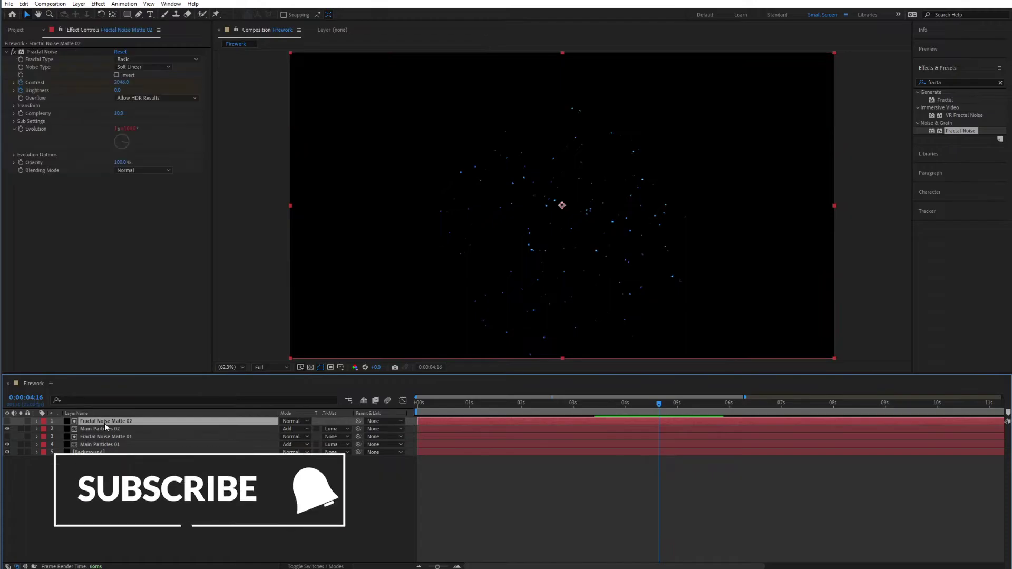
key("u")
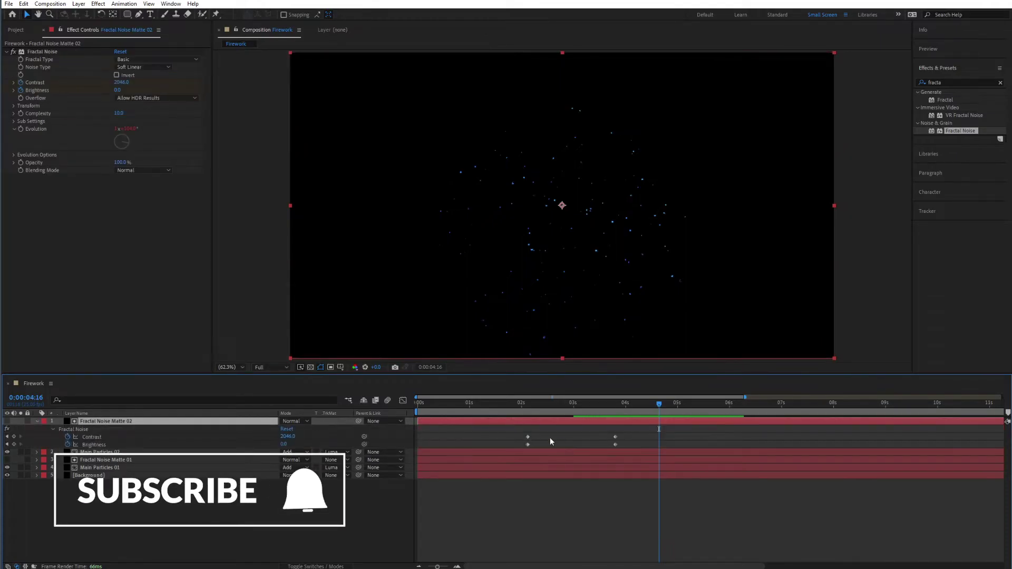
left_click_drag(519, 431, 655, 444)
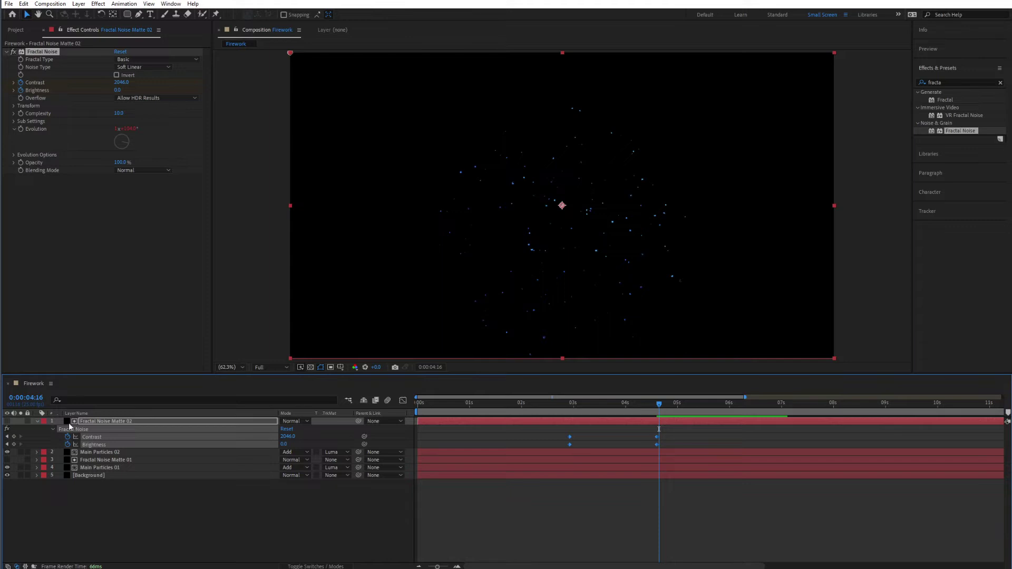
left_click(37, 422)
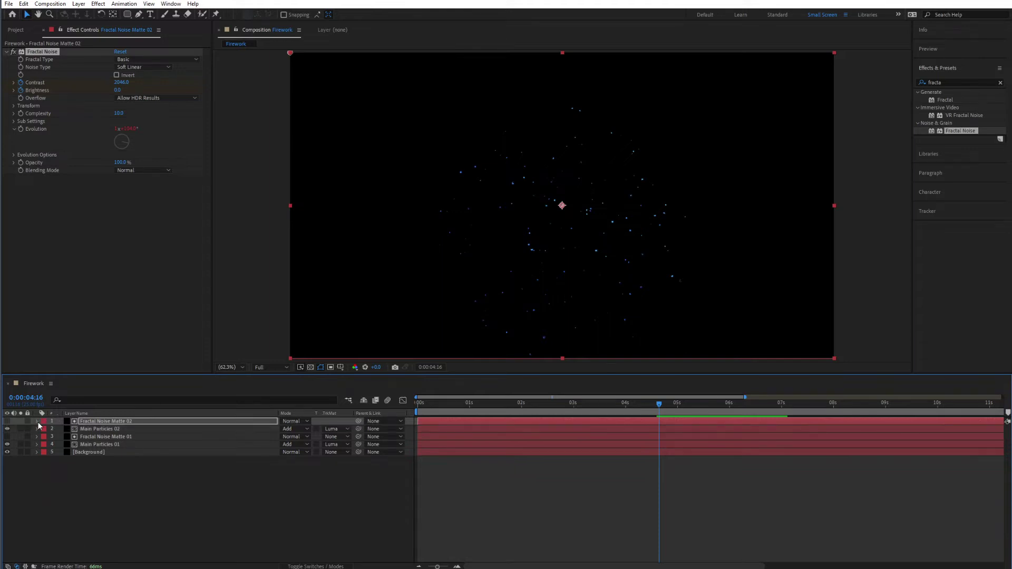
Step: In CC Particle World on Main Particles 02, set the Longevity to 7.5 seconds and the Physics Velocity to 32
left_click(100, 429)
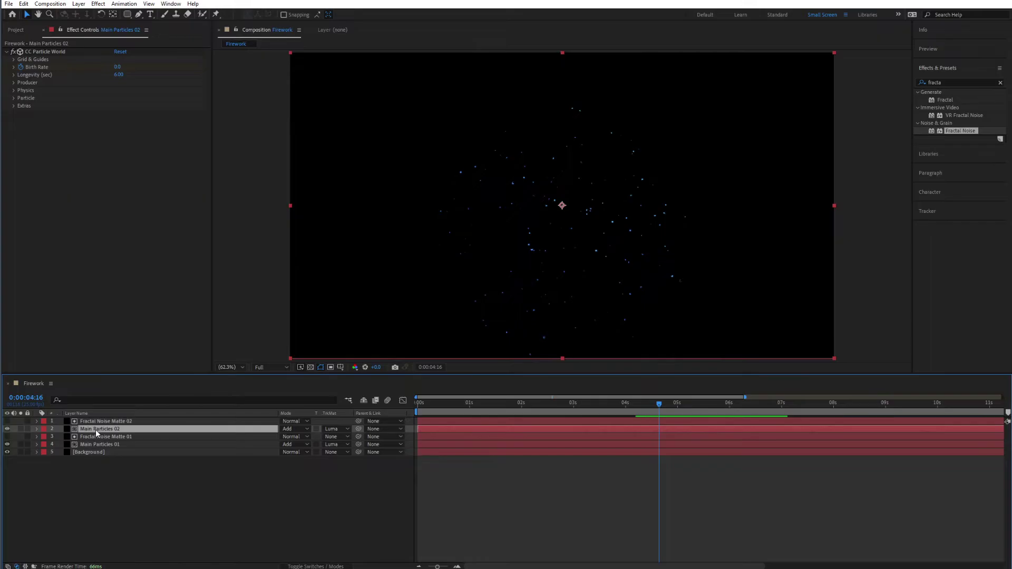
left_click(118, 75)
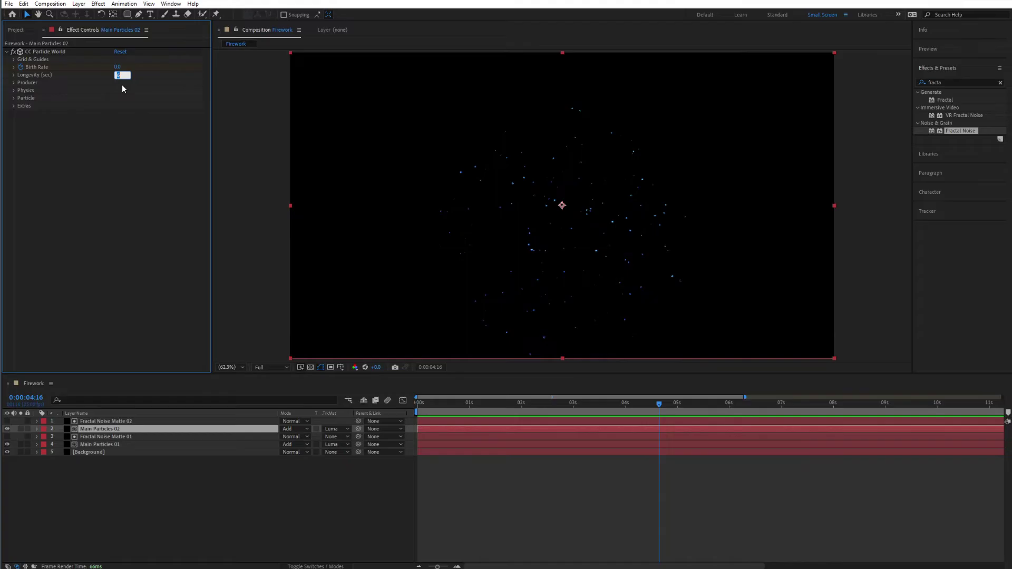
type("7.5")
key("Return")
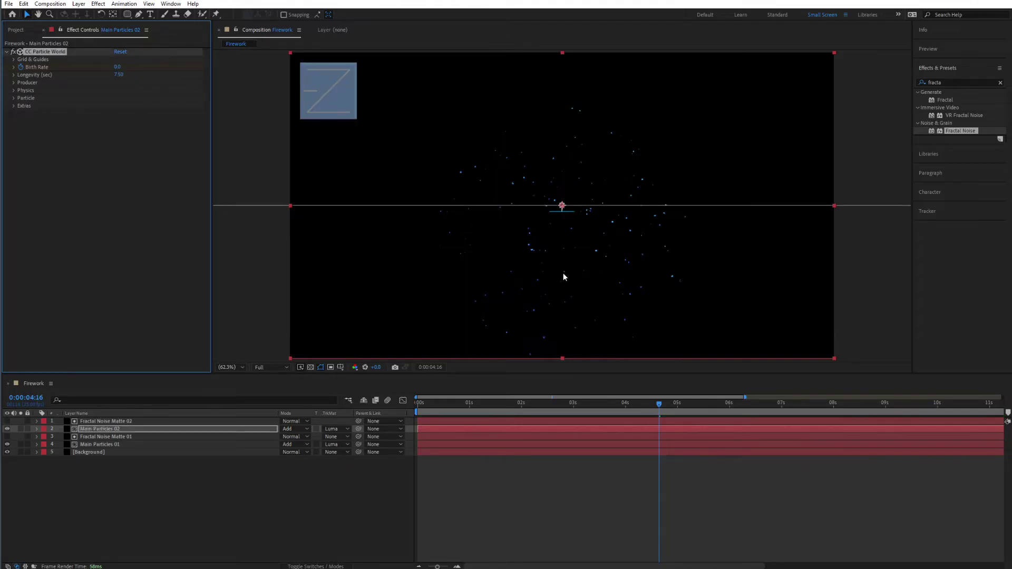
left_click(14, 91)
left_click(119, 106)
type("32")
key("Return")
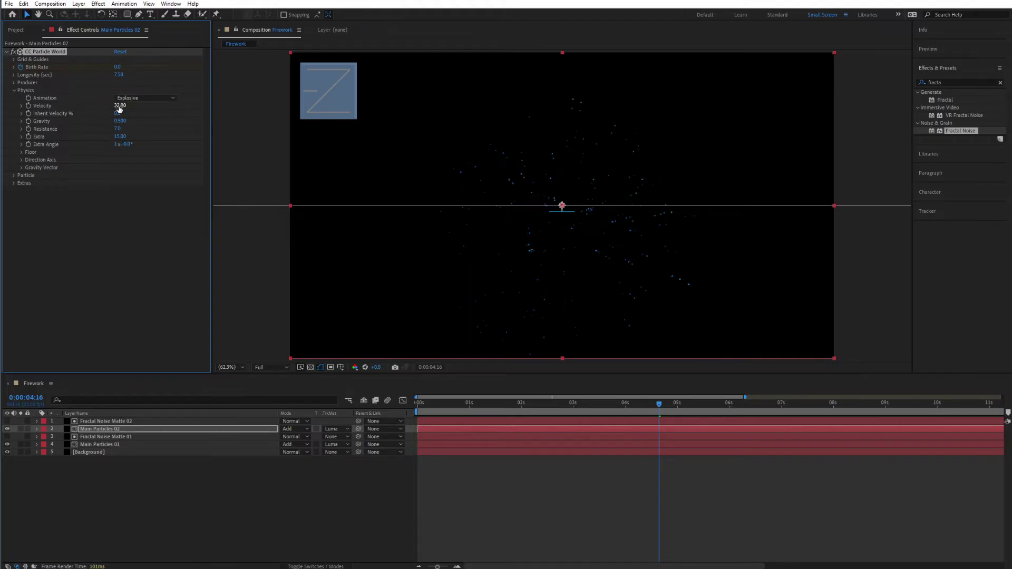
Step: Set the Random Seed of Main Particles 02 to 312 and preview the combined explosion from the start
left_click(14, 183)
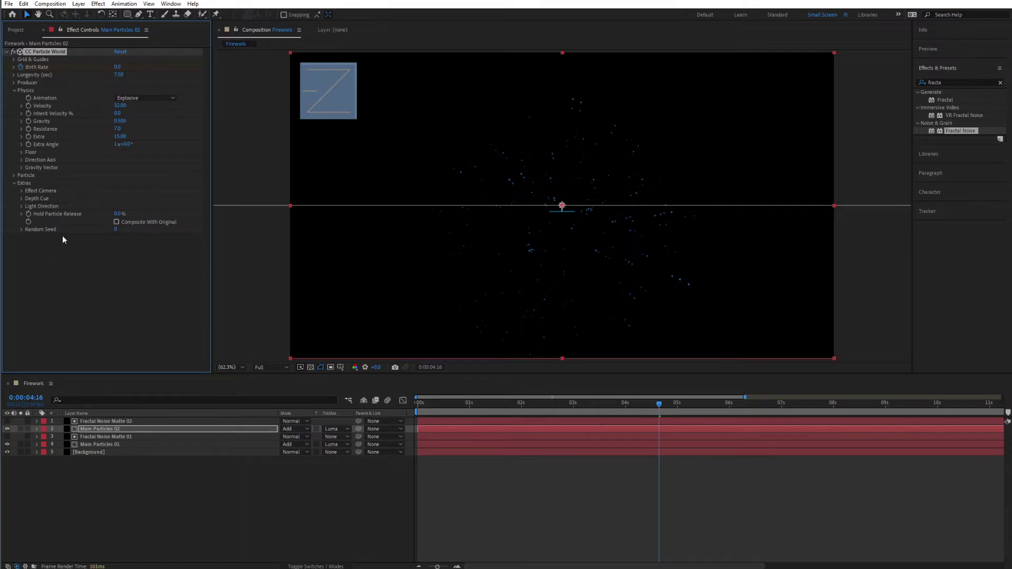
left_click(115, 230)
type("2")
key("Return")
left_click_drag(115, 234, 120, 311)
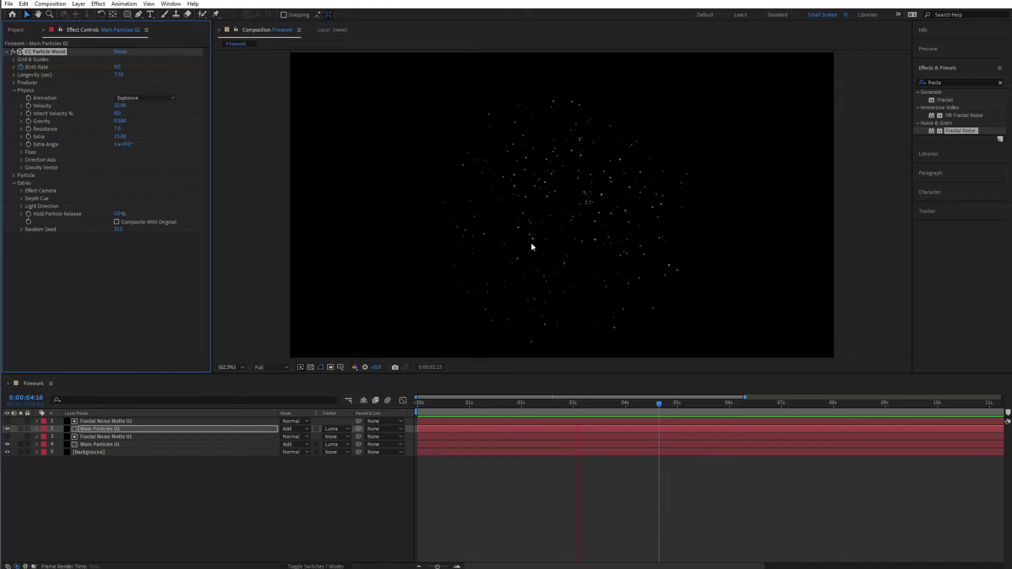
key("space")
mouse_move(421, 404)
left_mouse_down()
mouse_move(449, 410)
mouse_move(425, 407)
left_mouse_up()
key("space")
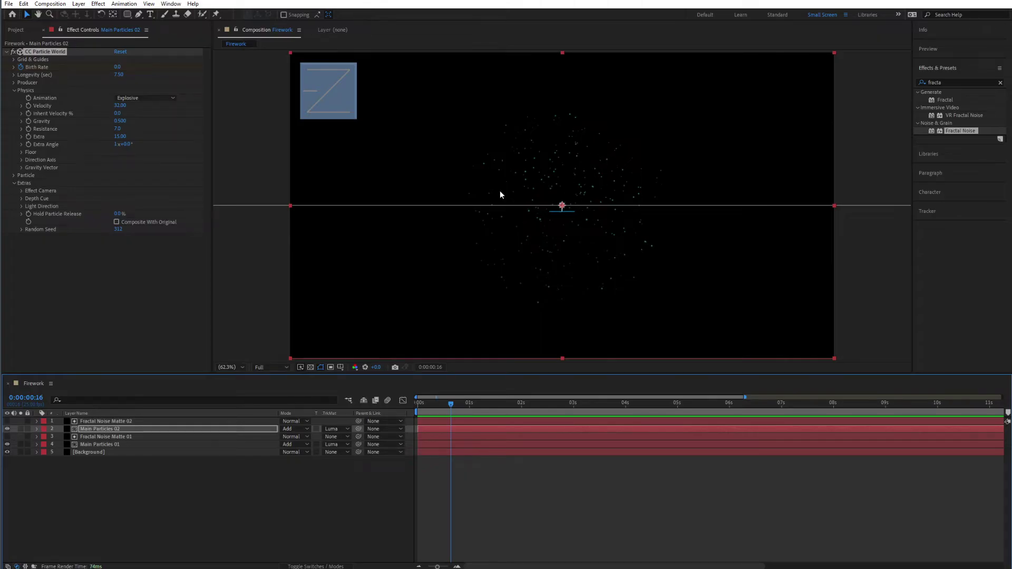
Step: Duplicate the Fractal Noise Matte 02 and Main Particles 02 layers together
left_click(91, 422)
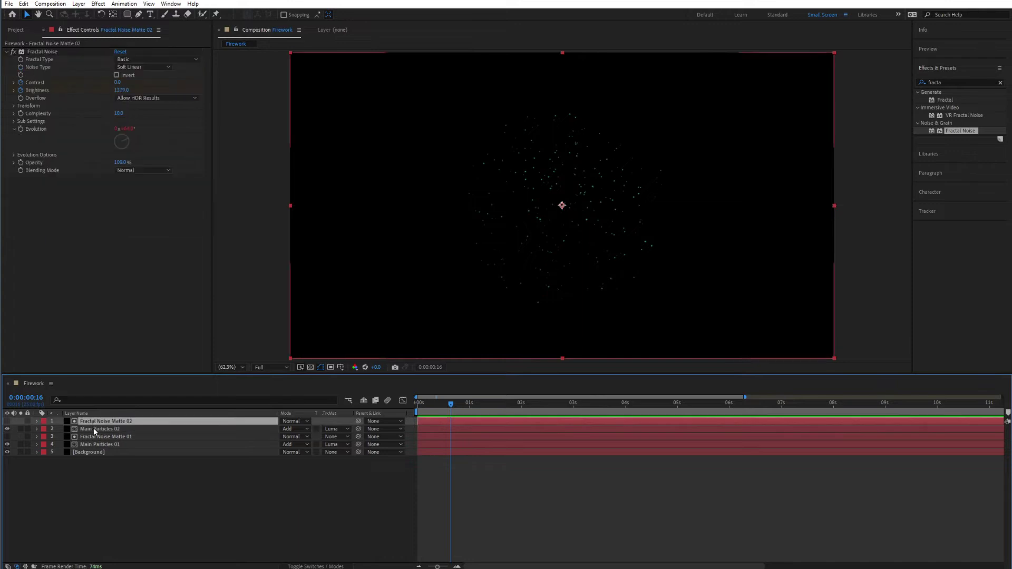
left_click(94, 428, "shift")
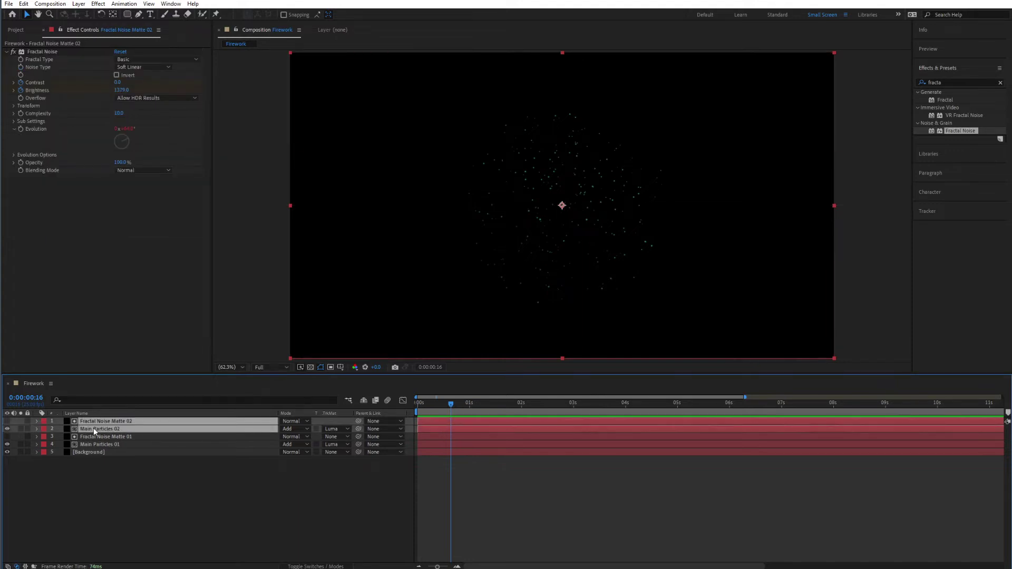
key("ctrl+d")
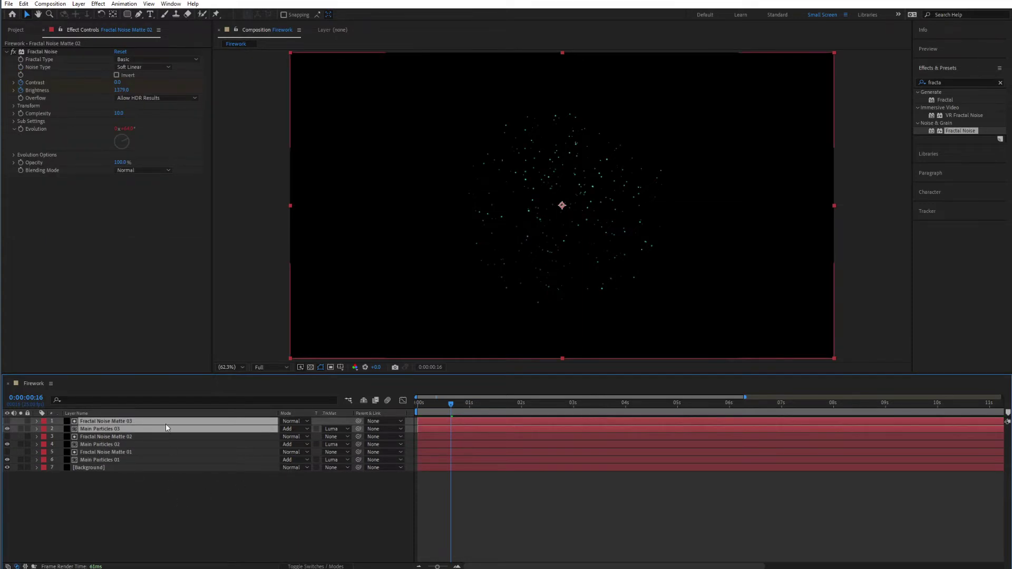
left_click(109, 502)
Step: Rename the Main Particles 03 layer as "Trail Particles"
left_click(96, 431)
key("Return")
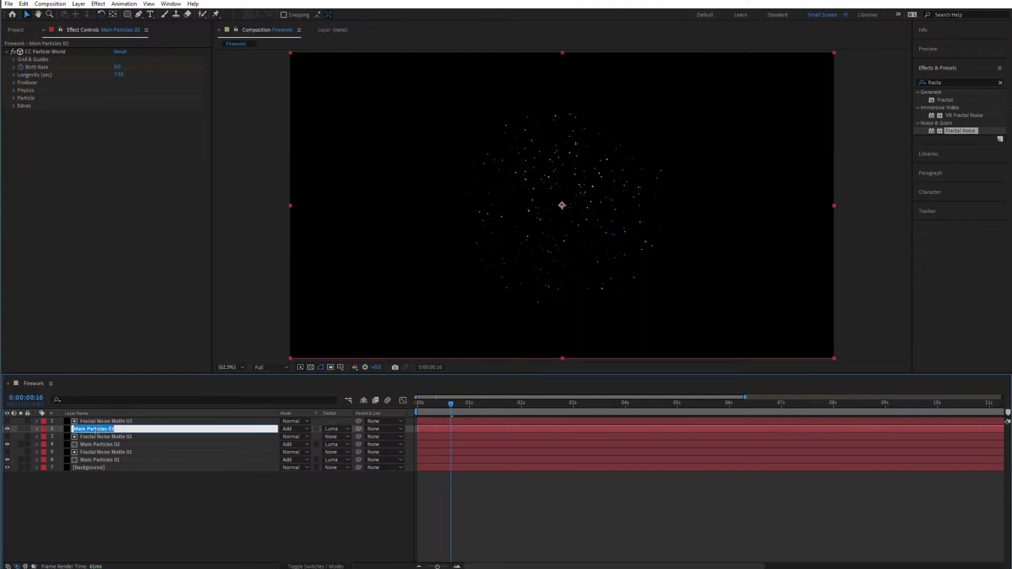
type("Trail Particles")
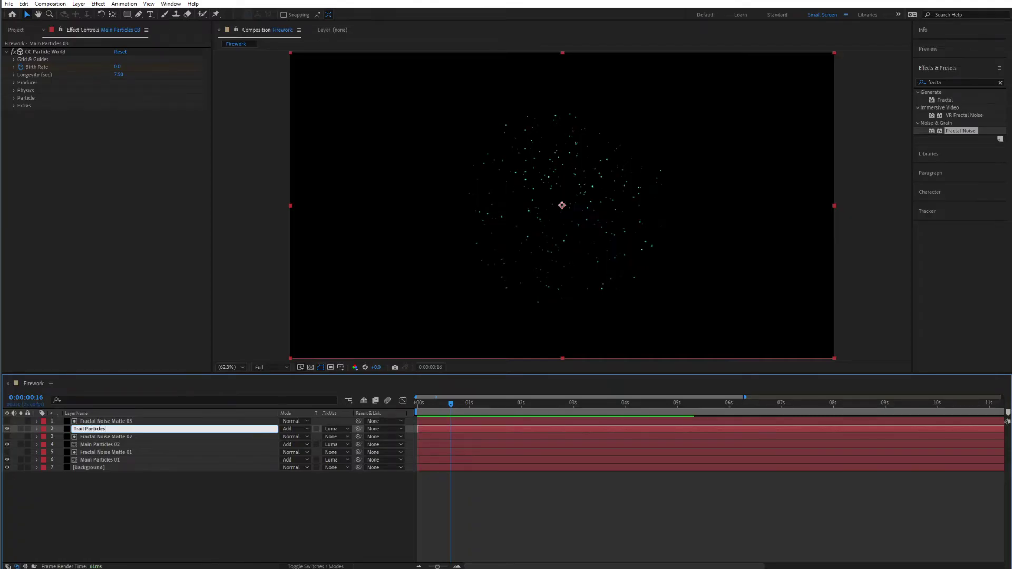
key("Return")
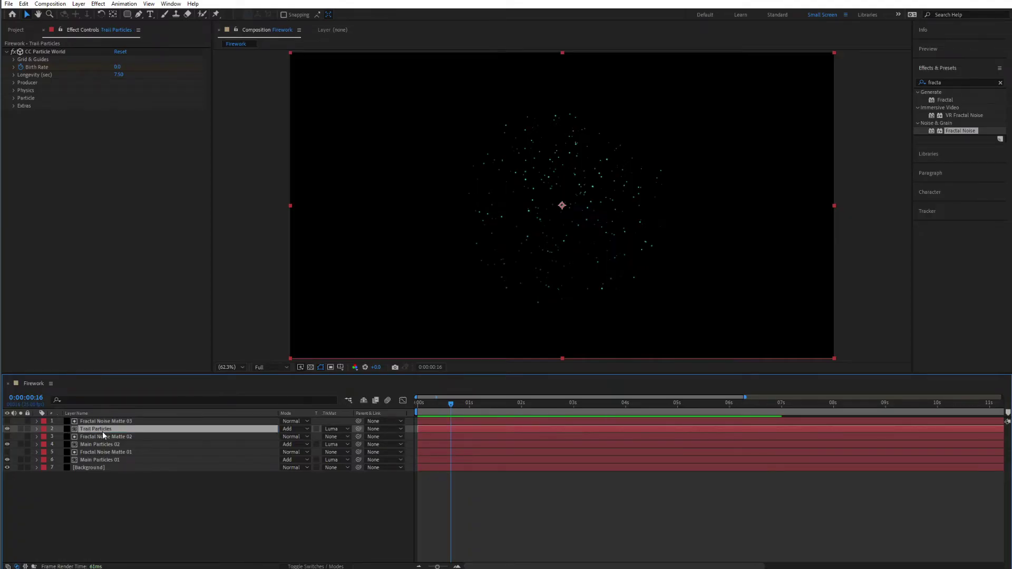
Step: Return to the composition's first frame and set the CC Particle World Longevity of Trail Particles to 6 seconds
left_click(102, 421, "ctrl")
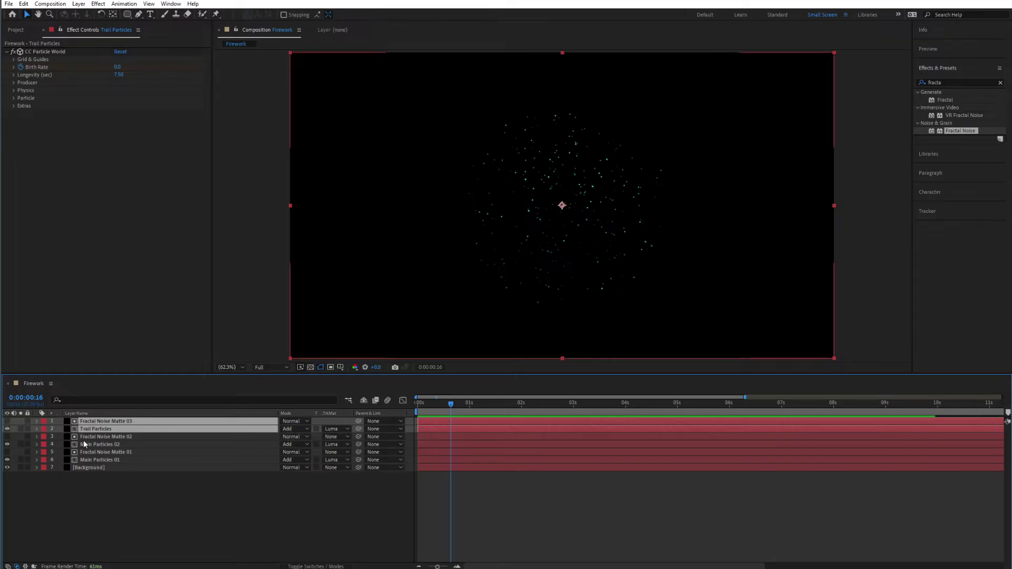
left_click_drag(451, 404, 534, 406)
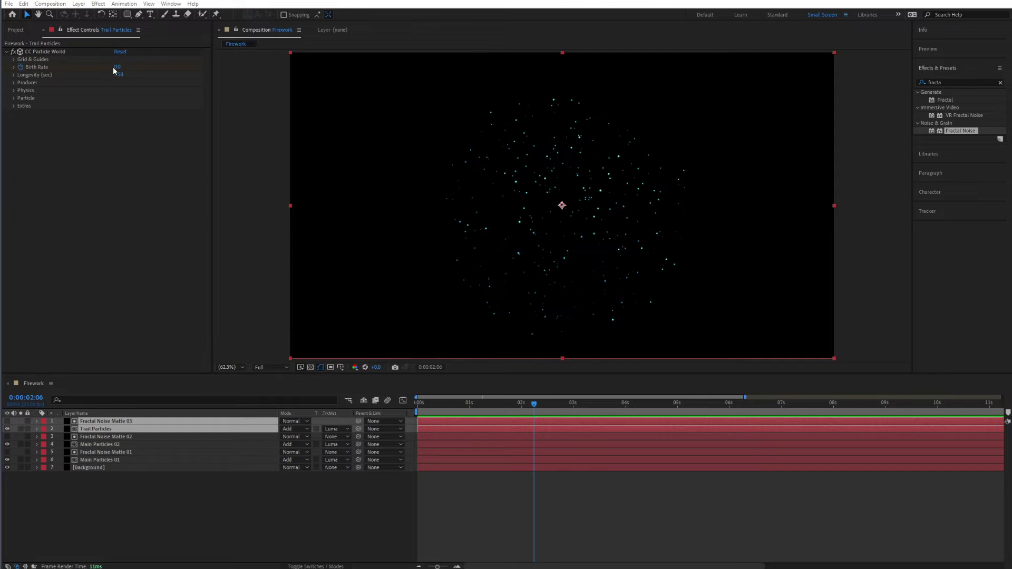
left_click(416, 407)
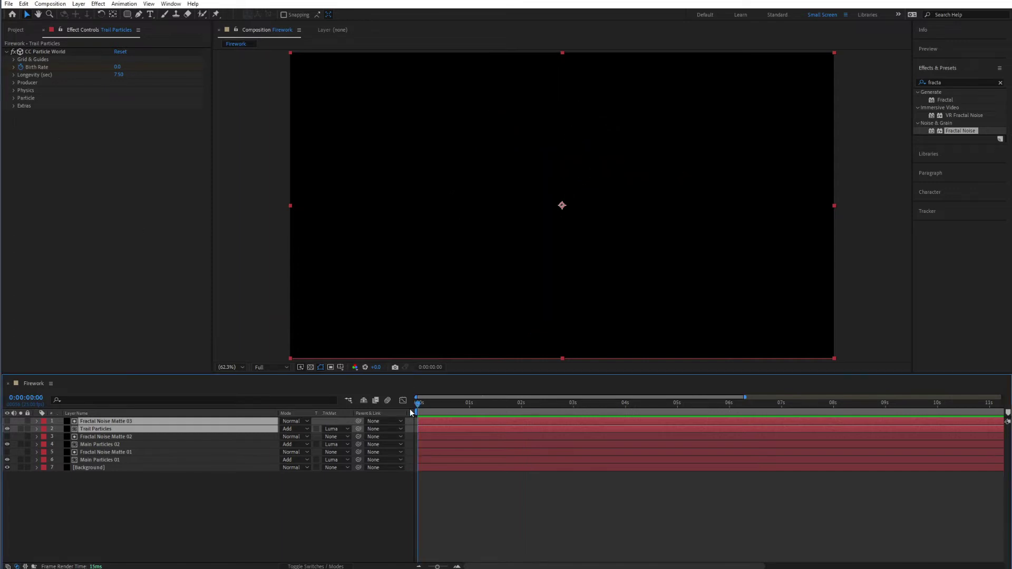
left_click(128, 502)
left_click(88, 430)
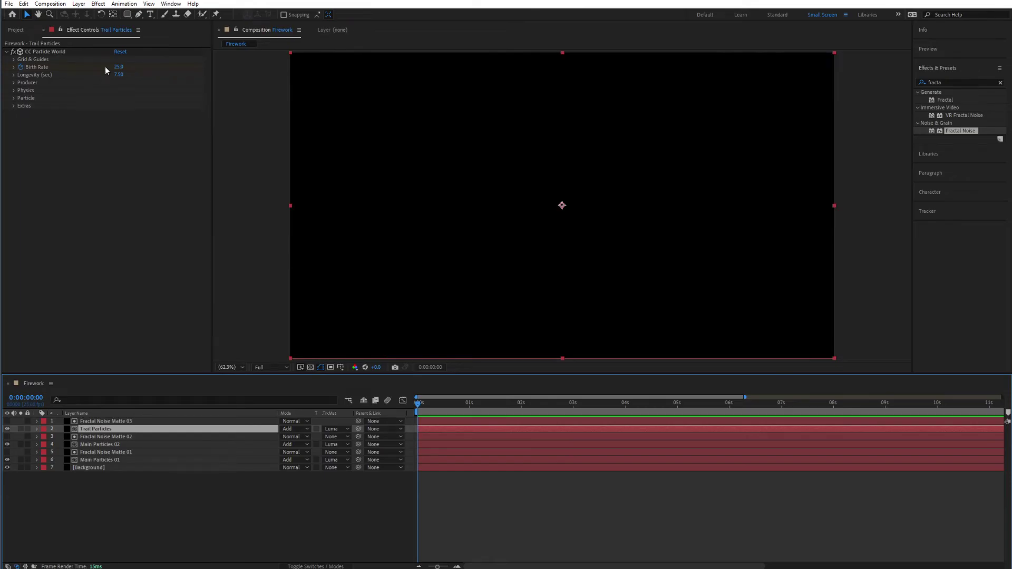
left_click(119, 75)
type("6")
key("Return")
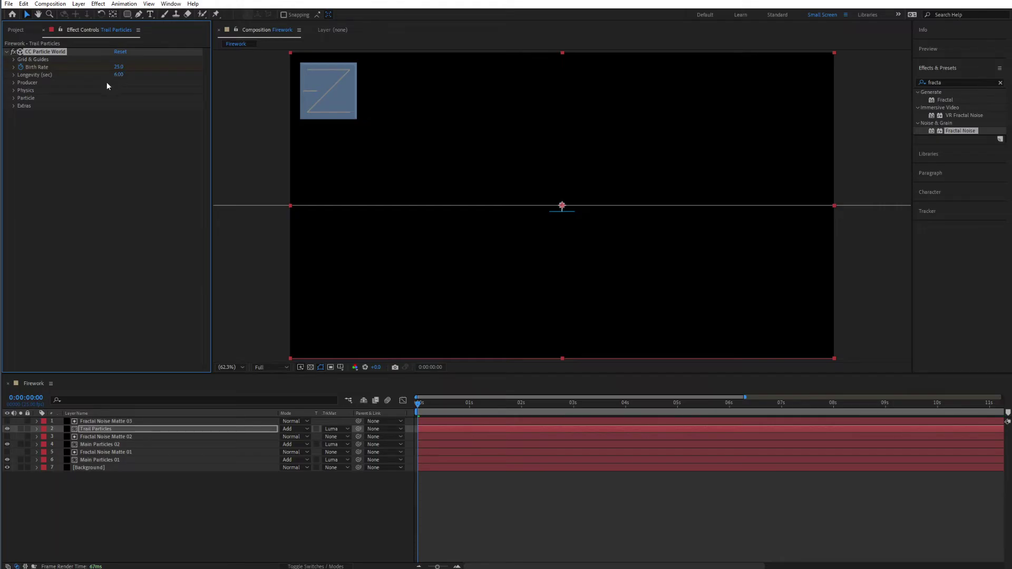
Step: Set the CC Particle World Particle Type of Trail Particles to Line and preview the explosion from around two seconds
left_click(14, 84)
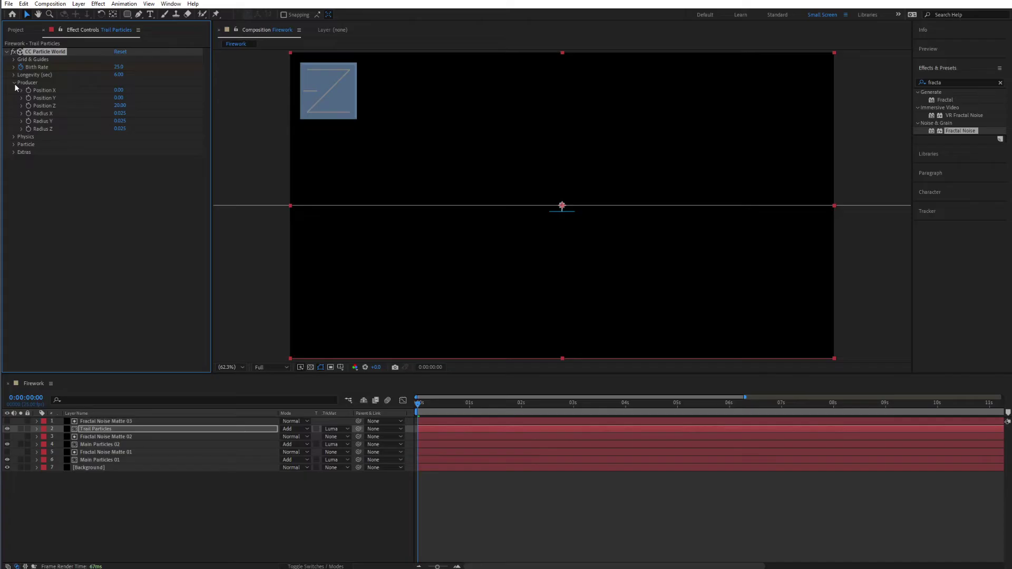
left_click(15, 83)
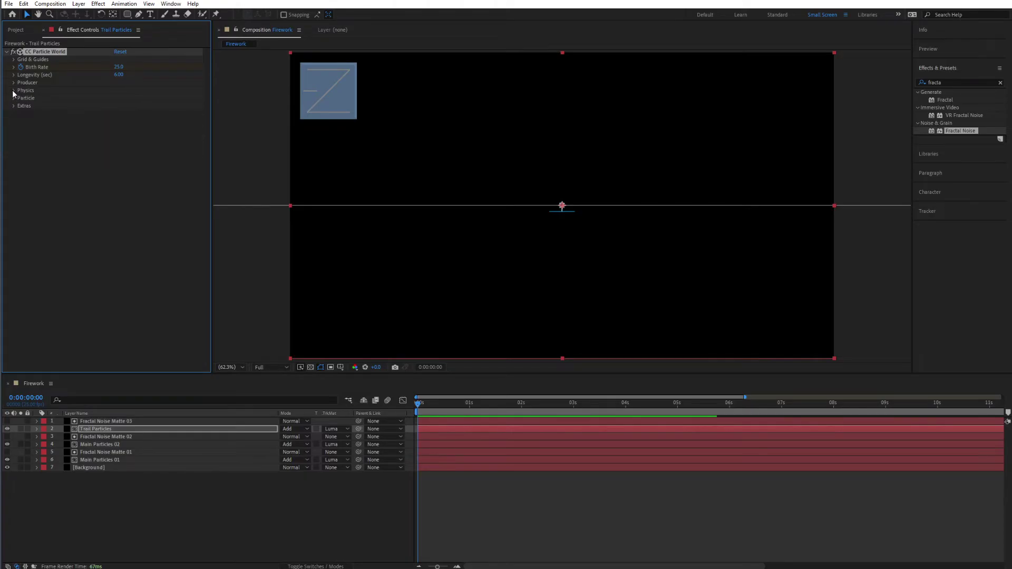
left_click(14, 91)
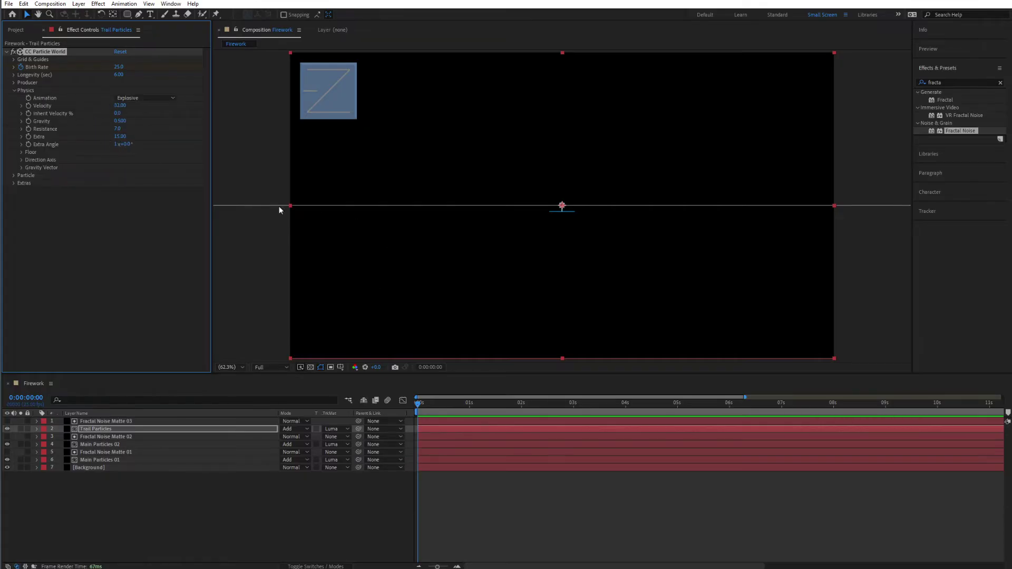
left_click(13, 90)
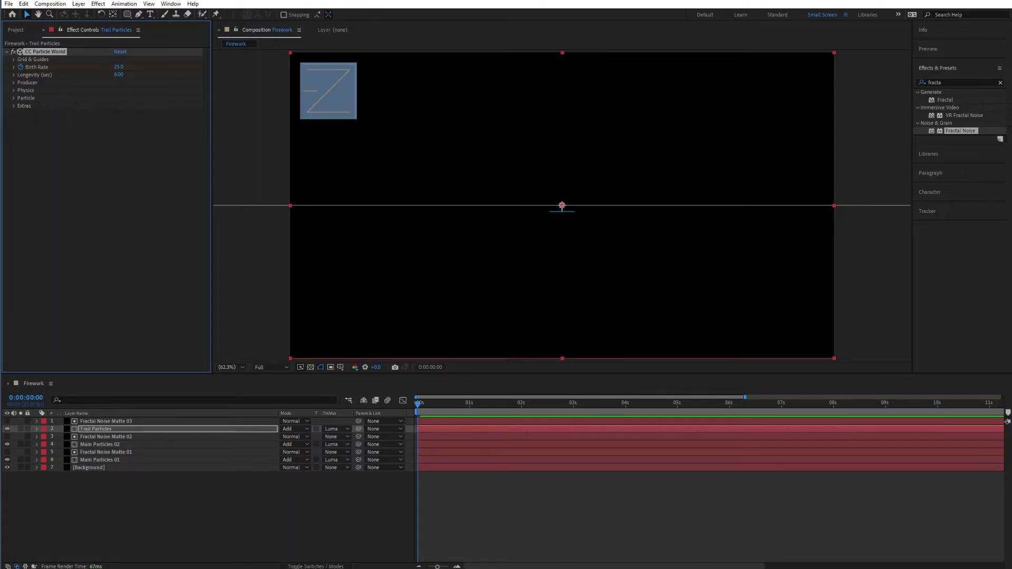
left_click(13, 98)
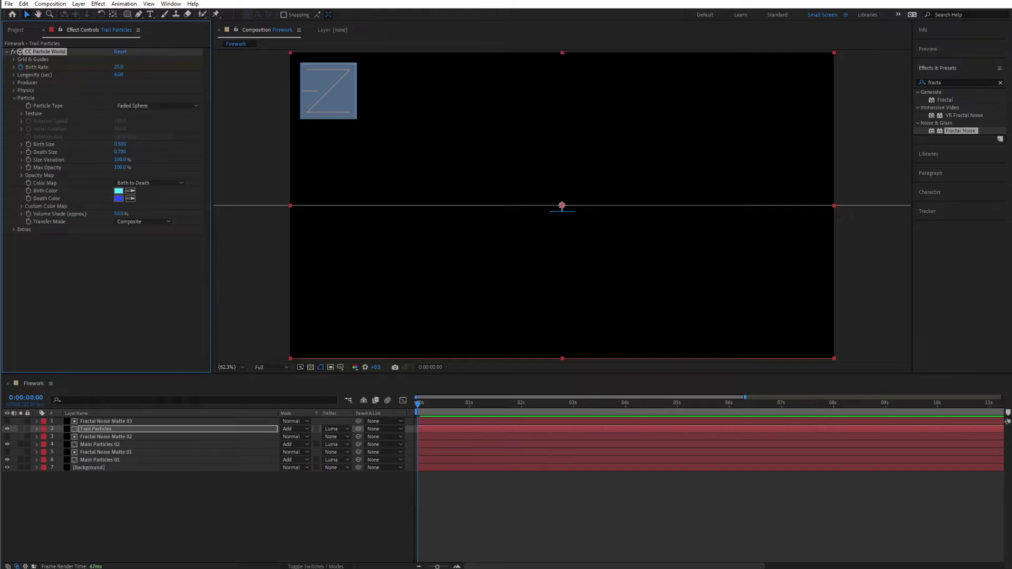
left_click(142, 105)
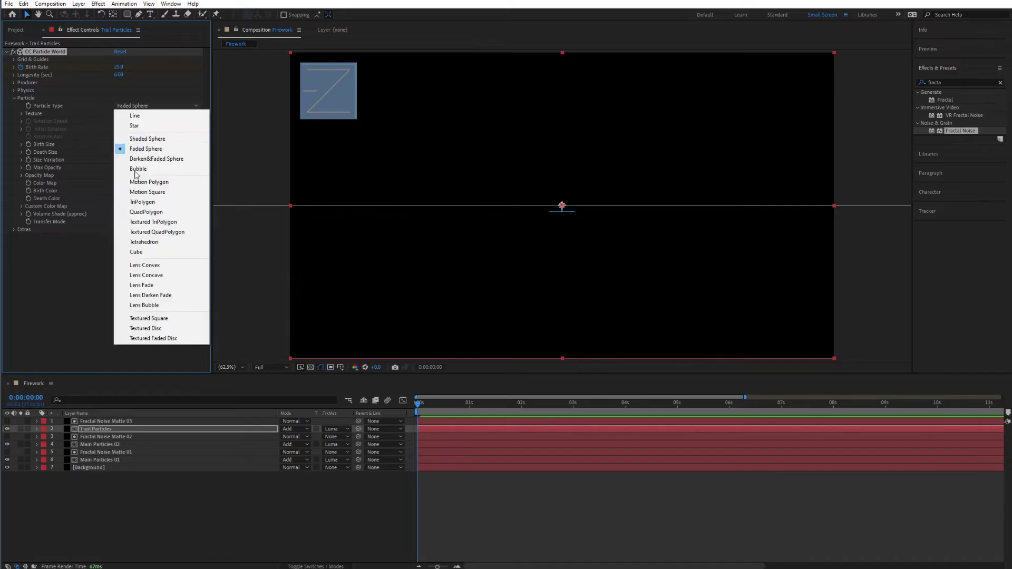
left_click(137, 116)
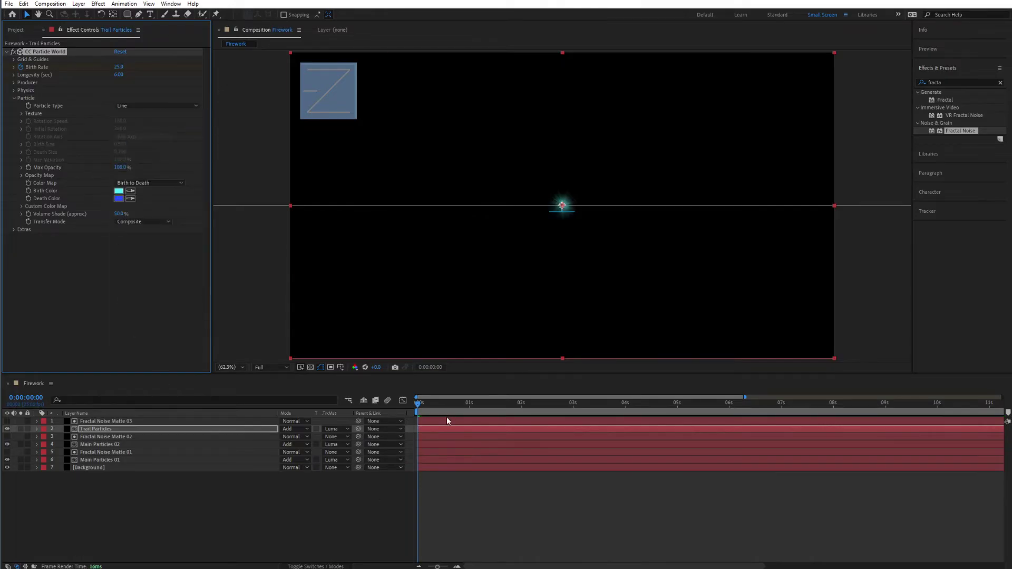
left_click_drag(433, 404, 519, 438)
left_click(520, 422)
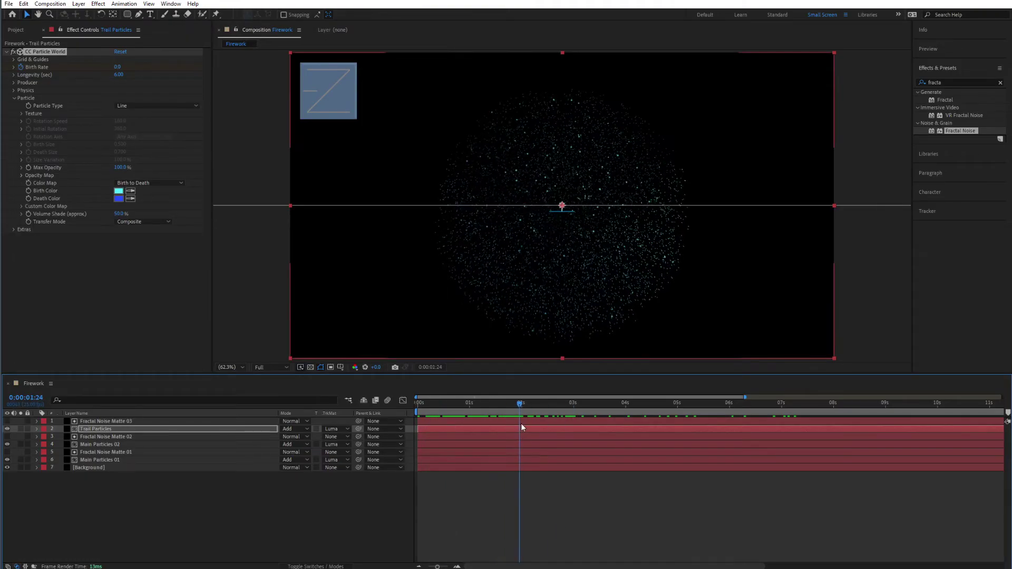
key("space")
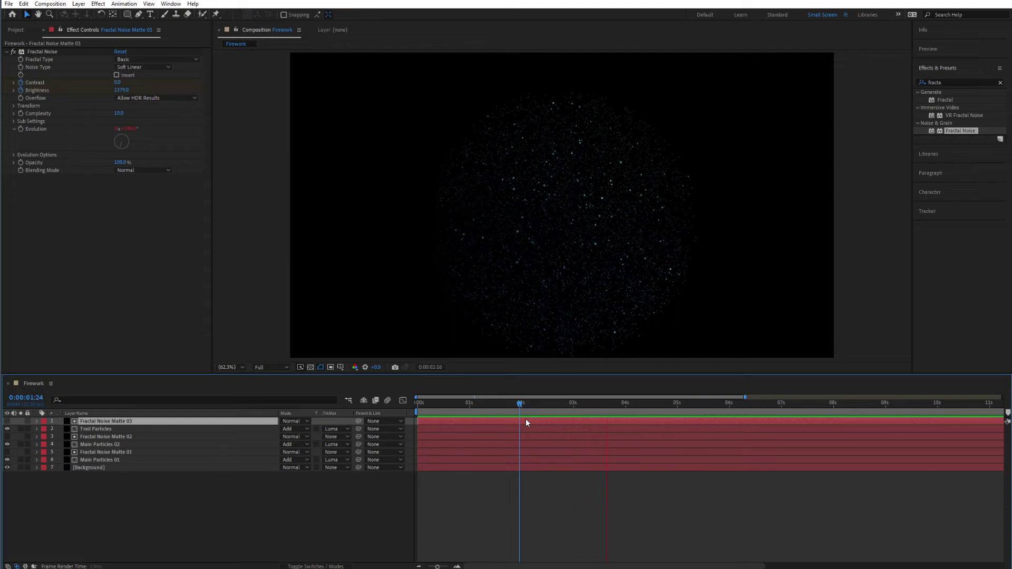
key("space")
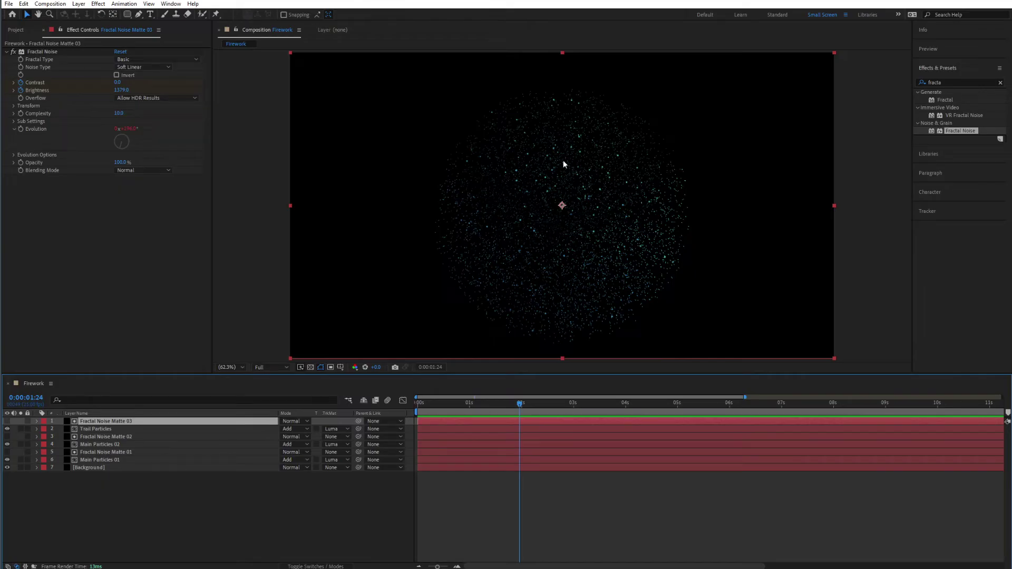
Step: Set the particle Max Opacity of Trail Particles to 50% and preview the softened trails
left_click_drag(521, 404, 460, 402)
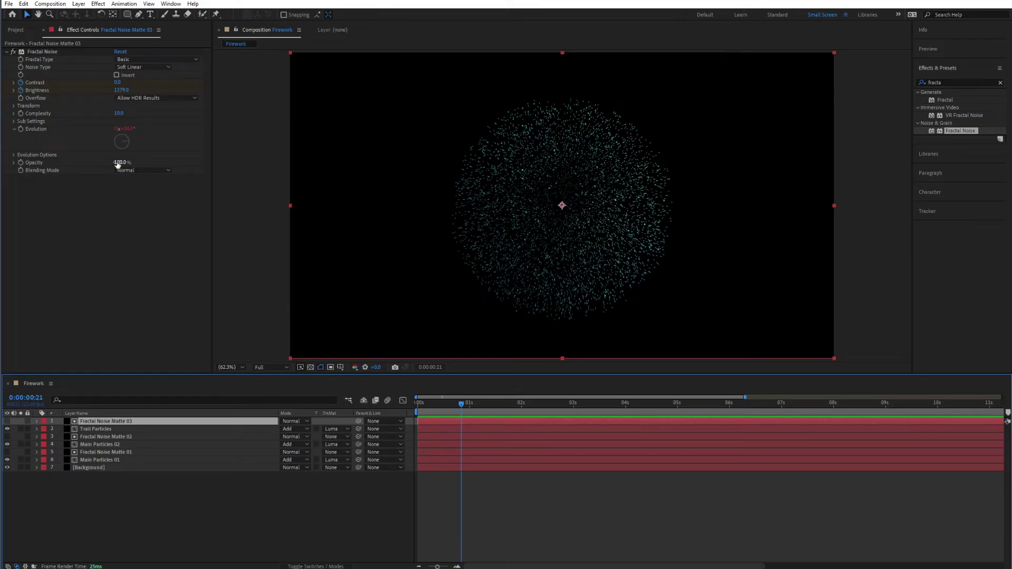
left_click(120, 428)
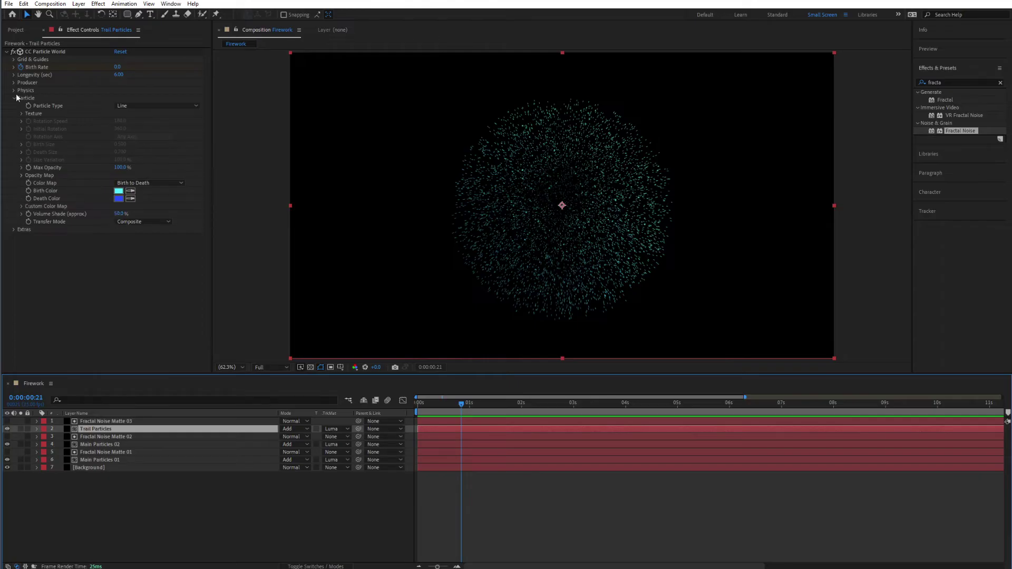
left_click(119, 168)
type("50")
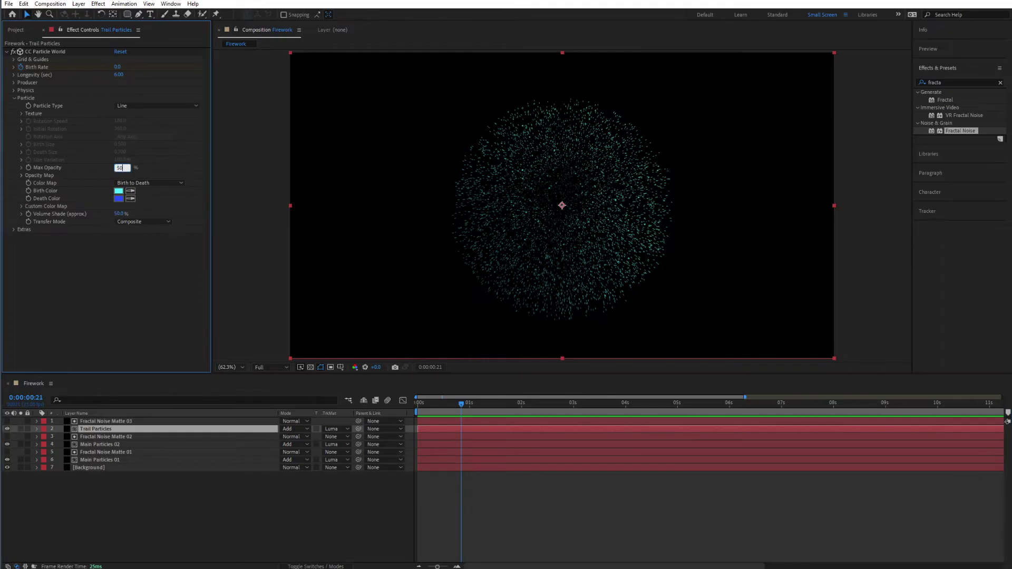
key("Return")
key("space")
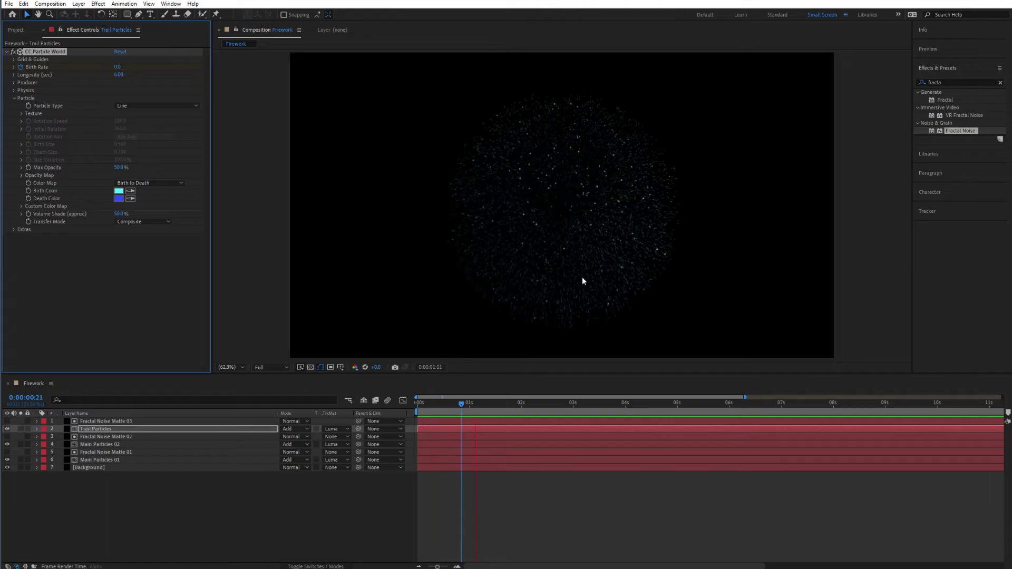
key("space")
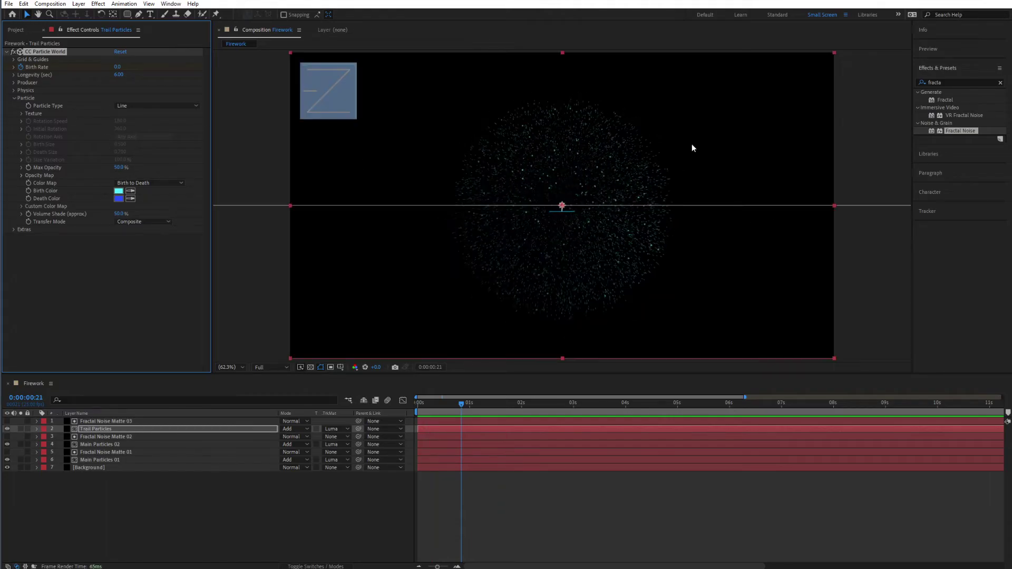
Step: Find the CC Radial Fast Blur effect and apply it to Trail Particles below CC Particle World
left_click(945, 81)
type("radial")
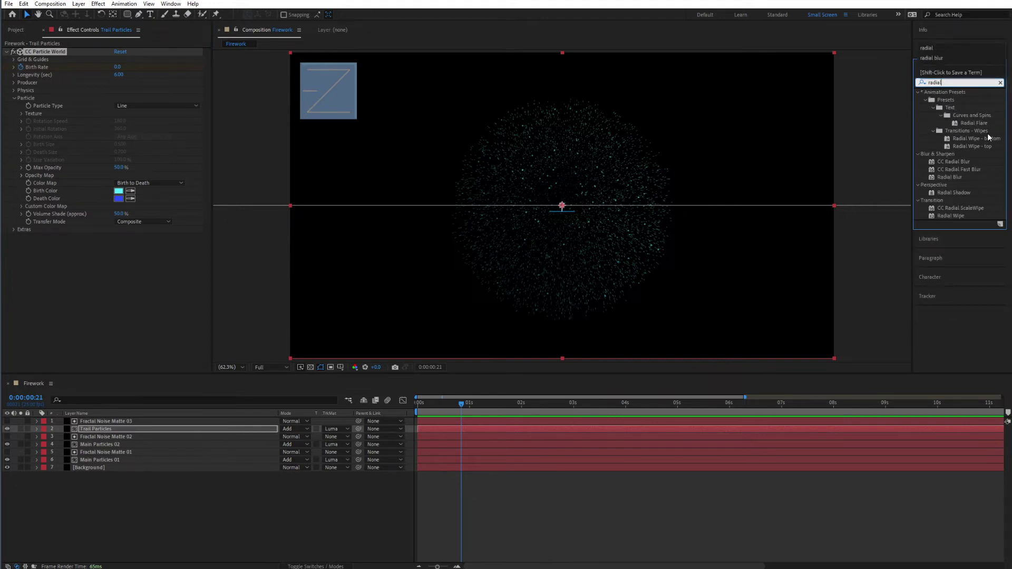
left_click(953, 171)
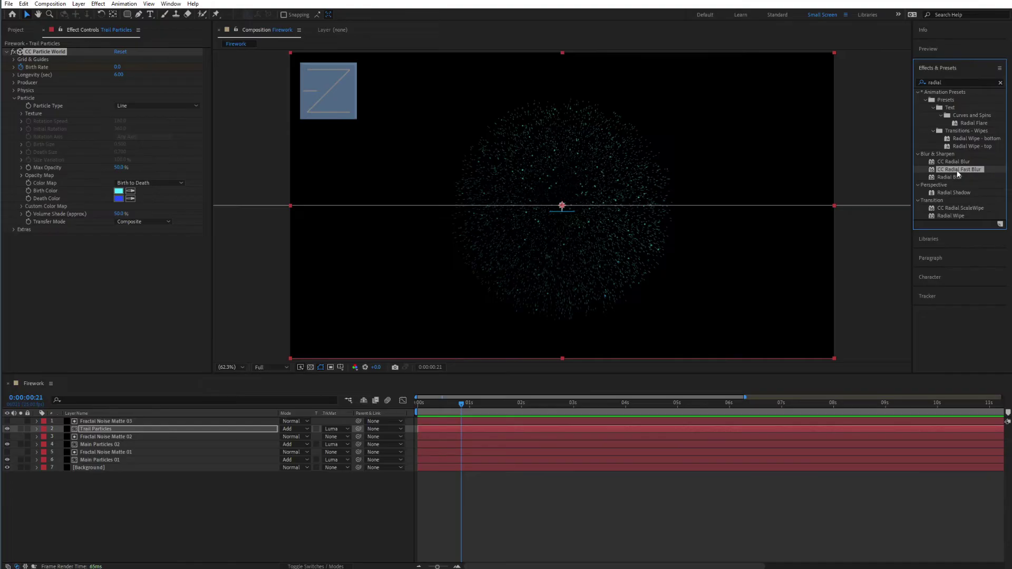
left_click_drag(957, 169, 166, 278)
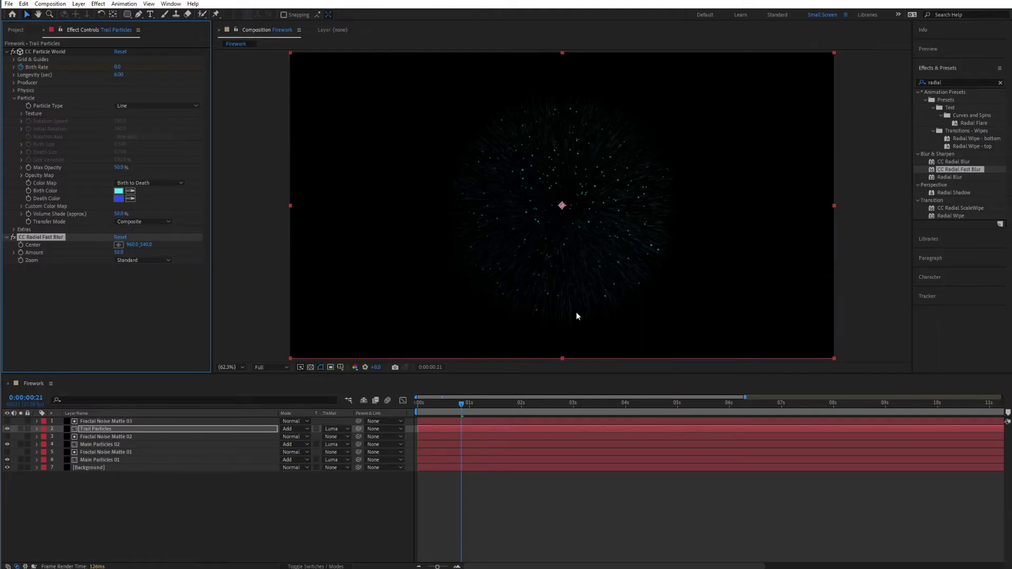
Step: Start keyframing the CC Radial Fast Blur Amount on the composition's first frame with a value of 0
mouse_move(445, 406)
left_mouse_down()
mouse_move(419, 406)
mouse_move(447, 406)
mouse_move(428, 407)
left_mouse_up()
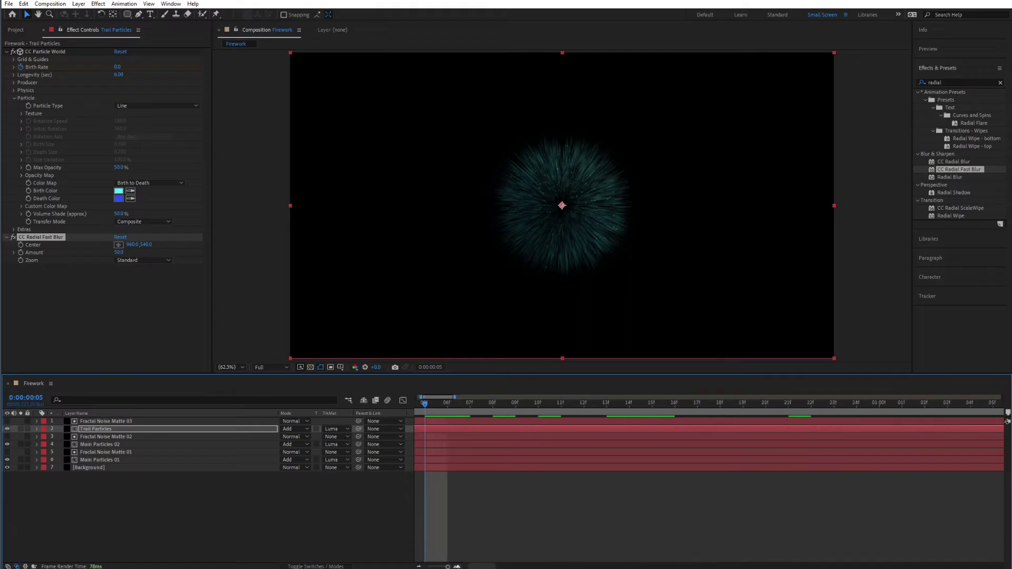
left_click(458, 566)
left_click_drag(474, 404, 409, 410)
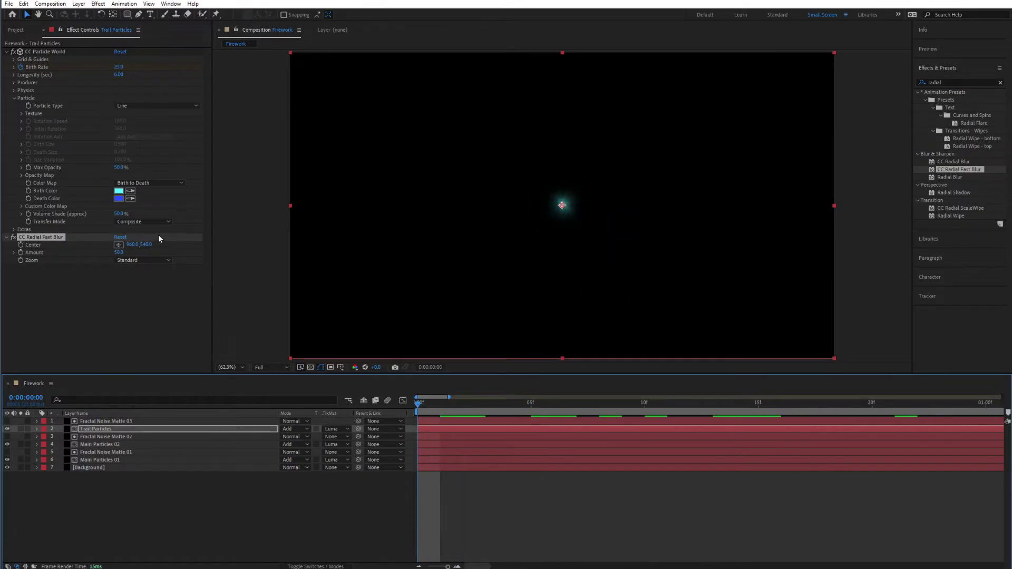
left_click(119, 252)
type("0")
key("Return")
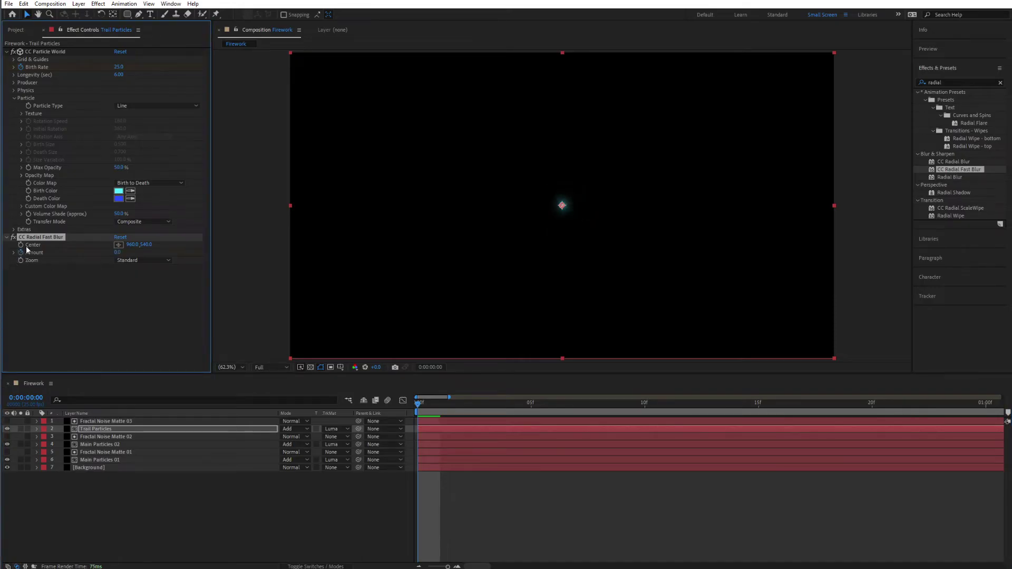
Step: Keyframe the CC Radial Fast Blur Amount at 30 on frame 4
left_click_drag(447, 404, 515, 419)
left_click(118, 252)
type("30")
key("Return")
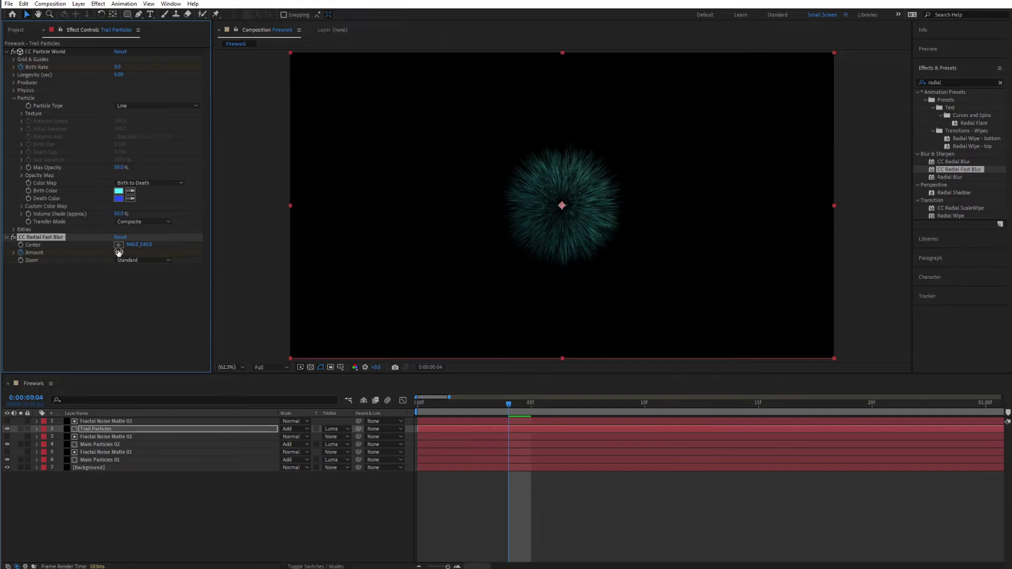
Step: Keyframe the CC Radial Fast Blur Amount back to 0 on frame 20 and preview the animation
left_click_drag(535, 412, 864, 421)
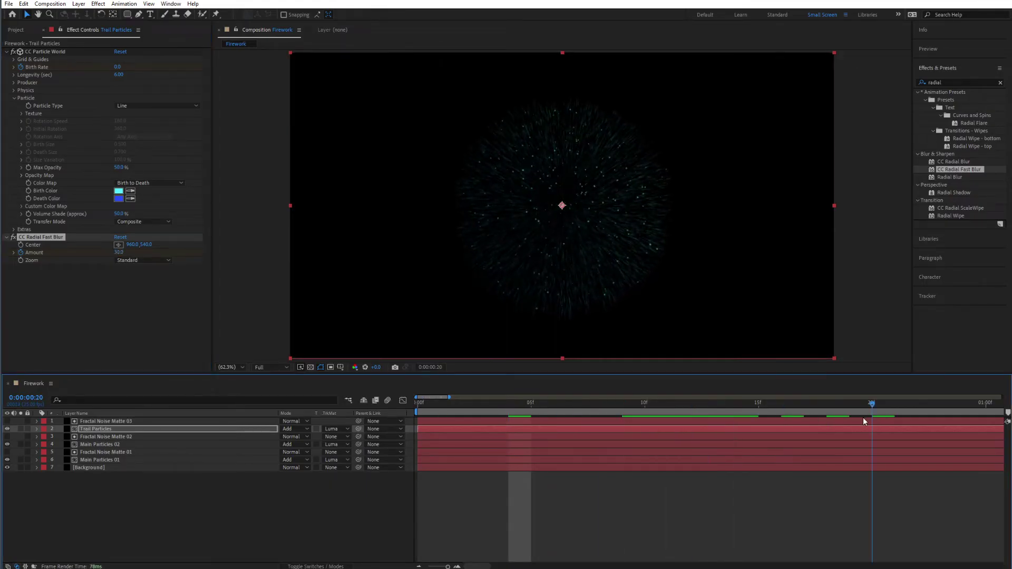
left_click(118, 253)
type("0")
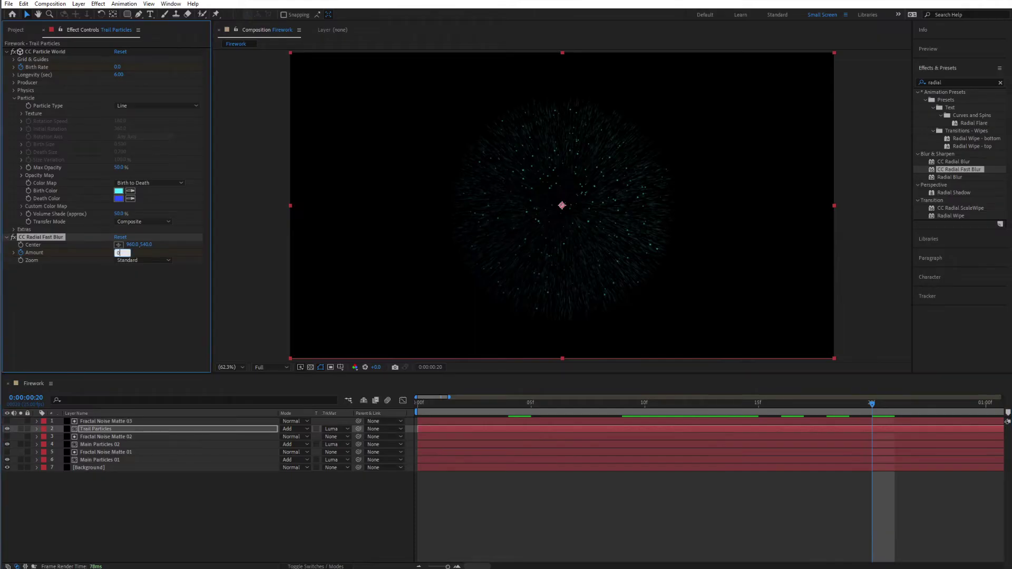
key("Return")
key("space")
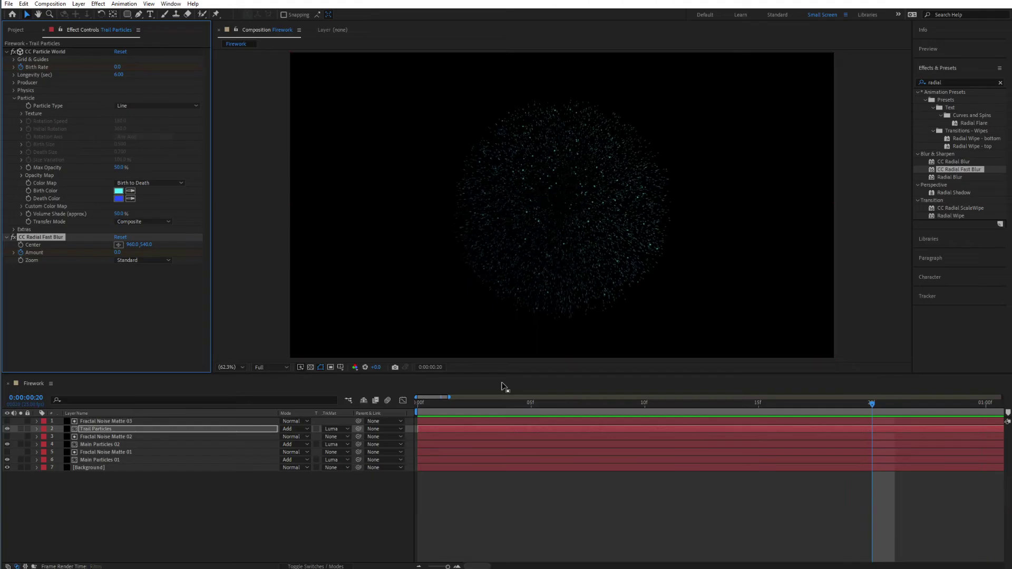
Step: Apply Fast Box Blur to Trail Particles and set its Blur Radius to 1
left_click(943, 82)
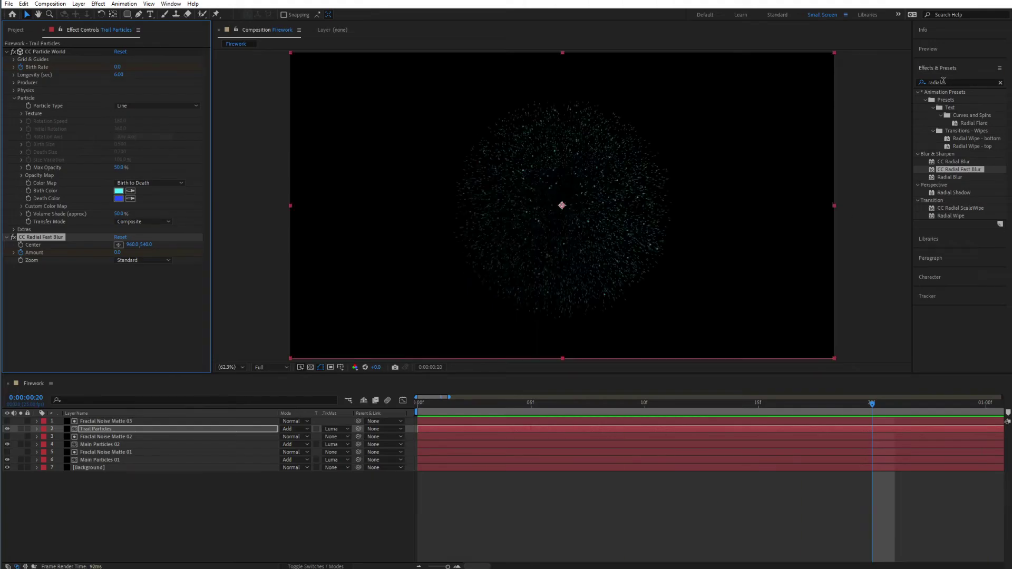
left_click(943, 82)
type("fast")
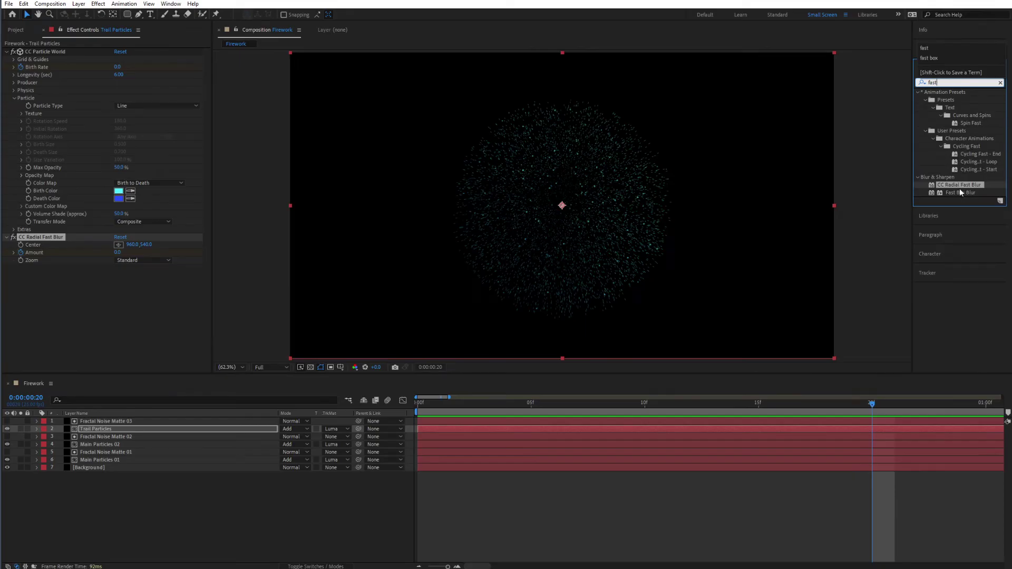
left_click_drag(959, 189, 68, 321)
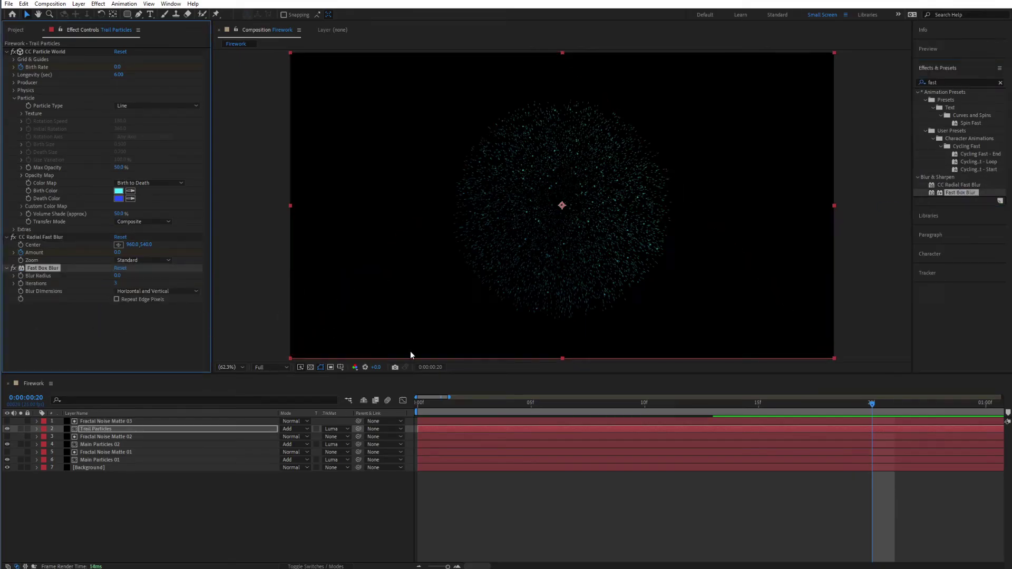
left_click(507, 407)
key("space")
left_click(553, 416)
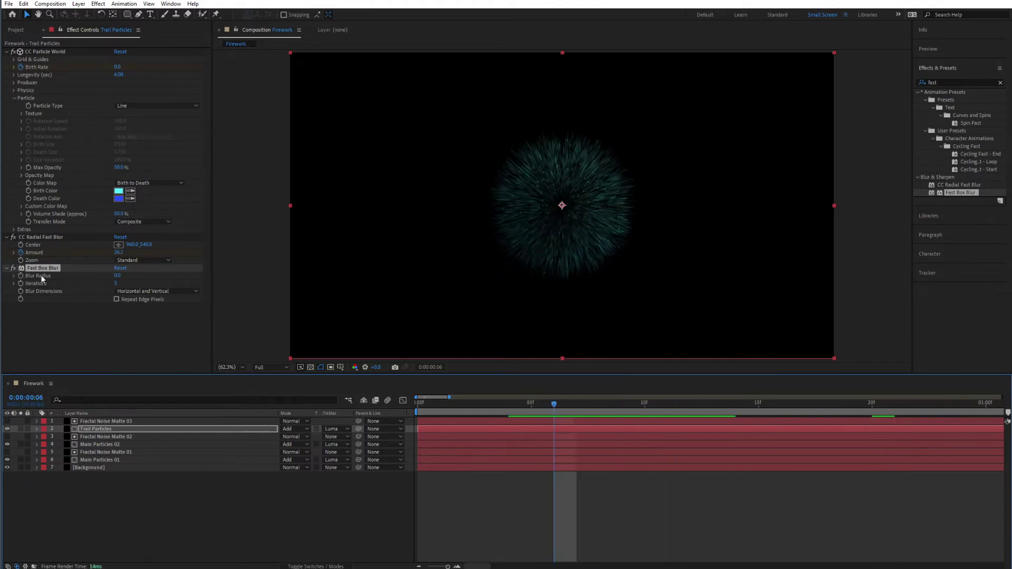
left_click(119, 276)
type("1")
key("Return")
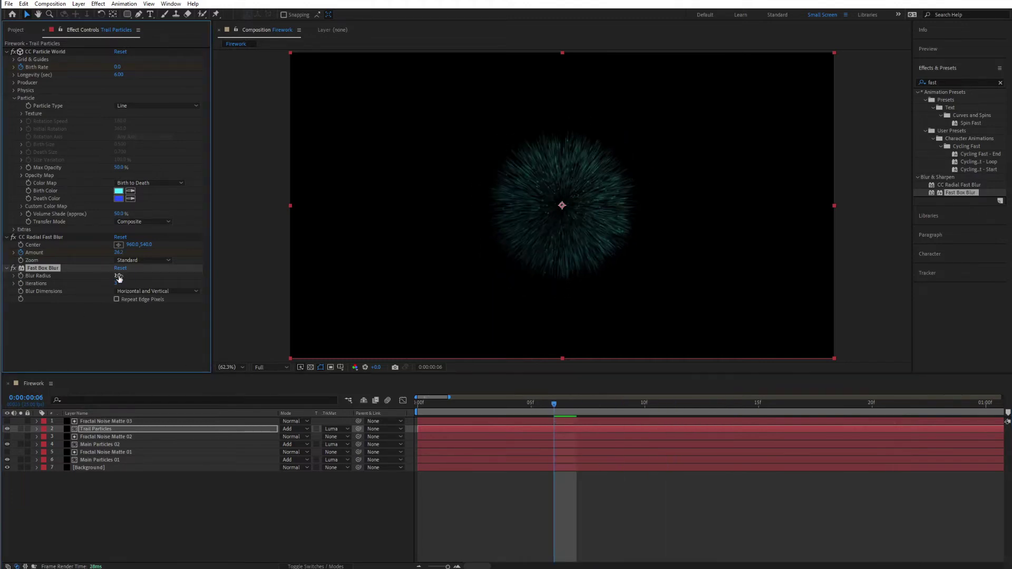
Step: Start keyframing the Fast Box Blur Radius on the first frame and scrub ahead to frame 16
left_click(421, 413)
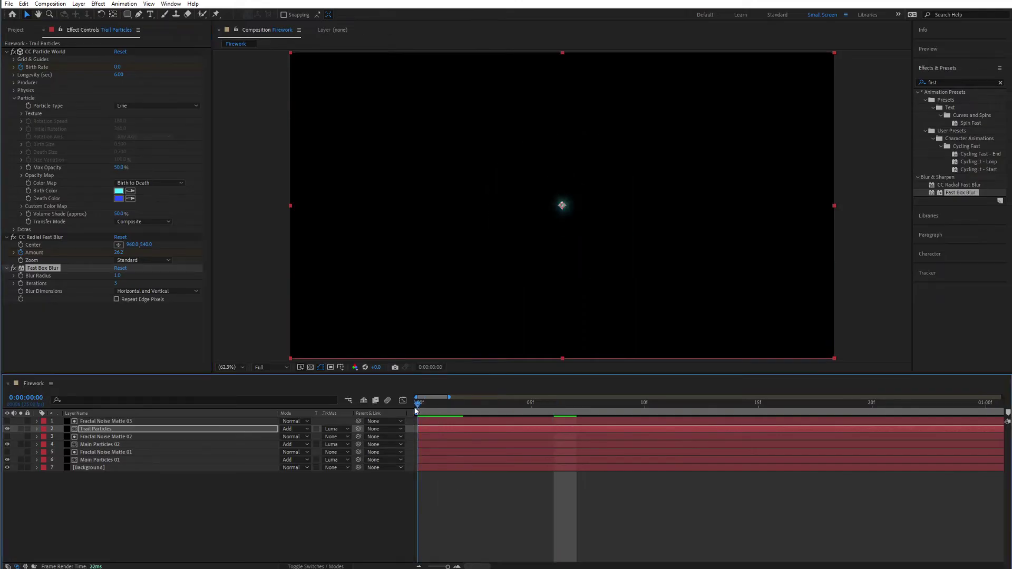
left_click(7, 307)
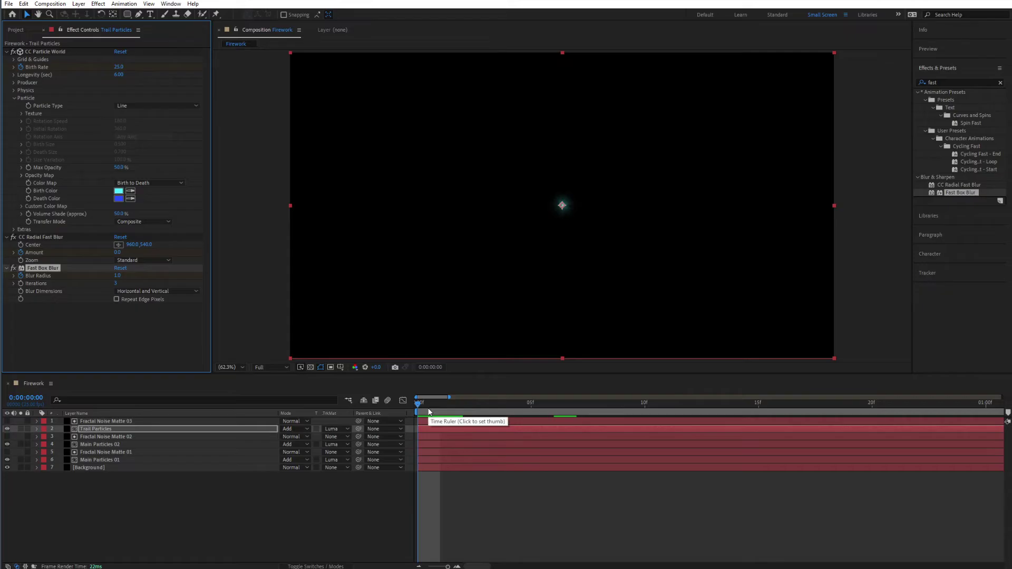
left_click_drag(430, 412, 775, 414)
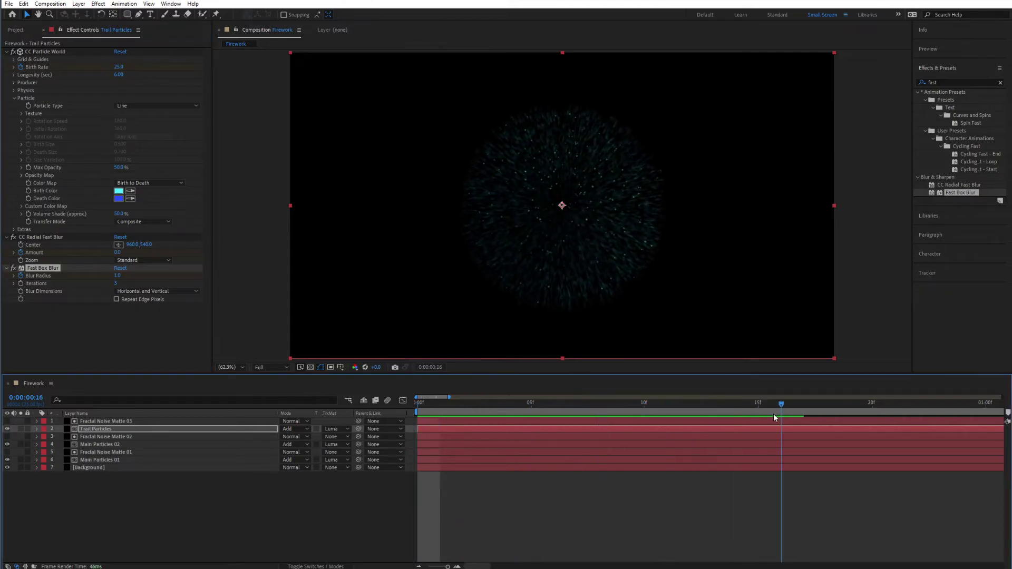
Step: Reveal the keyframes of Trail Particles, move the Blur Radius keyframe to frame 8, and go to frame 20
key("u")
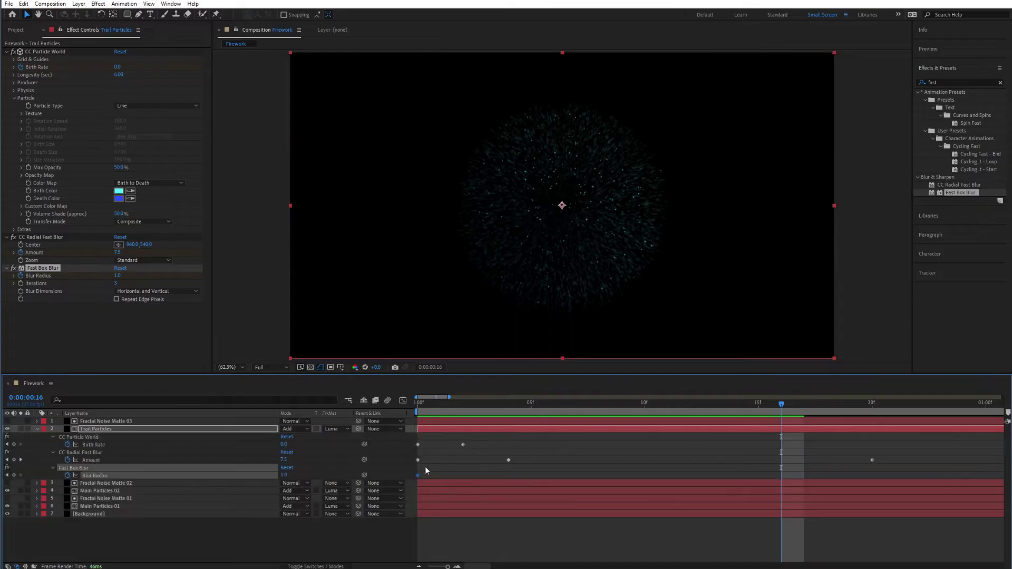
left_click_drag(476, 476, 599, 475)
left_click(606, 407)
left_click_drag(599, 411, 861, 432)
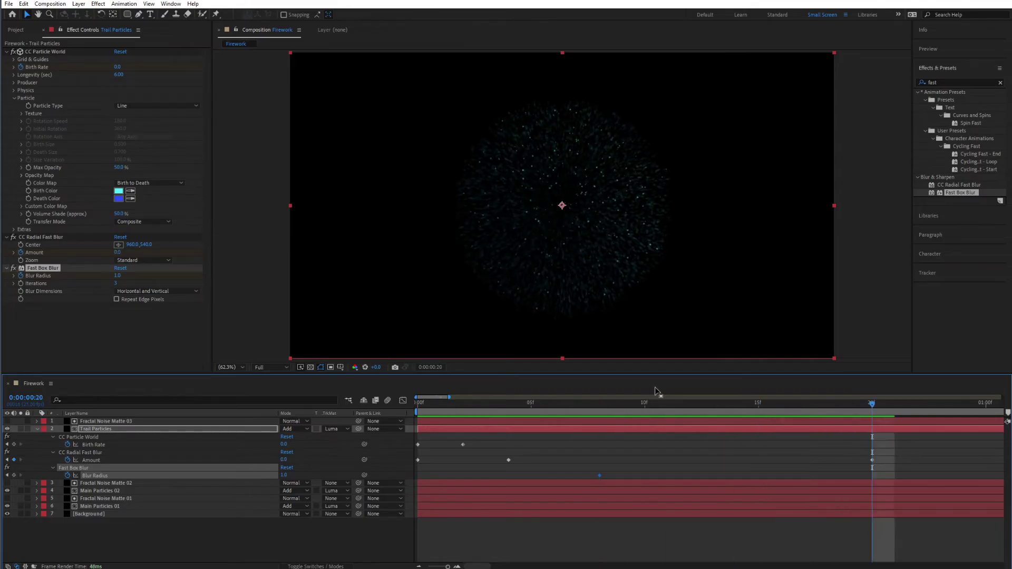
Step: Keyframe the Fast Box Blur Radius of Trail Particles to 5 on frame 20 and preview the animation
left_click(117, 275)
type("30")
key("Return")
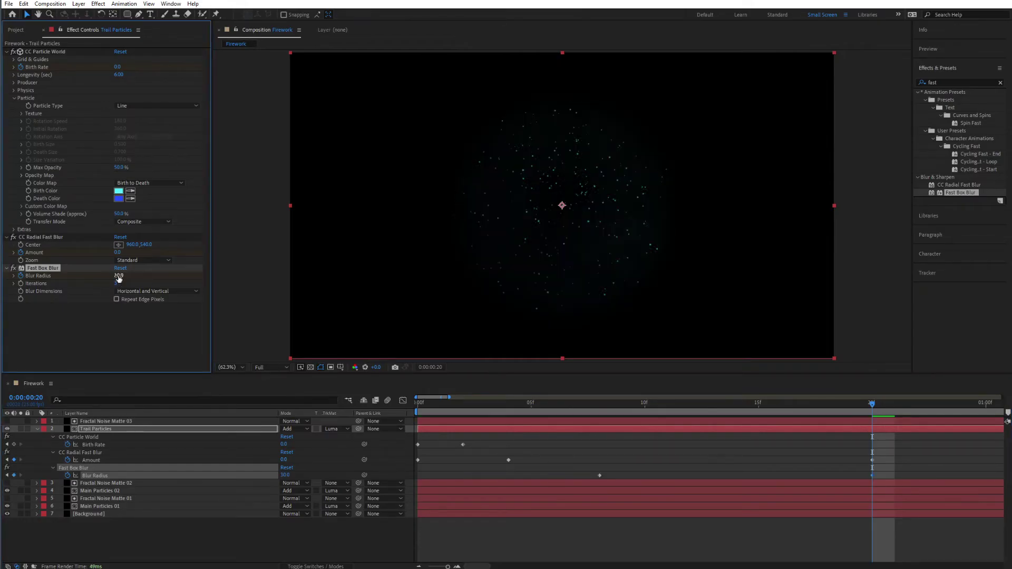
left_click(118, 276)
key("space")
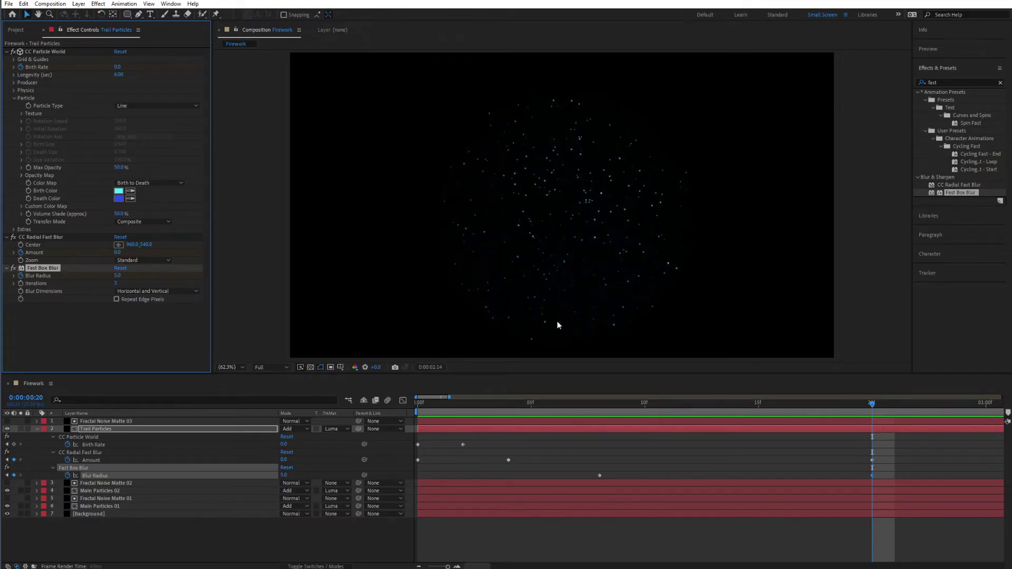
key("space")
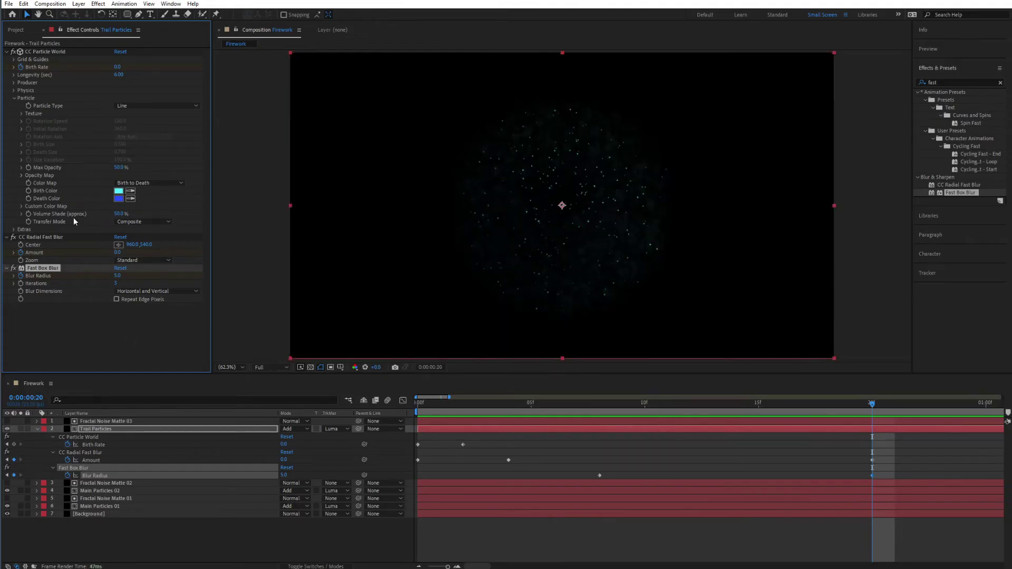
Step: Try a Velocity of 25 in the CC Particle World physics and test Inherit Velocity before returning it to 0
left_click(13, 91)
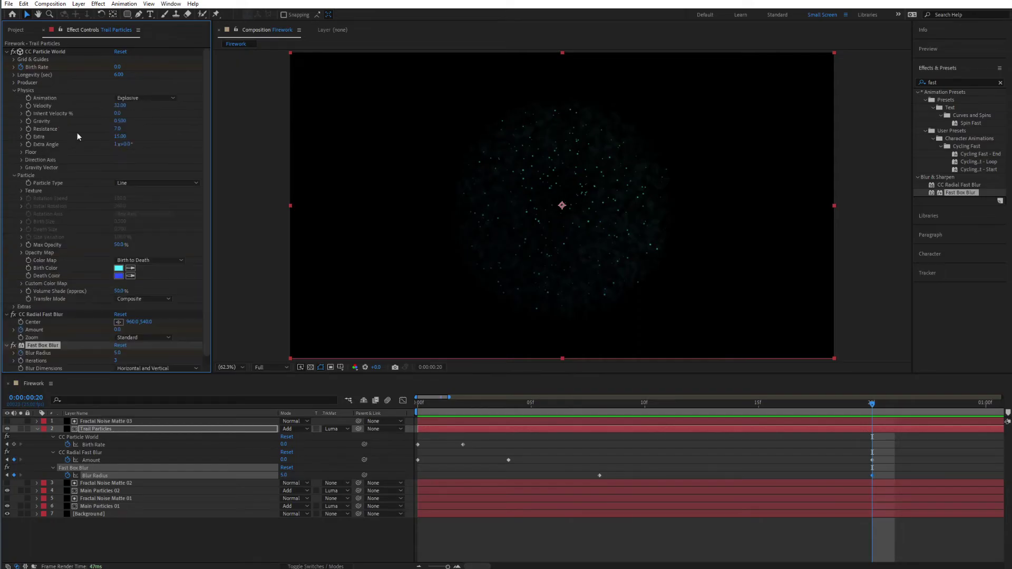
left_click(119, 106)
key("Return")
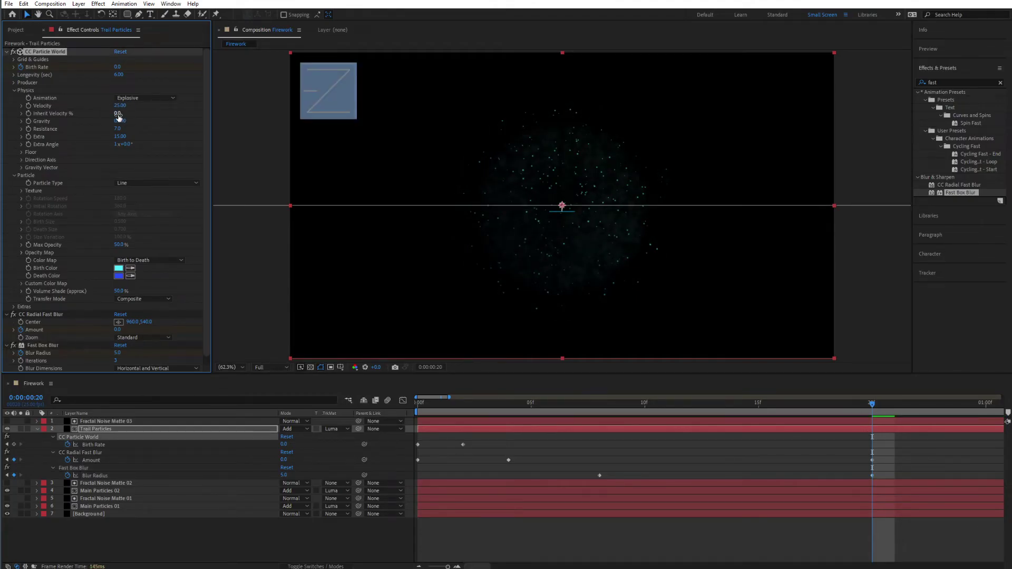
left_click_drag(117, 113, 172, 118)
left_click(118, 113)
type("0")
Step: Set the CC Particle World Velocity of Trail Particles to 27 and preview the explosion
left_click(119, 106)
type("27")
key("Return")
key("space")
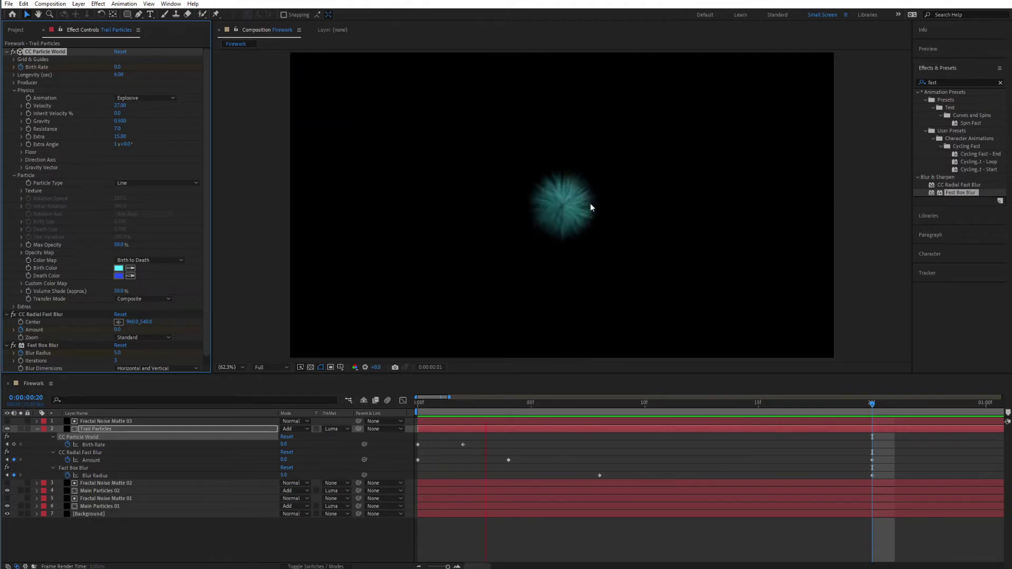
key("space")
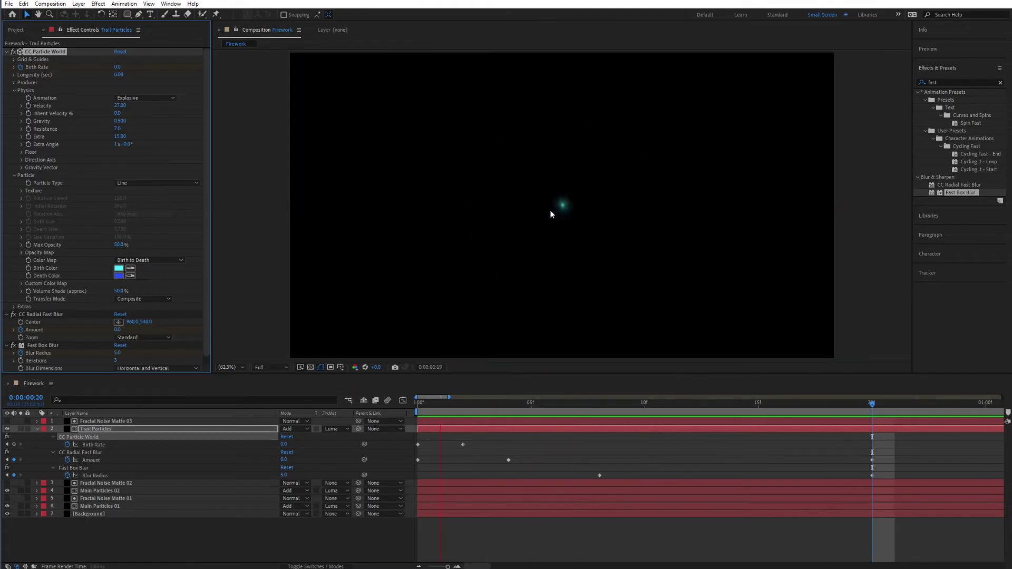
key("space")
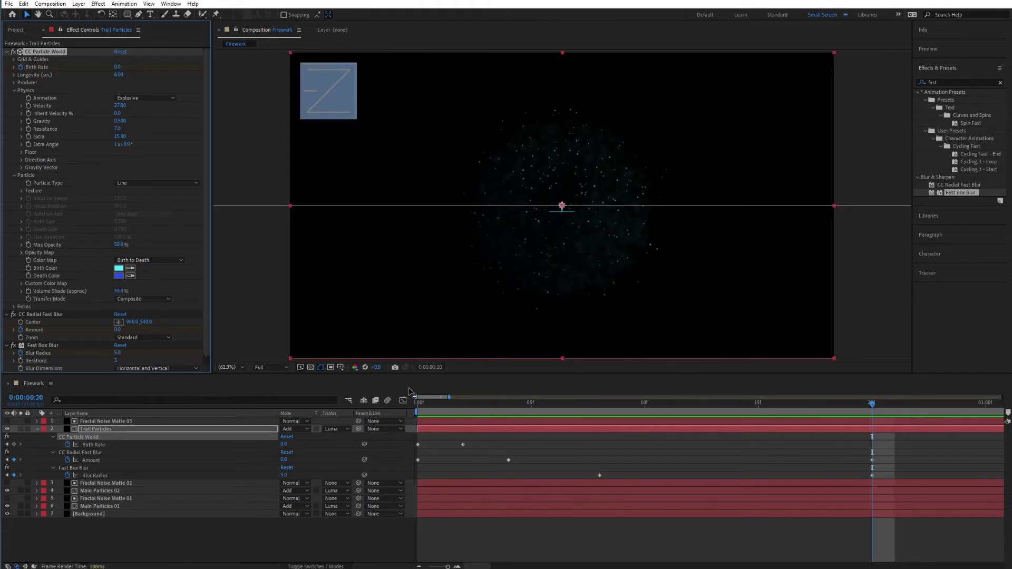
Step: Set the Birth Rate keyframe of Trail Particles on the first frame to 10 and preview the animation
left_click(417, 404)
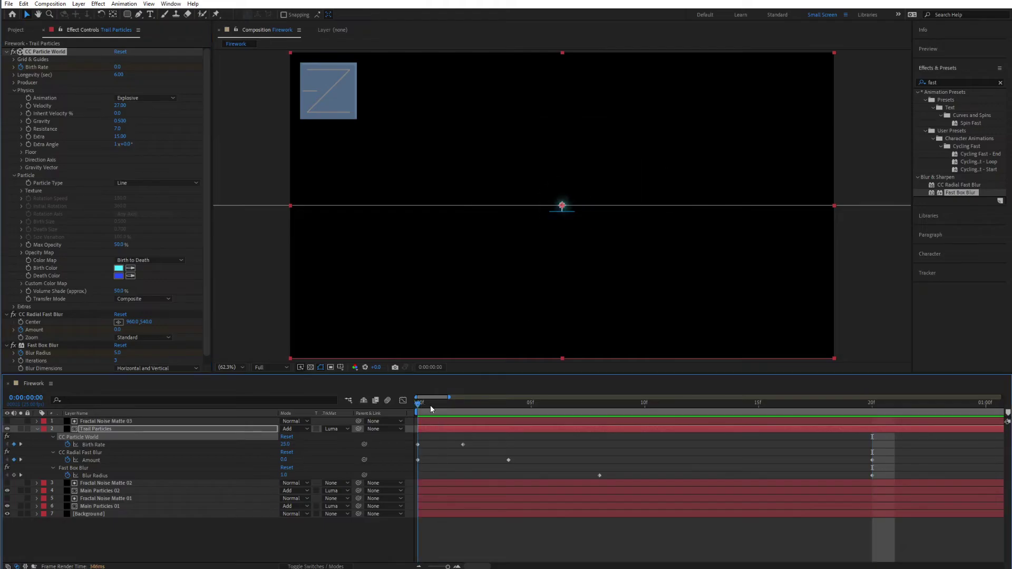
mouse_move(431, 406)
left_mouse_down()
mouse_move(481, 415)
mouse_move(415, 413)
left_mouse_up()
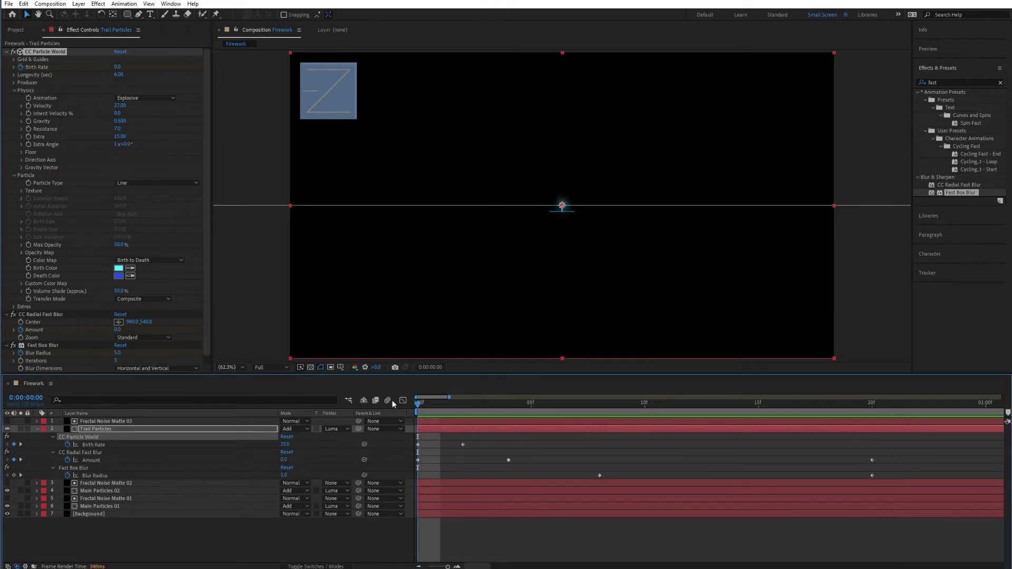
left_click(118, 67)
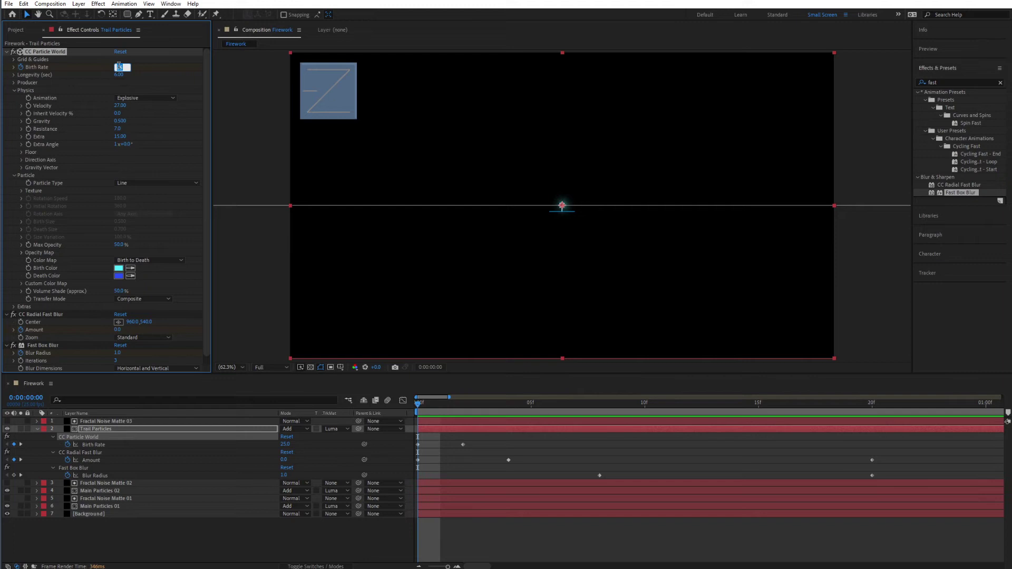
type("10")
key("Return")
key("space")
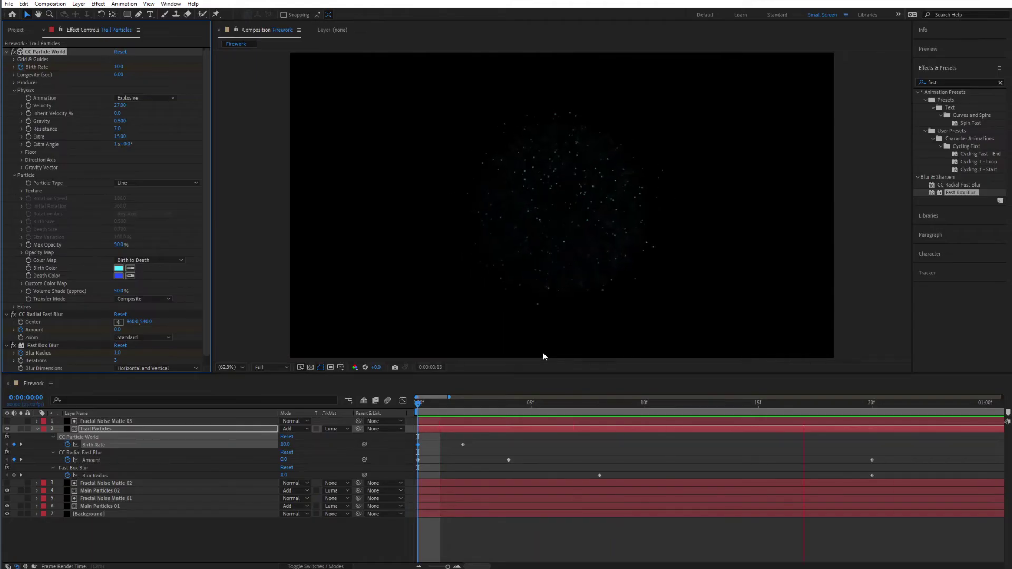
key("space")
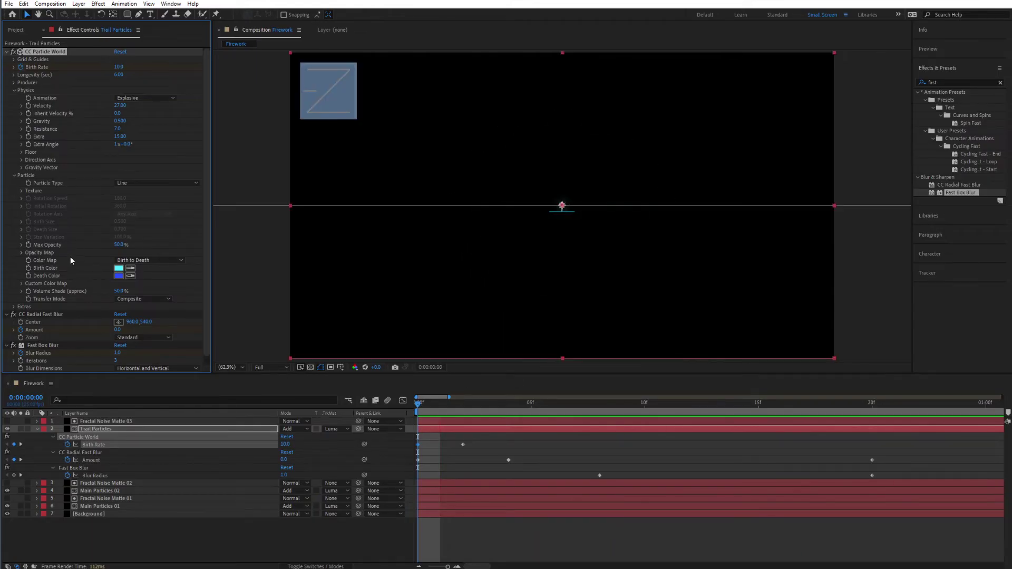
Step: Find the Turbulent Displace effect and apply it to Trail Particles below Fast Box Blur
scroll(70, 256, "down", 1)
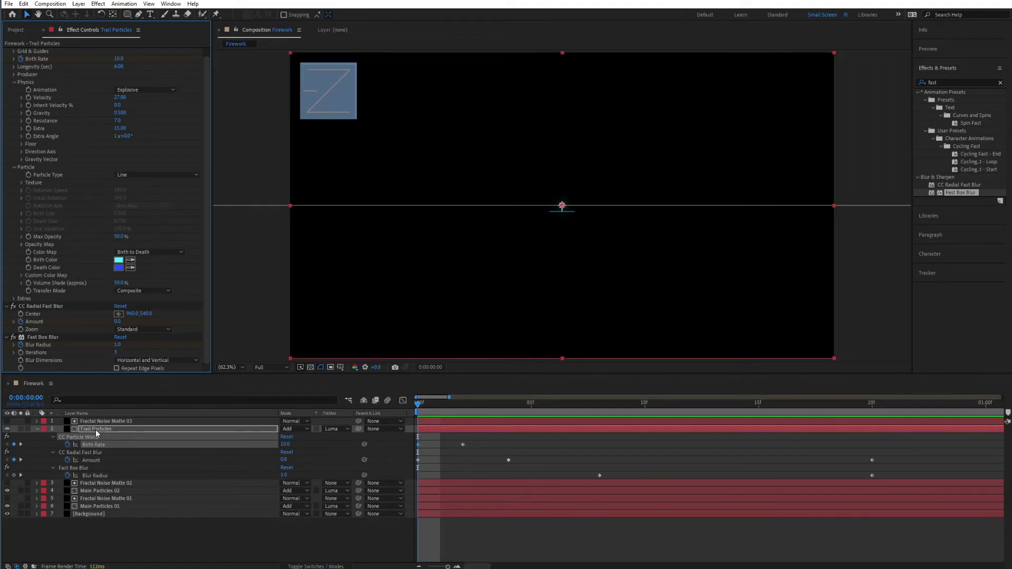
left_click(933, 82)
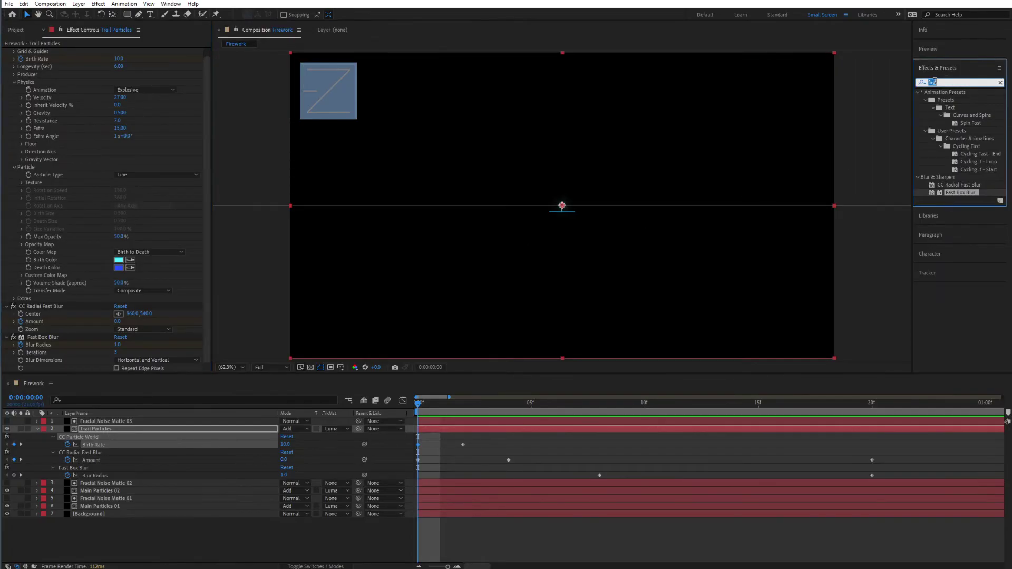
type("turb")
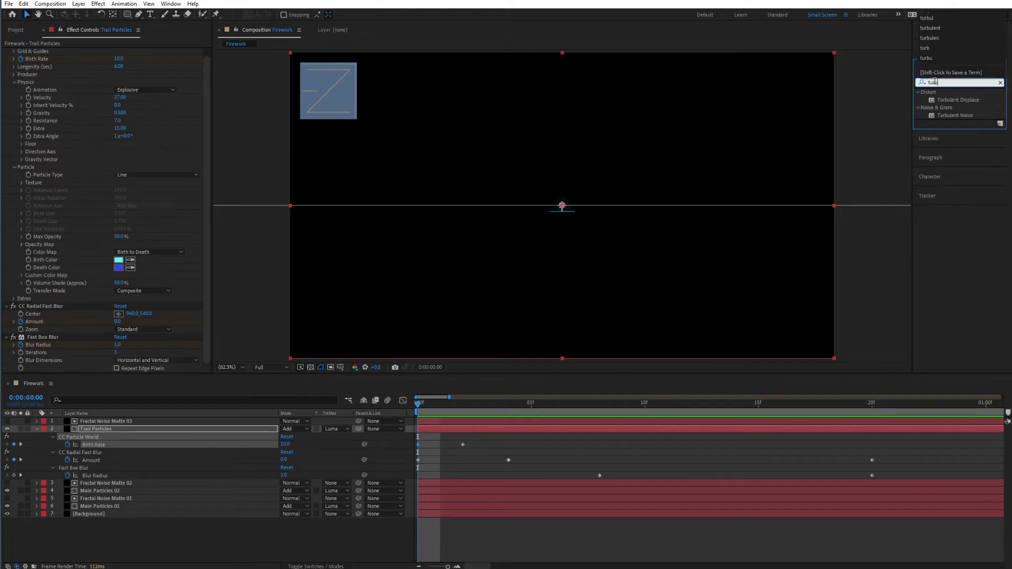
left_click_drag(958, 100, 87, 369)
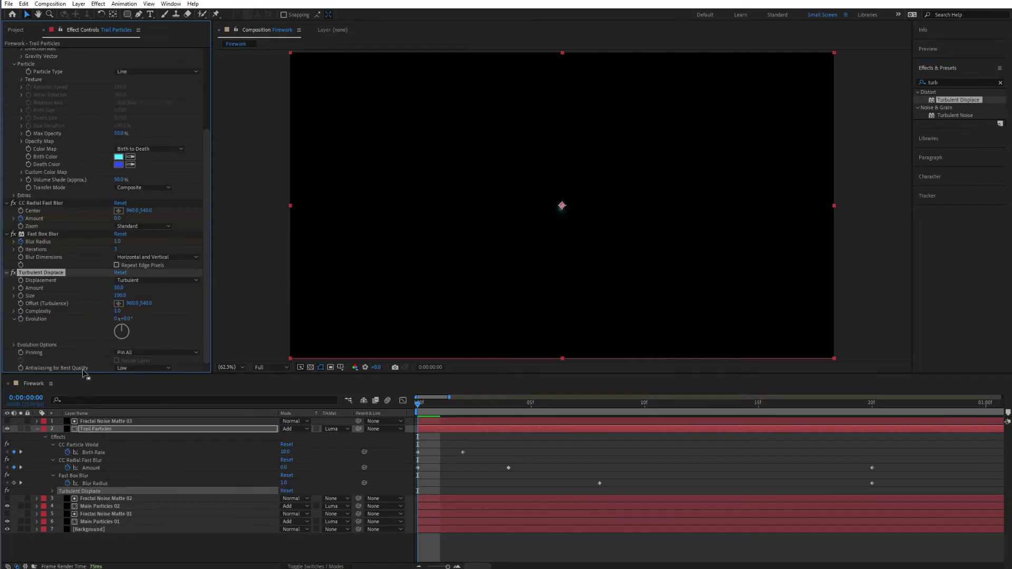
Step: On frame 5, set the Turbulent Displace Amount to 20 and Size to 10, and preview the trails
left_click(449, 411)
left_click_drag(449, 411, 526, 409)
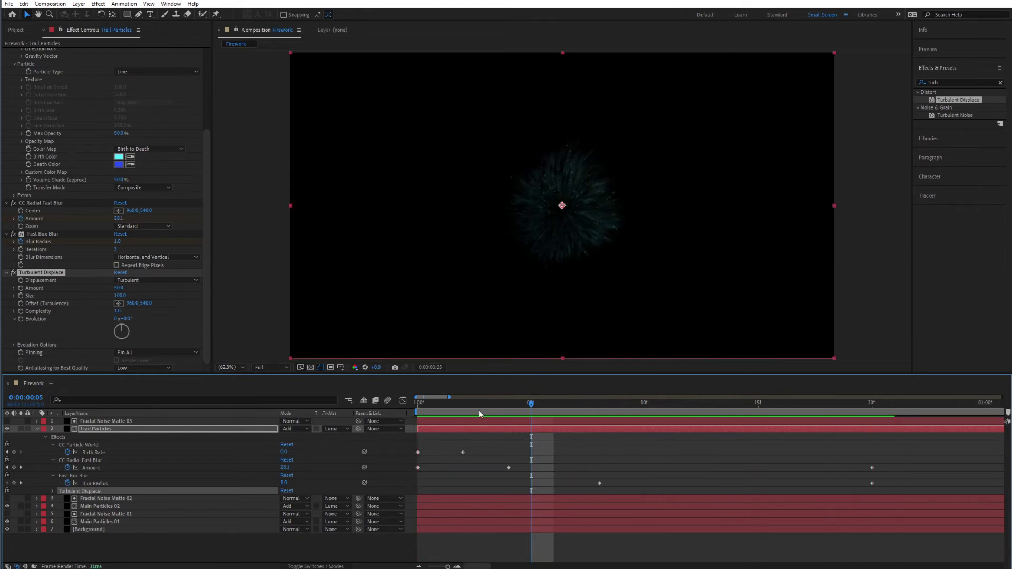
left_click(119, 287)
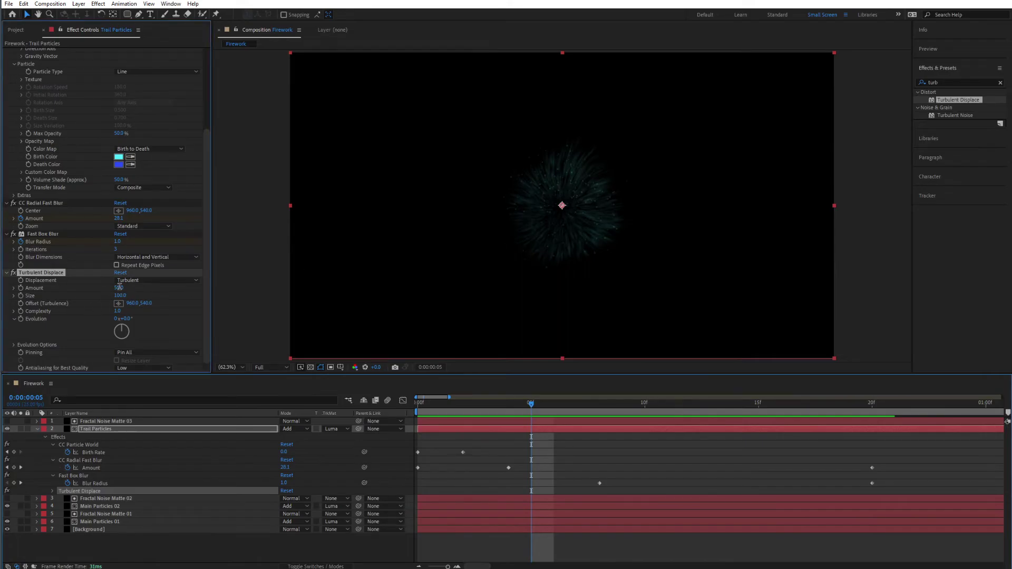
type("20")
key("Return")
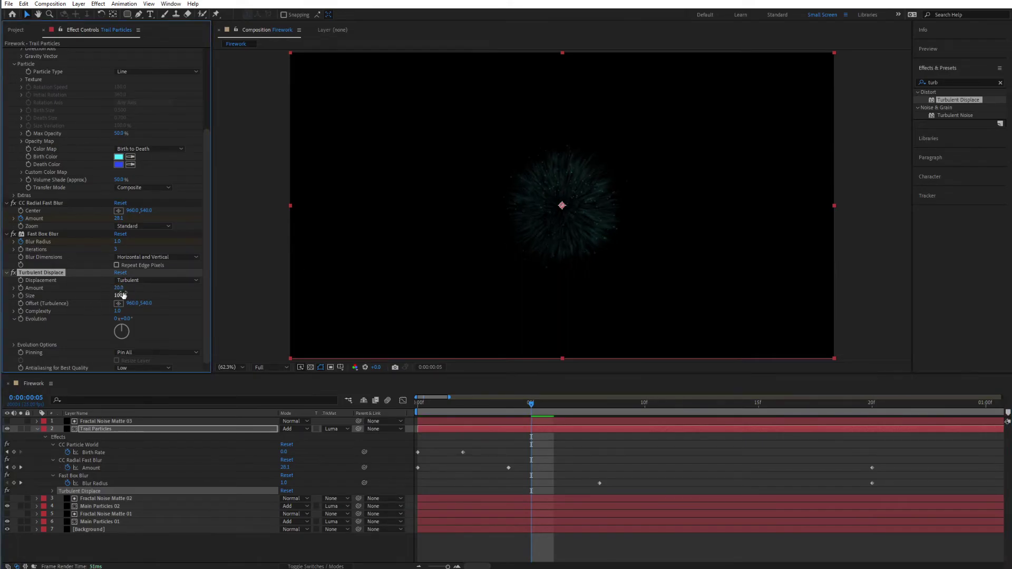
key("space")
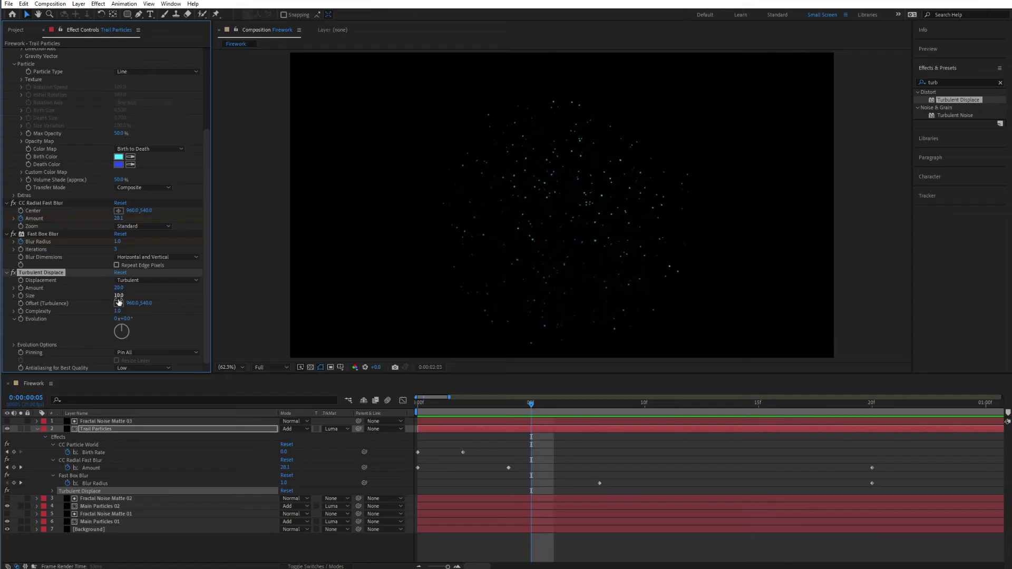
Step: Collapse the Trail Particles properties in the timeline and preview the displaced trails
left_click(36, 432)
left_click(36, 430)
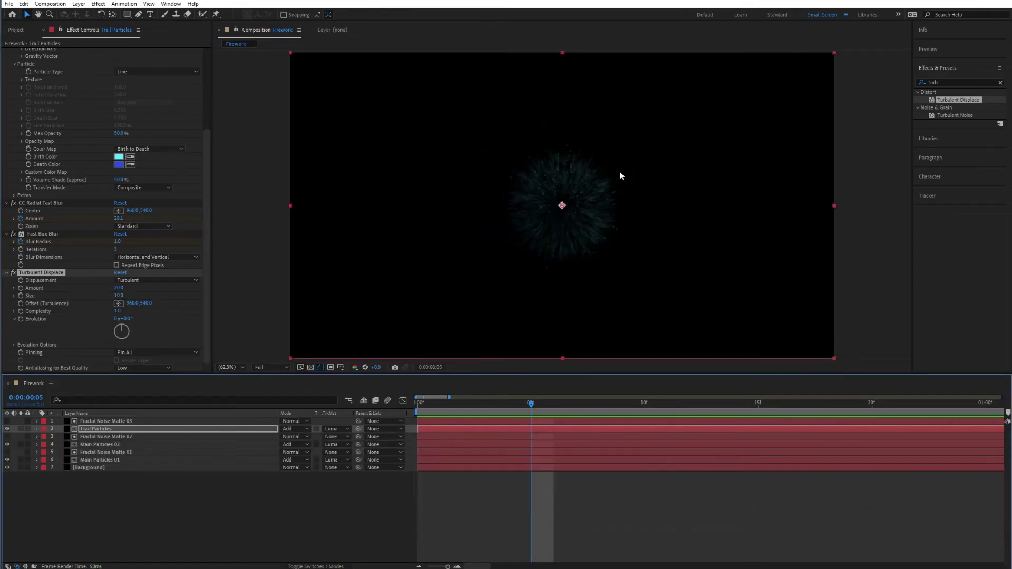
key("space")
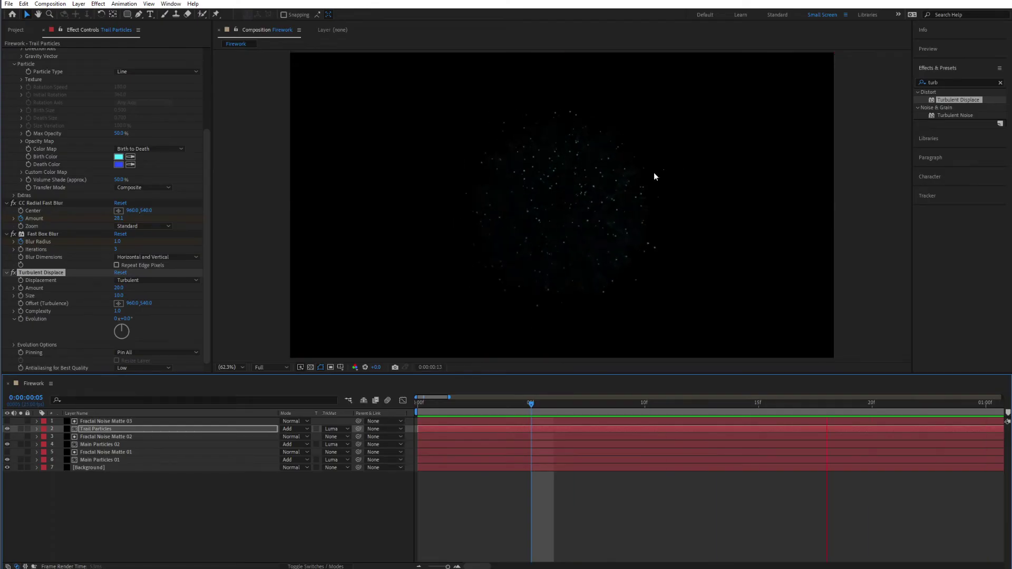
key("space")
Step: Go to frame 1 and reveal the CC Particle World Producer settings of Trail Particles, collapsing Physics and Particle
left_click(433, 407)
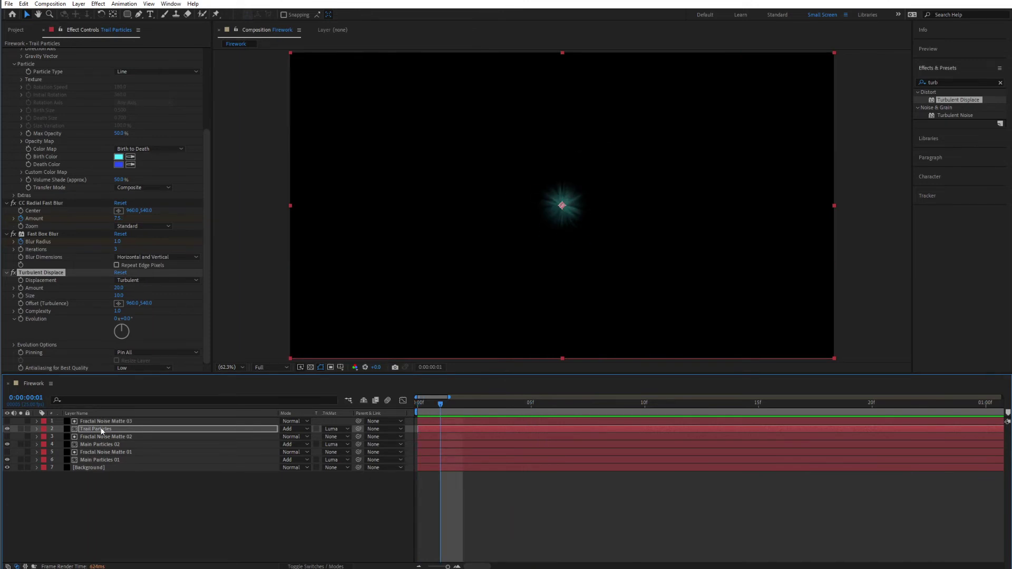
left_click(422, 427)
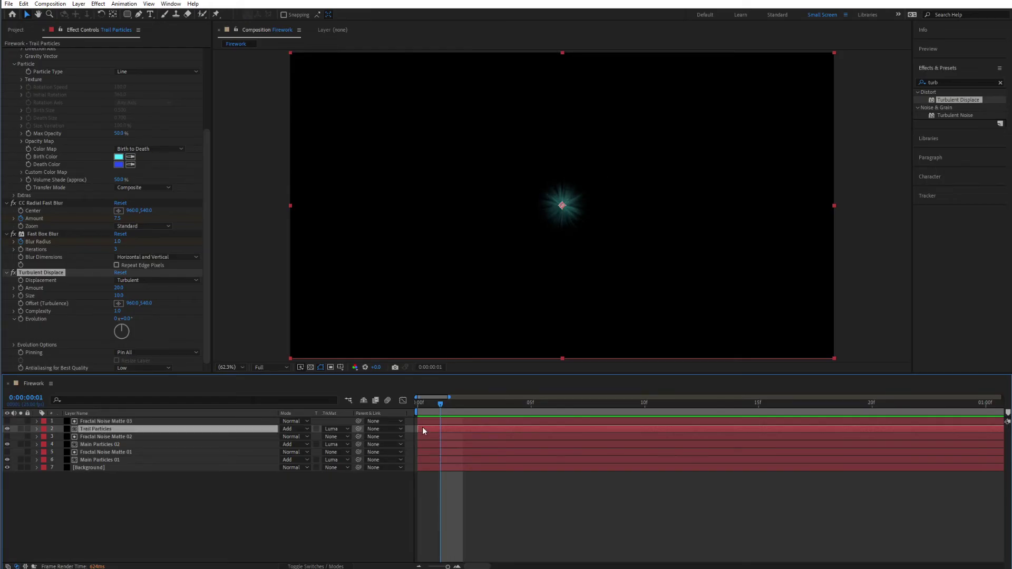
scroll(68, 121, "up", 5)
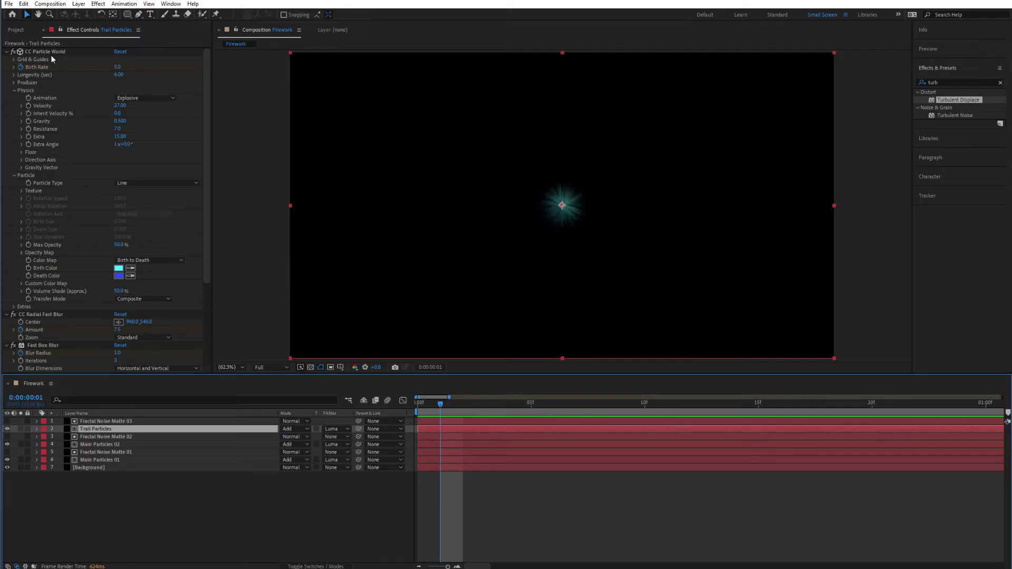
left_click(14, 91)
left_click(15, 83)
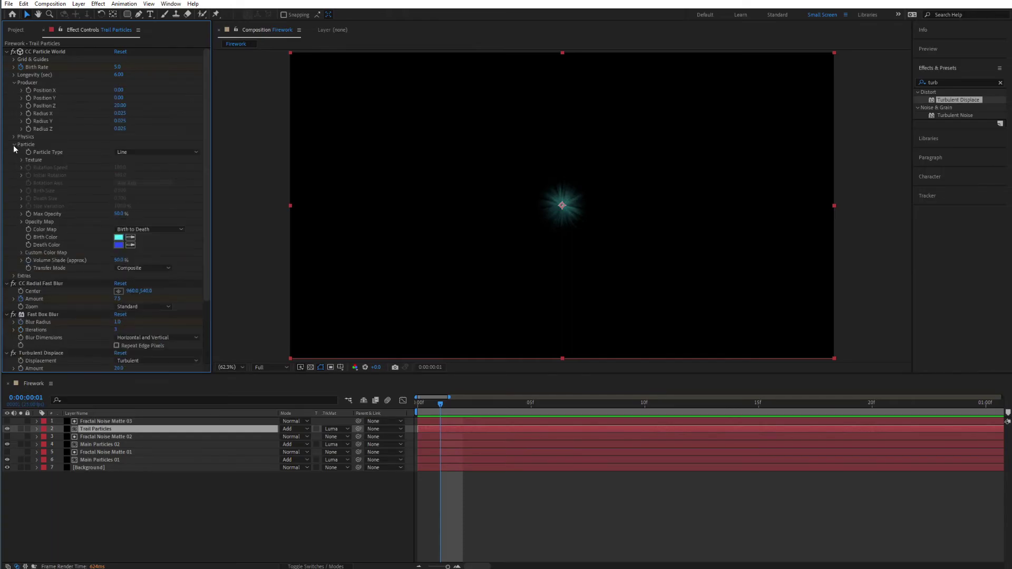
left_click(14, 144)
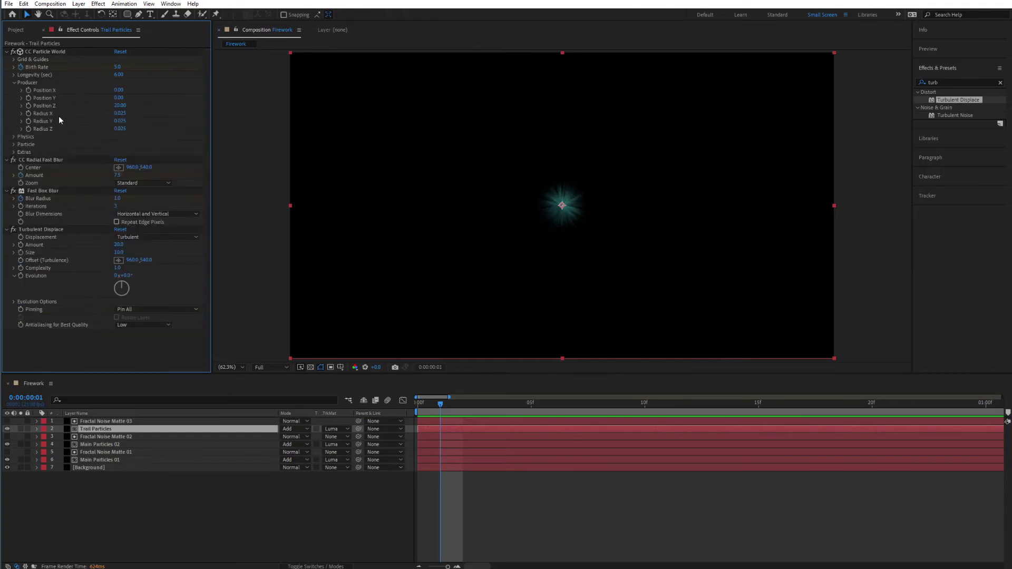
Step: Set the Producer Radius X, Radius Y and Radius Z of Trail Particles to 0.1 and preview the animation
left_click(120, 113)
type("0.1")
key("Return")
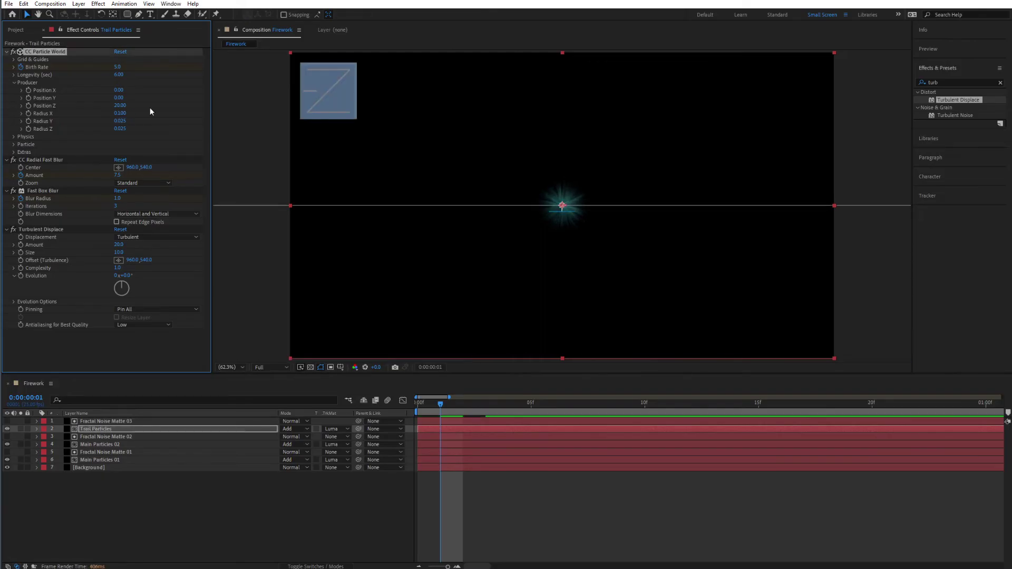
left_click(121, 121)
type("0.1")
key("Return")
left_click(121, 130)
type("0.1")
key("Return")
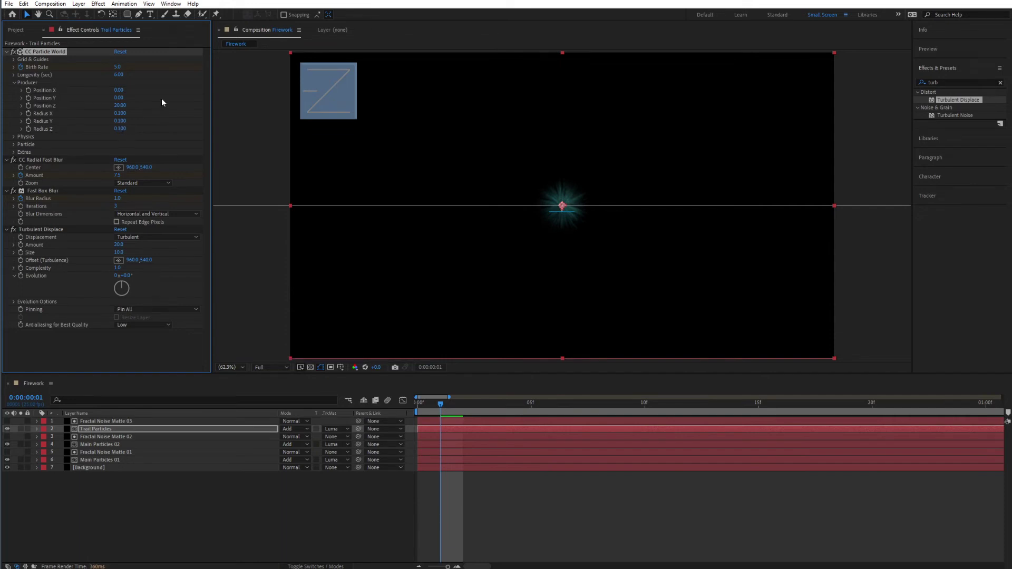
key("space")
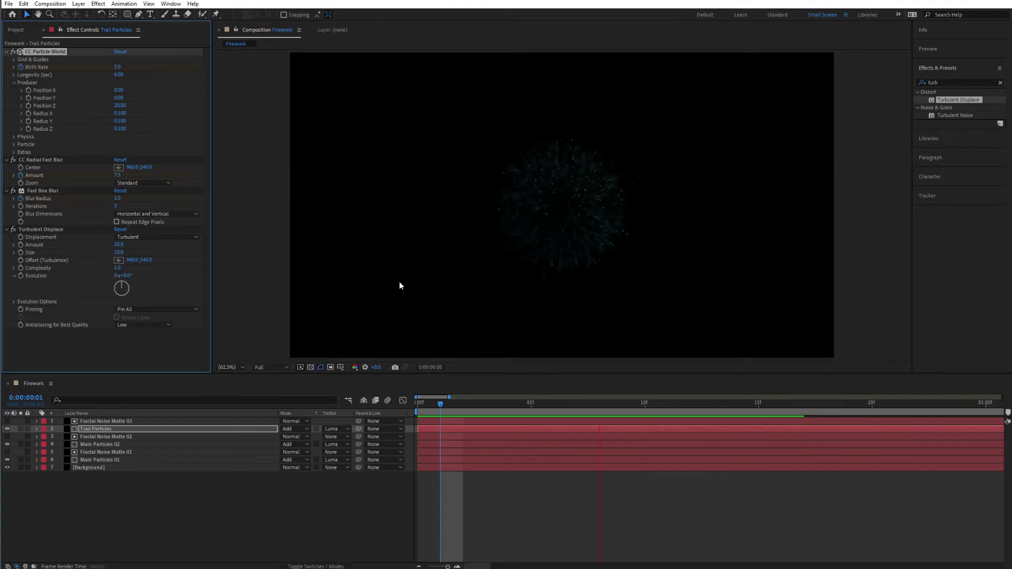
key("space")
Step: Start keyframing the Opacity of Trail Particles on frame 1 and add a second Opacity keyframe on frame 22
mouse_move(430, 414)
left_mouse_down()
mouse_move(418, 412)
mouse_move(442, 413)
left_mouse_up()
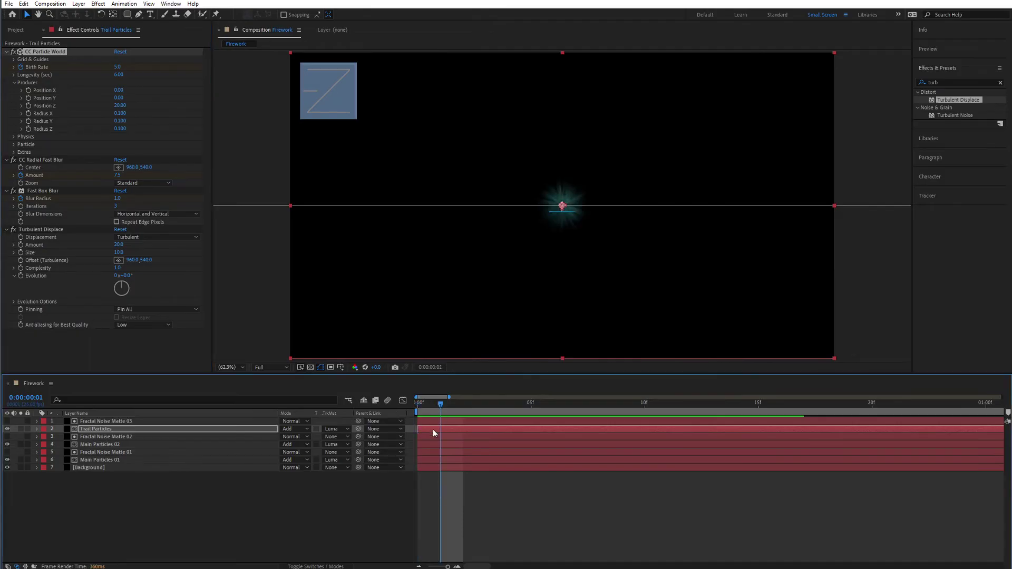
left_click(433, 430)
key("t")
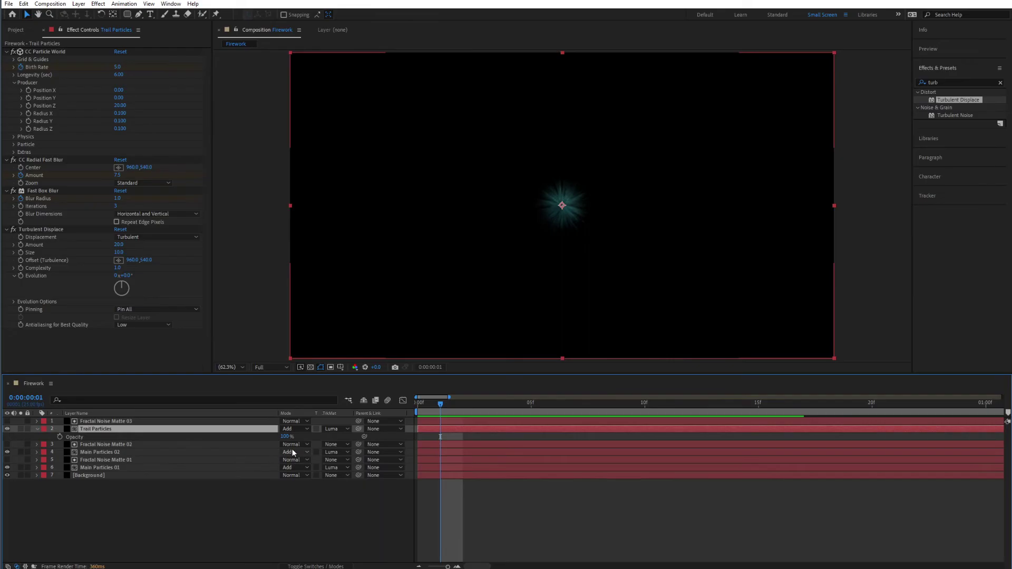
left_click(59, 437)
left_click(467, 411)
left_click_drag(481, 410, 921, 425)
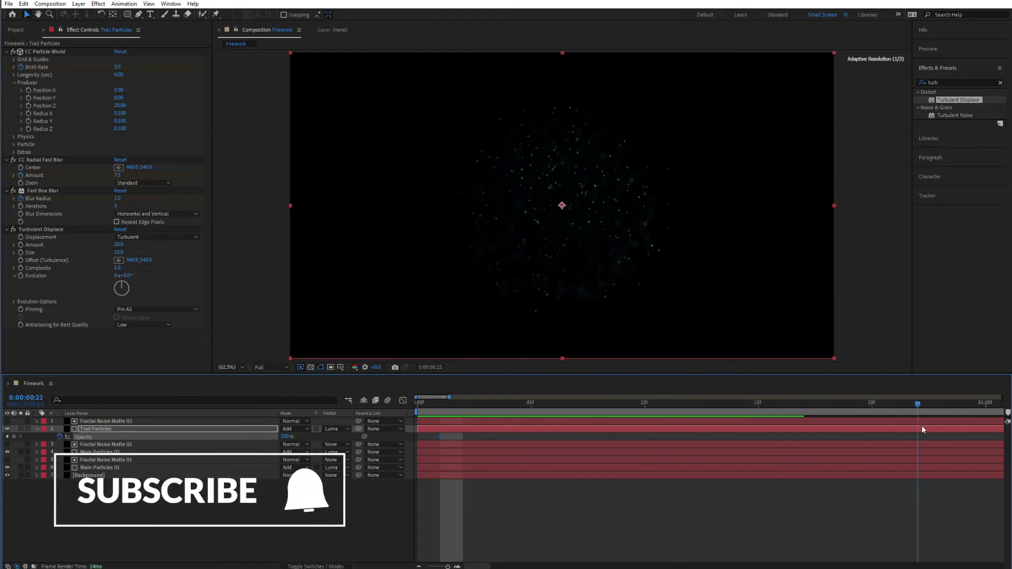
left_click(14, 437)
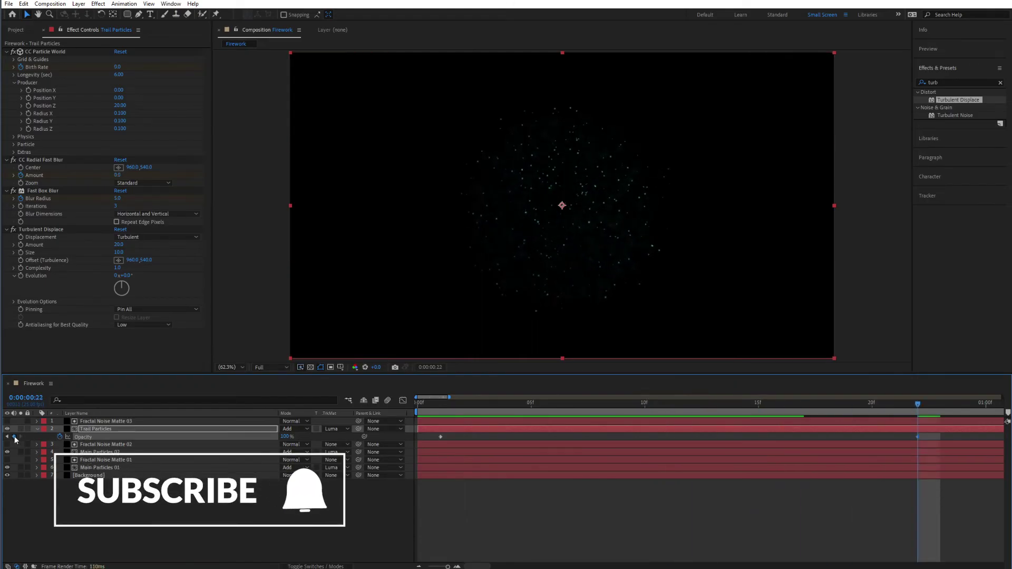
Step: Set the Trail Particles Opacity keyframes to 80% on frame 22 and 50% on frame 1, and preview the animation
left_click(285, 437)
type("80")
key("Return")
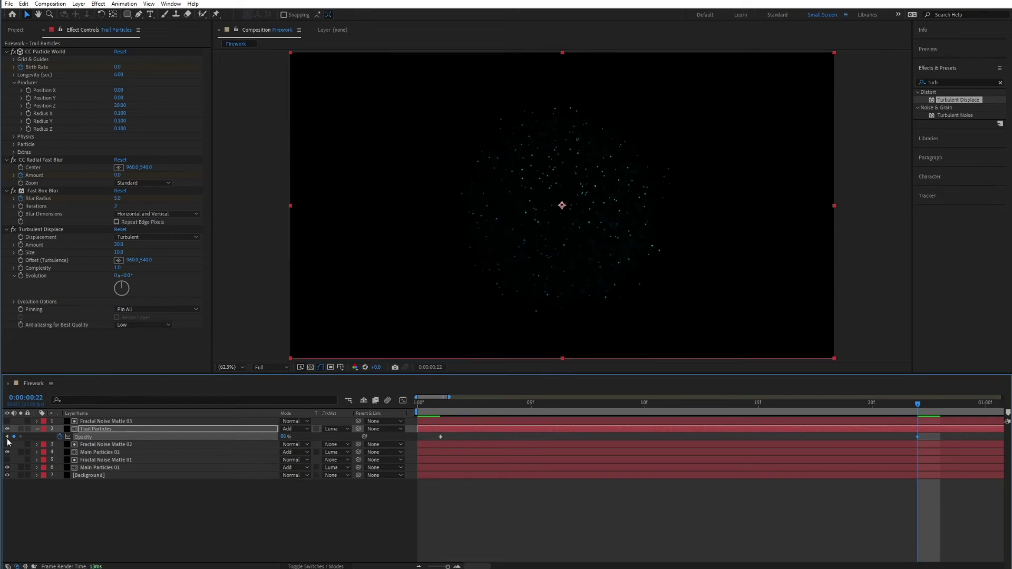
key("j")
left_click(288, 437)
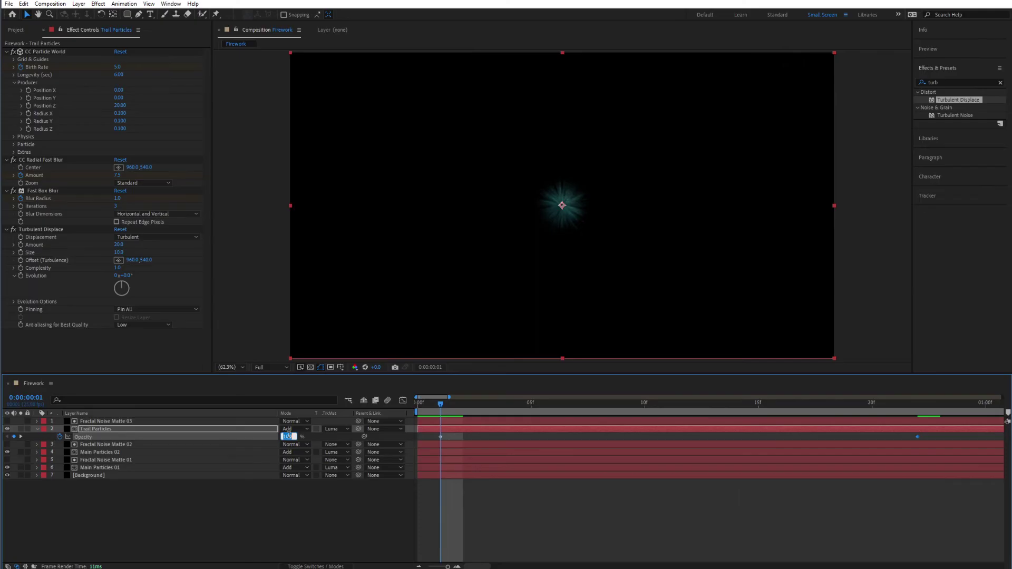
type("50")
key("Return")
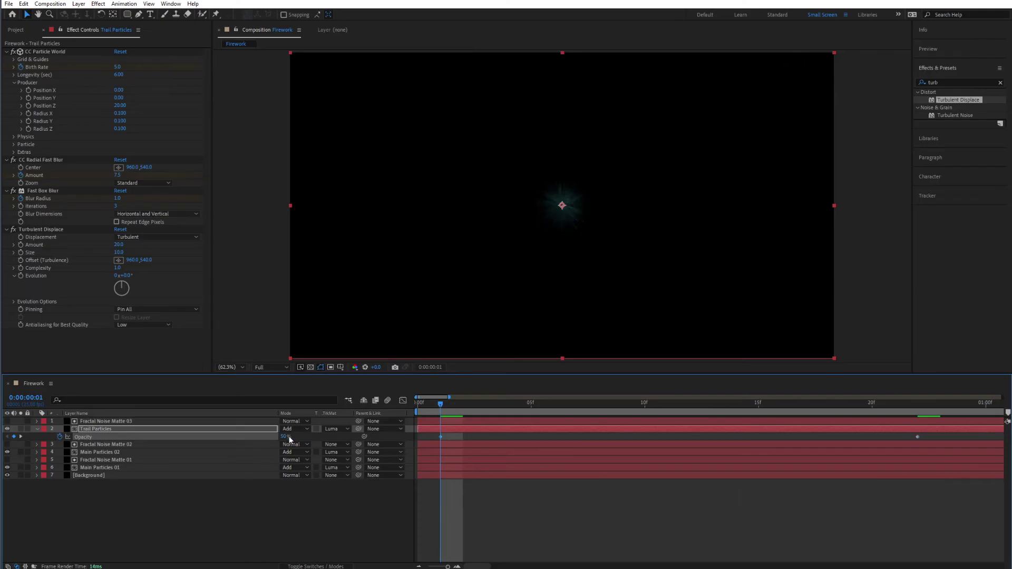
left_click(348, 518)
key("space")
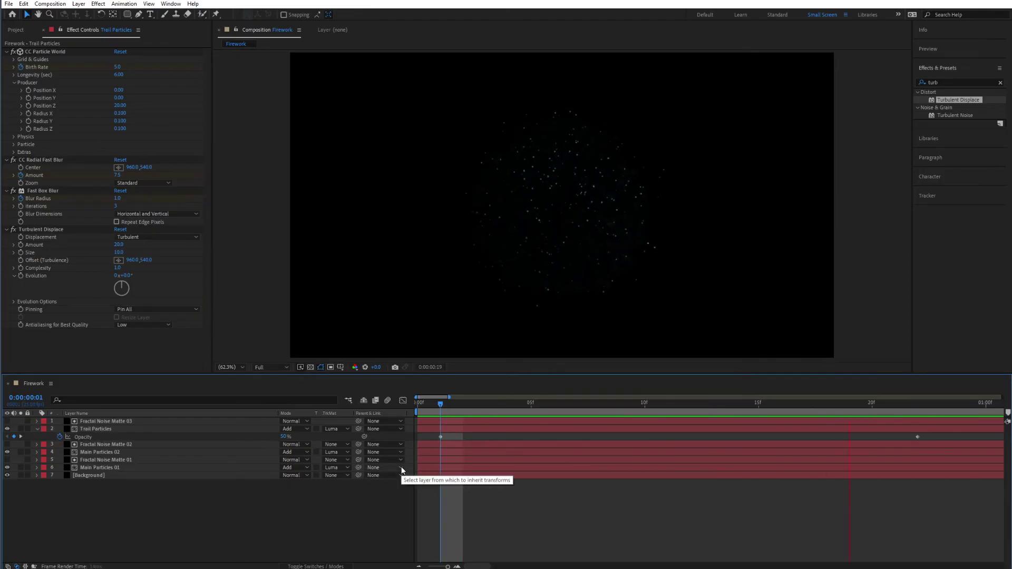
key("space")
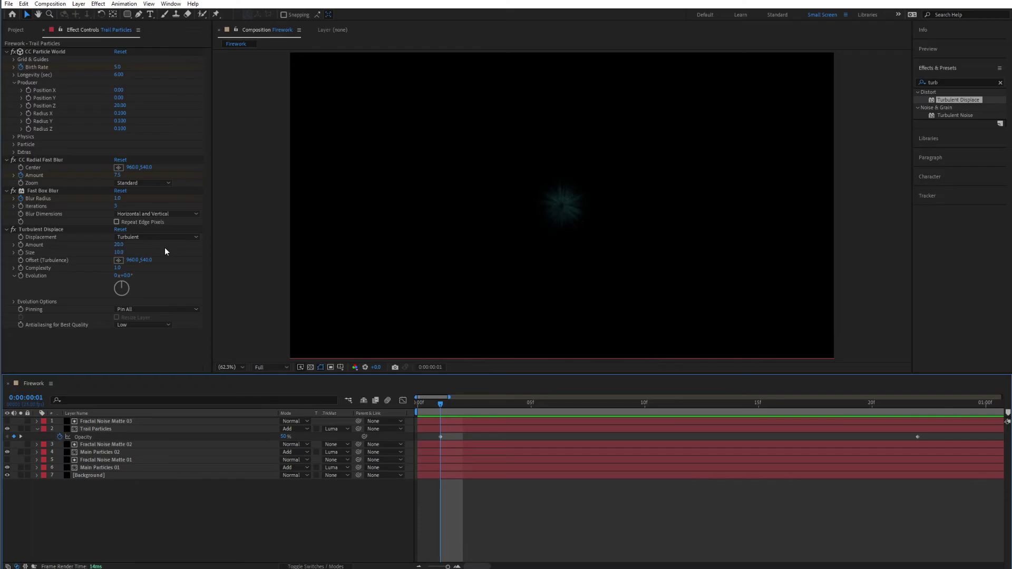
key("space")
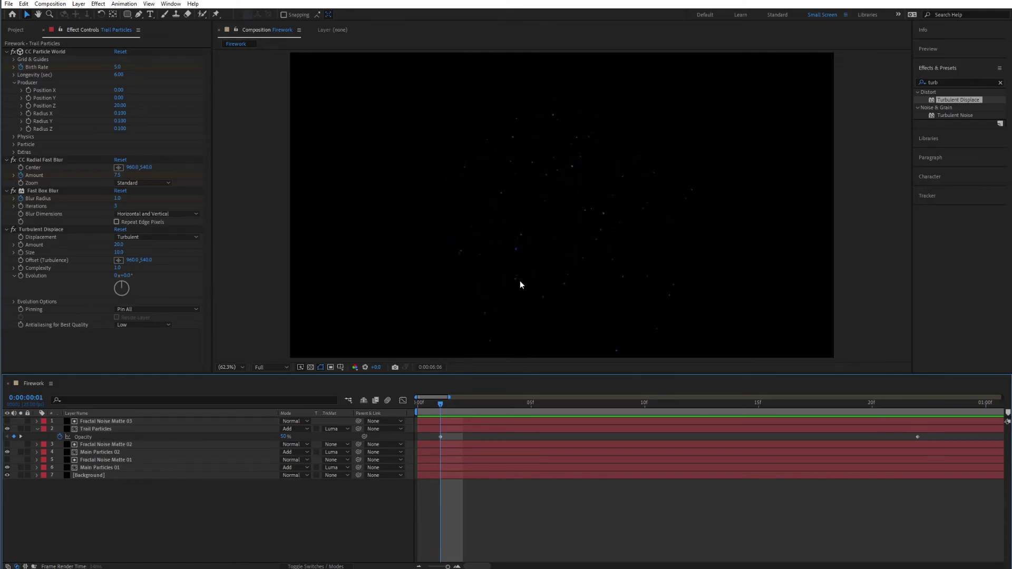
key("space")
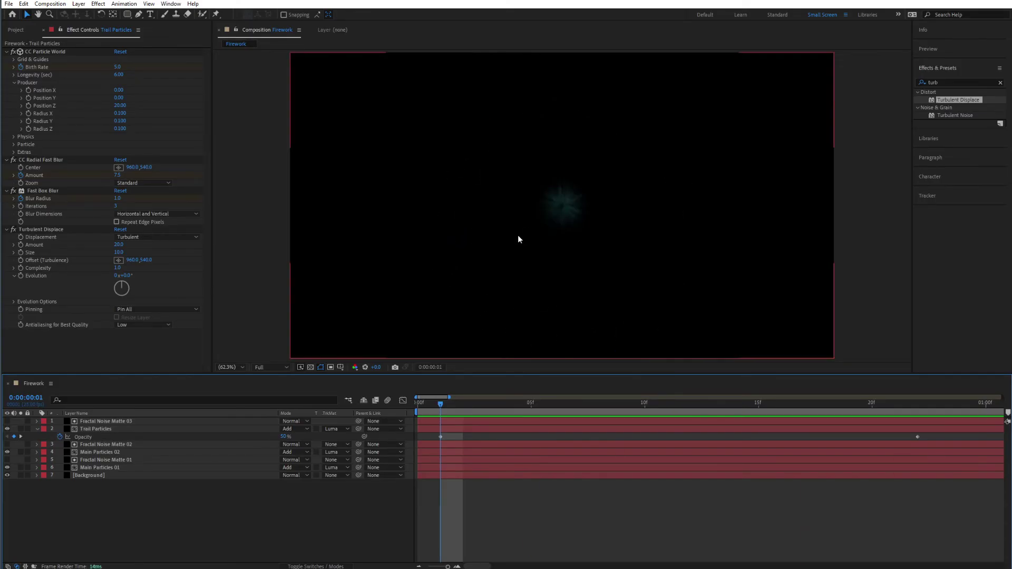
Step: Go to frame 15, collapse Trail Particles and apply the Gradient Ramp effect to the Background layer
left_click_drag(473, 403, 757, 403)
left_click(37, 429)
left_click(83, 466)
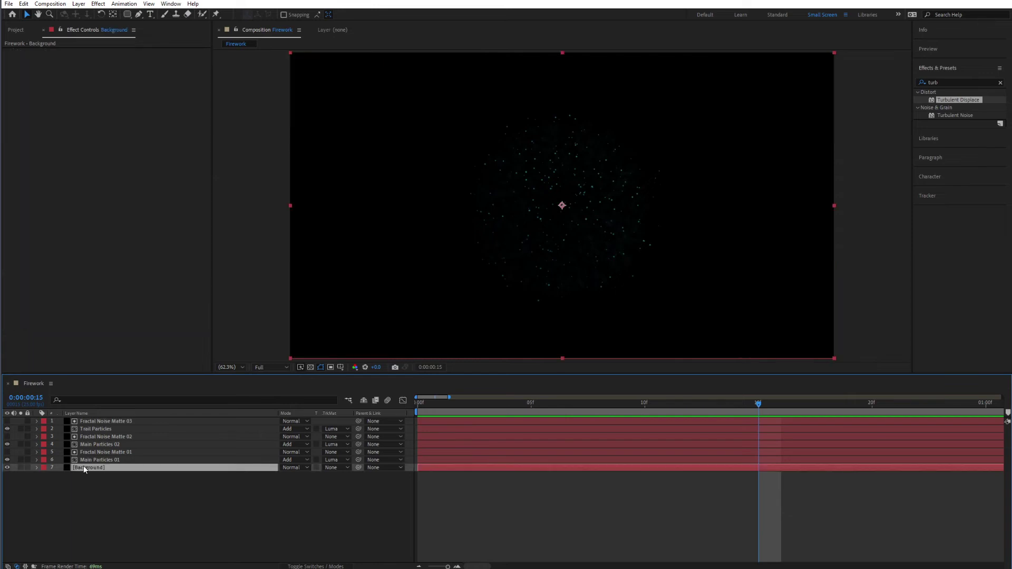
left_click(940, 82)
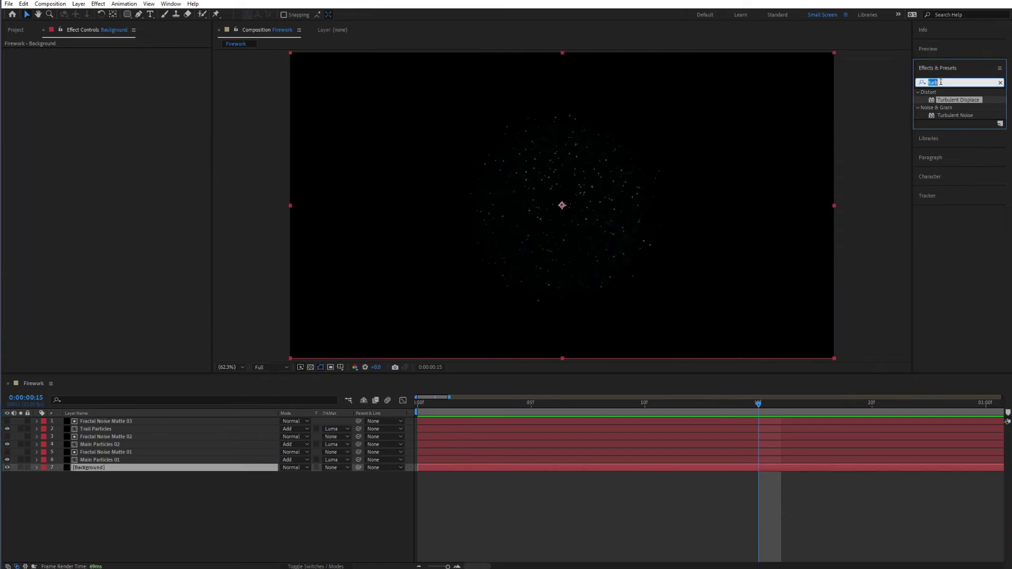
type("gradient")
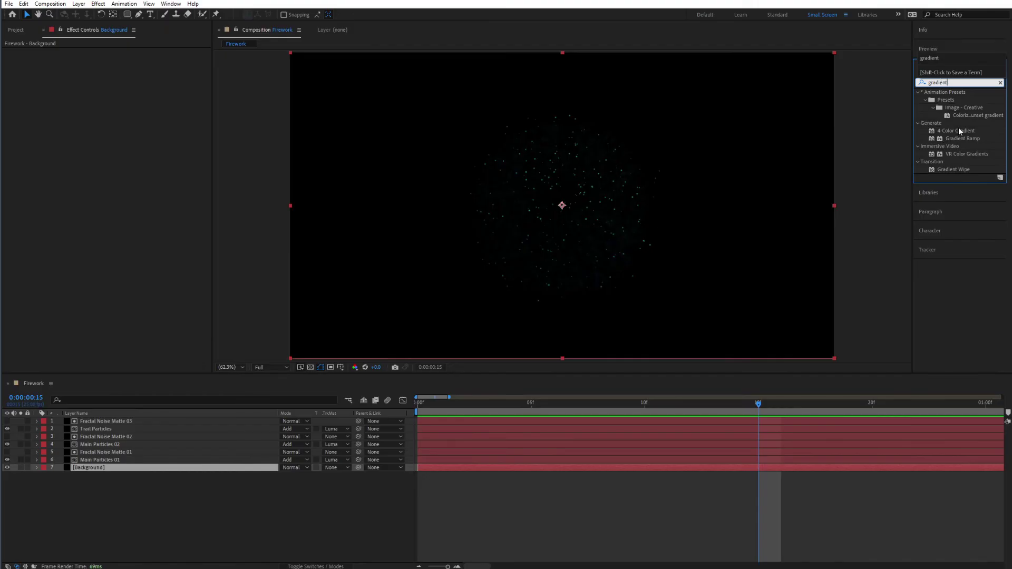
left_click_drag(956, 139, 105, 466)
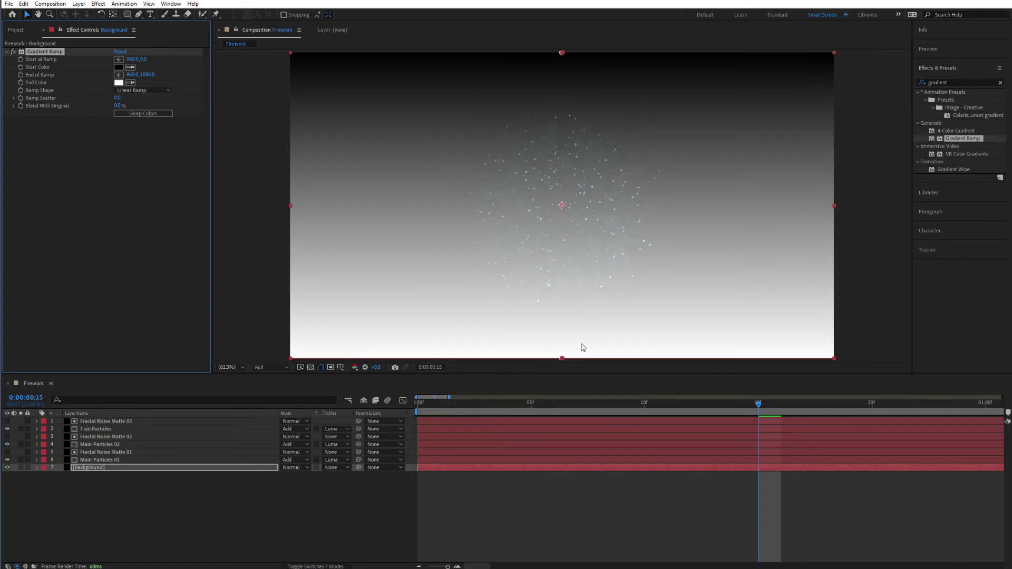
Step: Shift the End of Ramp point to about 982, 1072 and set the ramp's End Color to dark blue 050D12
mouse_move(561, 357)
left_mouse_down()
mouse_move(634, 295)
mouse_move(567, 358)
left_mouse_up()
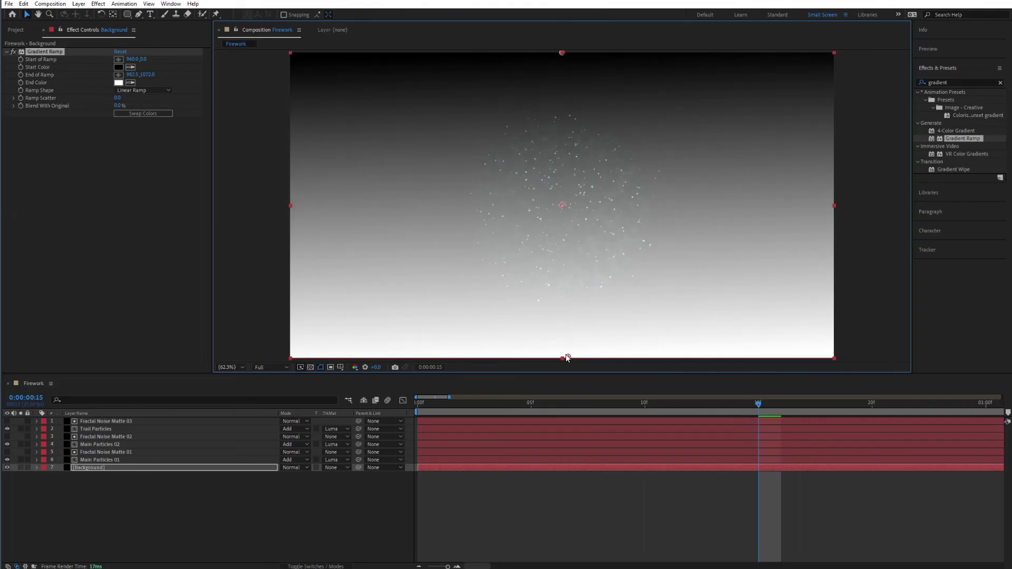
left_click(119, 82)
left_click(834, 104)
mouse_move(808, 135)
left_mouse_down()
mouse_move(804, 159)
mouse_move(792, 160)
left_mouse_up()
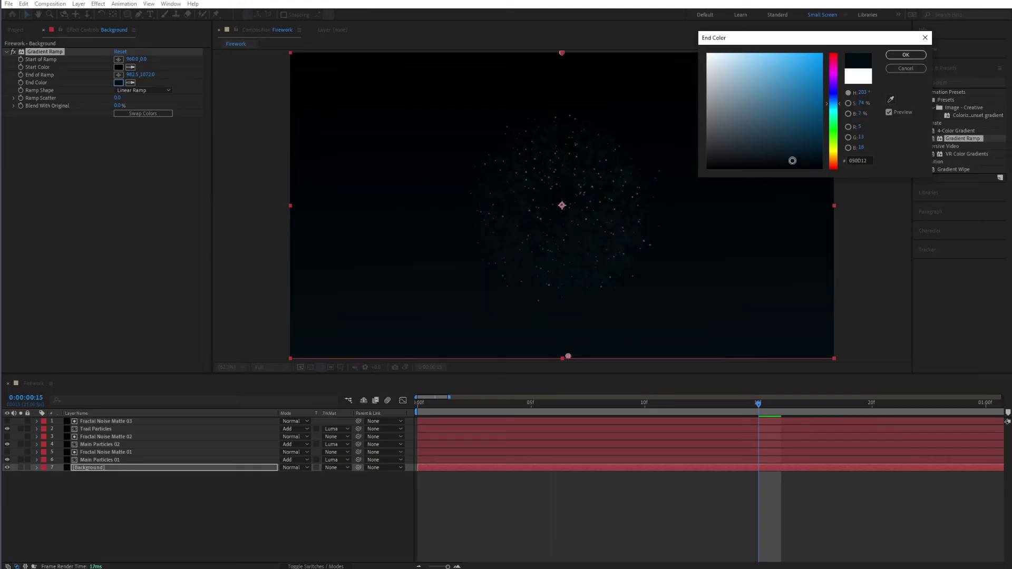
left_click(904, 55)
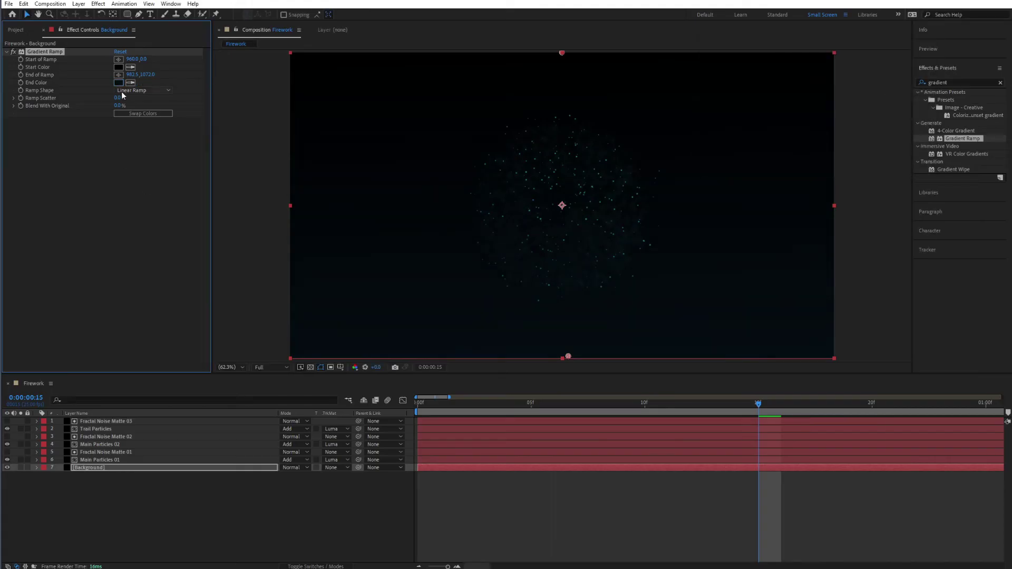
Step: Raise the Background gradient's Ramp Scatter to about 255 and preview the animation
left_click_drag(118, 101, 170, 92)
left_click_drag(503, 85, 984, 86)
left_click_drag(120, 99, 383, 98)
key("space")
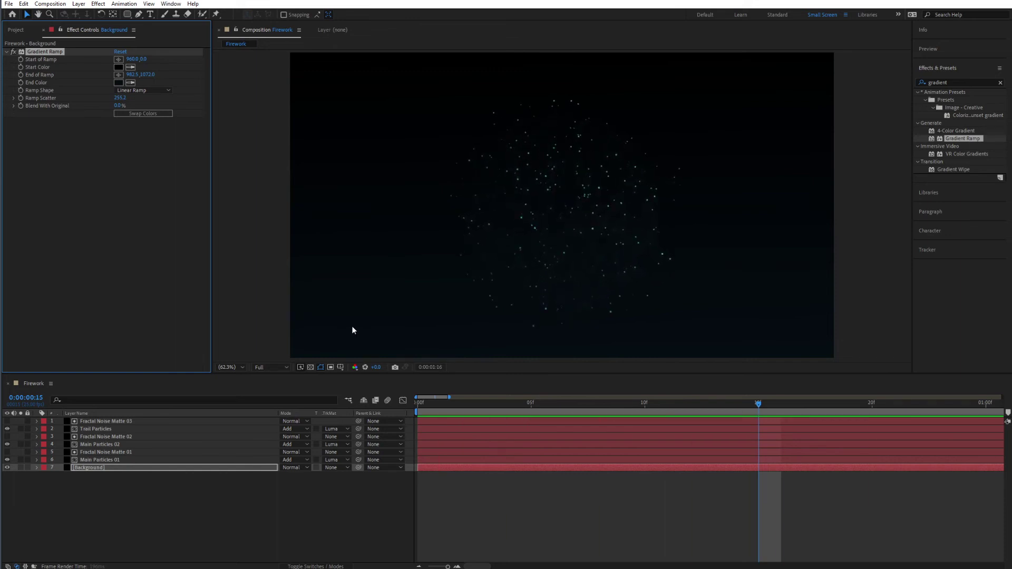
key("space")
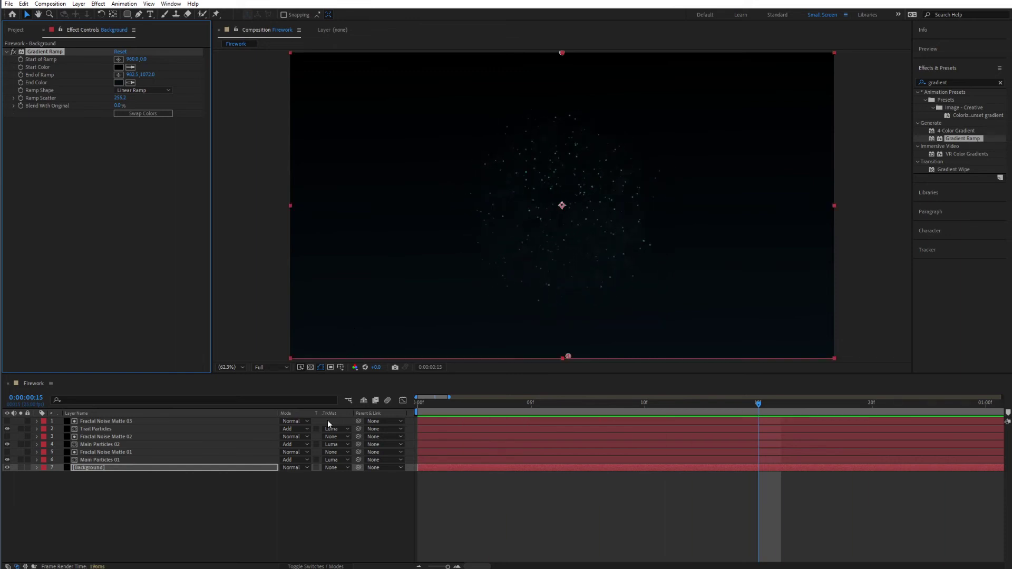
Step: Create an adjustment layer above all layers, name it Glow and set its blending mode to Add
right_click(155, 522)
mouse_move(178, 409)
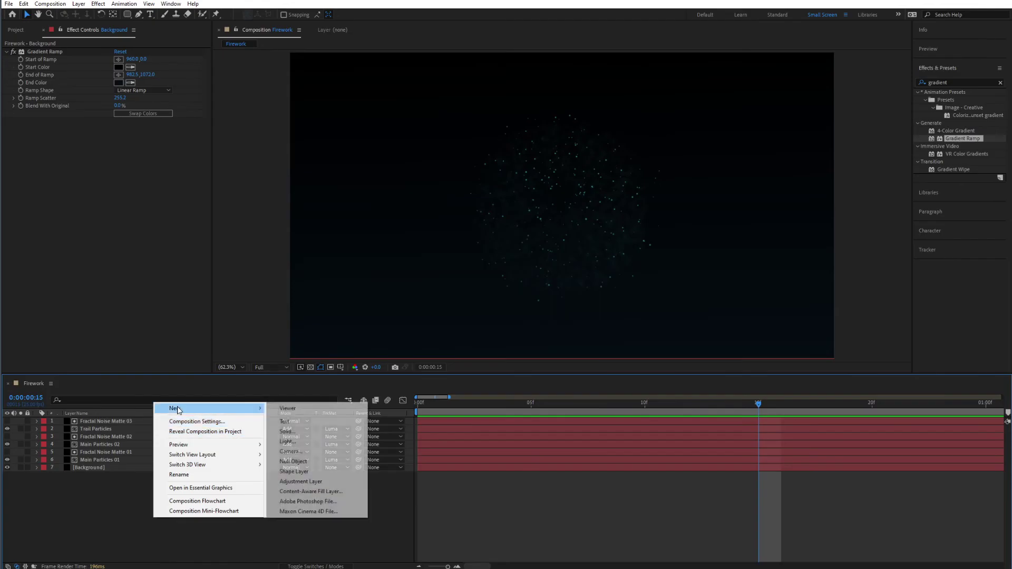
left_click(310, 486)
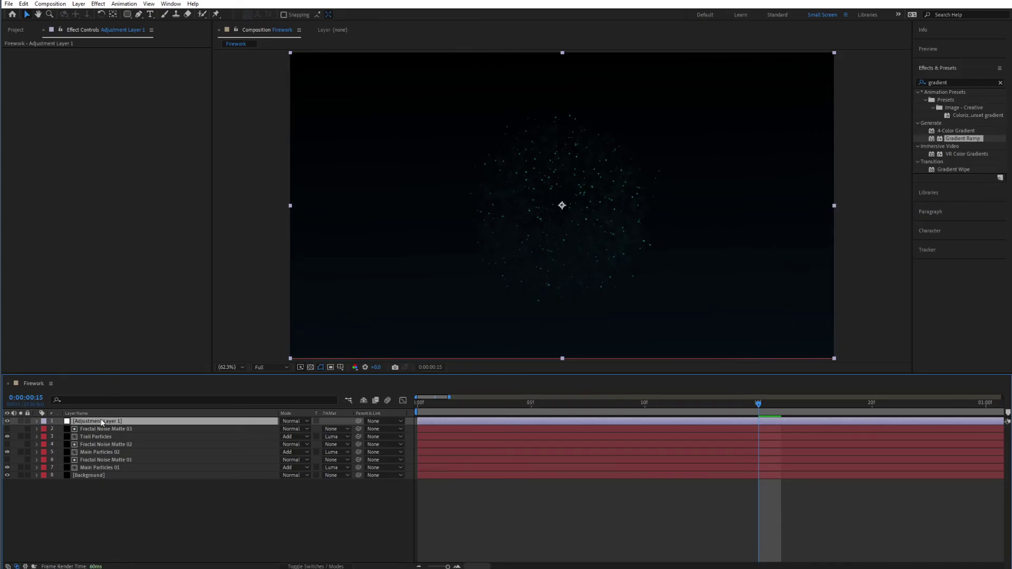
key("Return")
type("C")
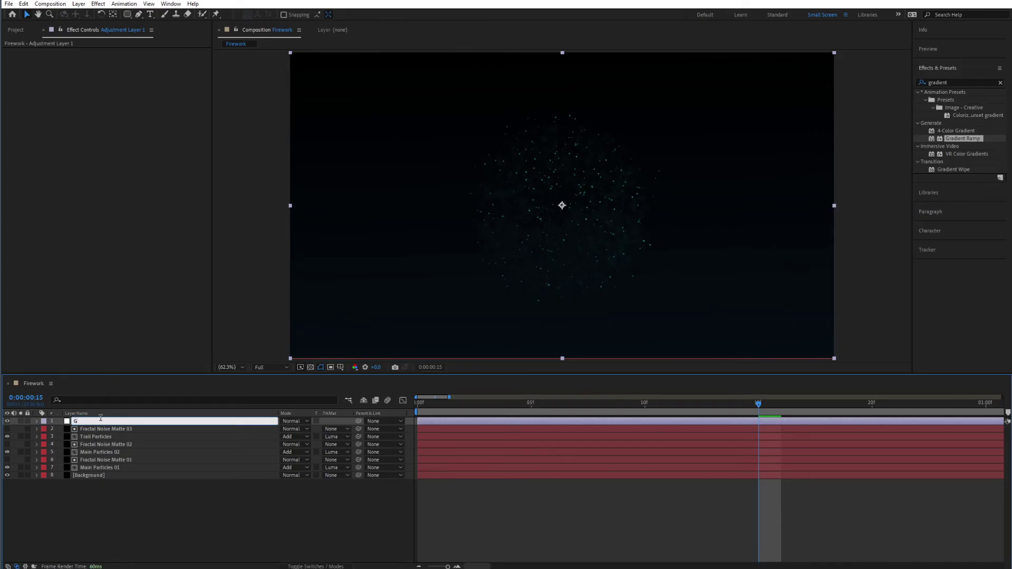
type("low")
key("Return")
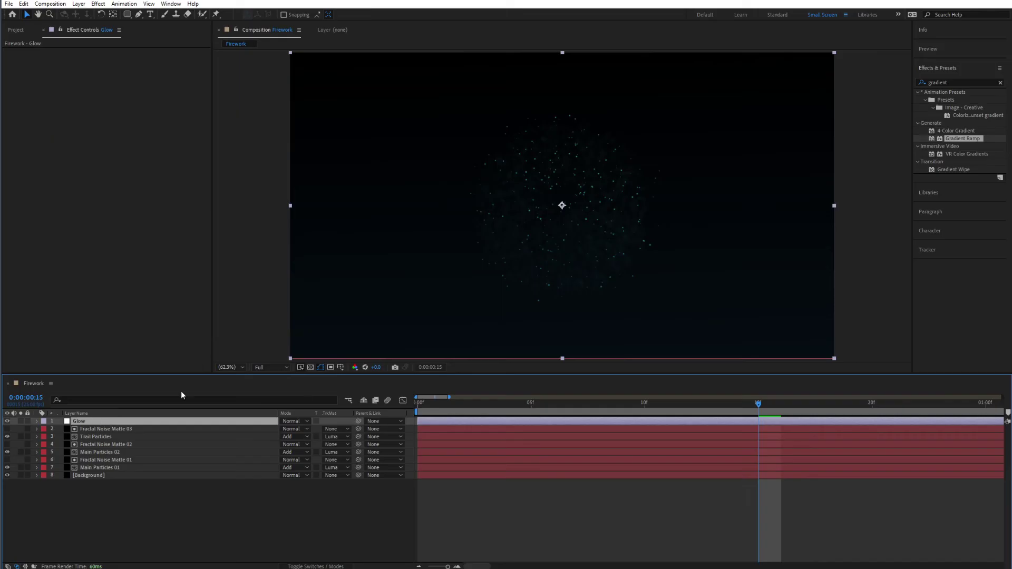
left_click(285, 421)
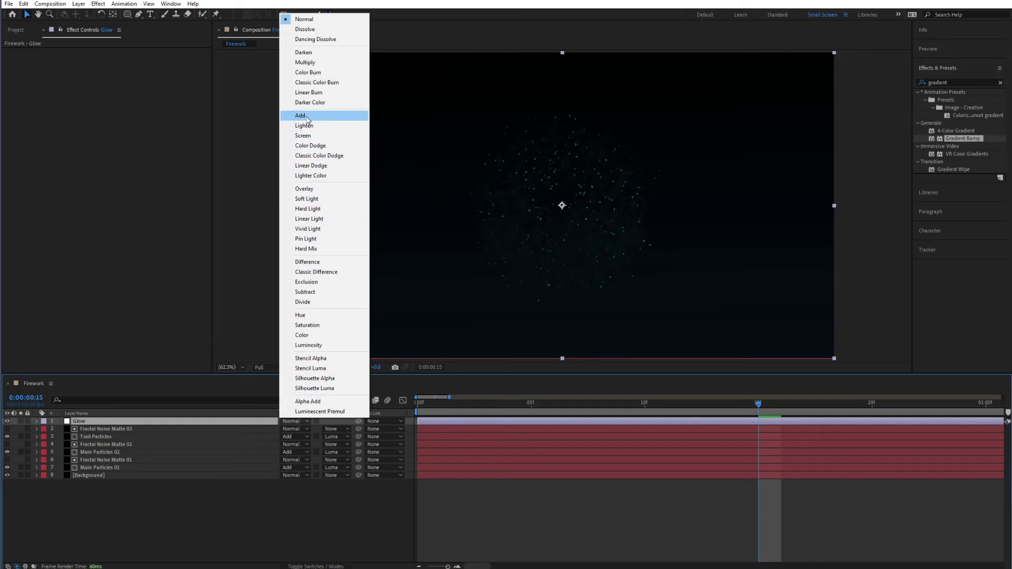
left_click(308, 116)
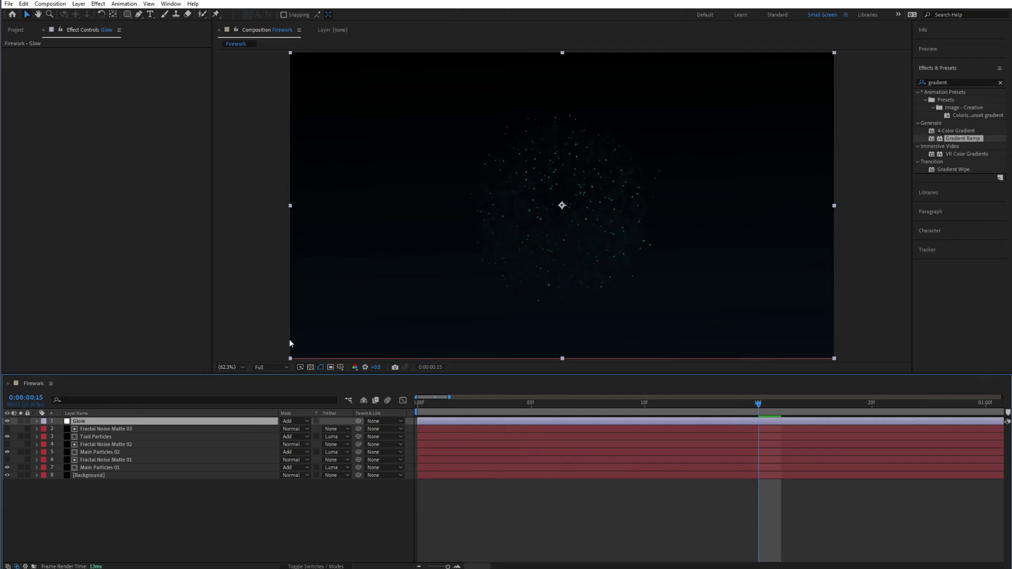
Step: Find the Glow effect and apply it to the Glow adjustment layer
left_click(938, 82)
type("glow")
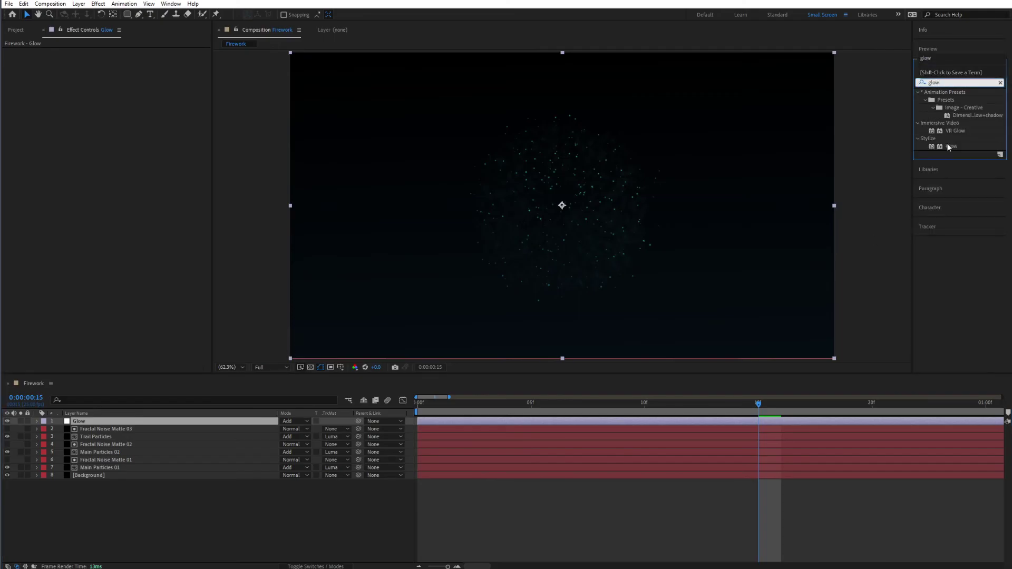
left_click_drag(951, 146, 119, 422)
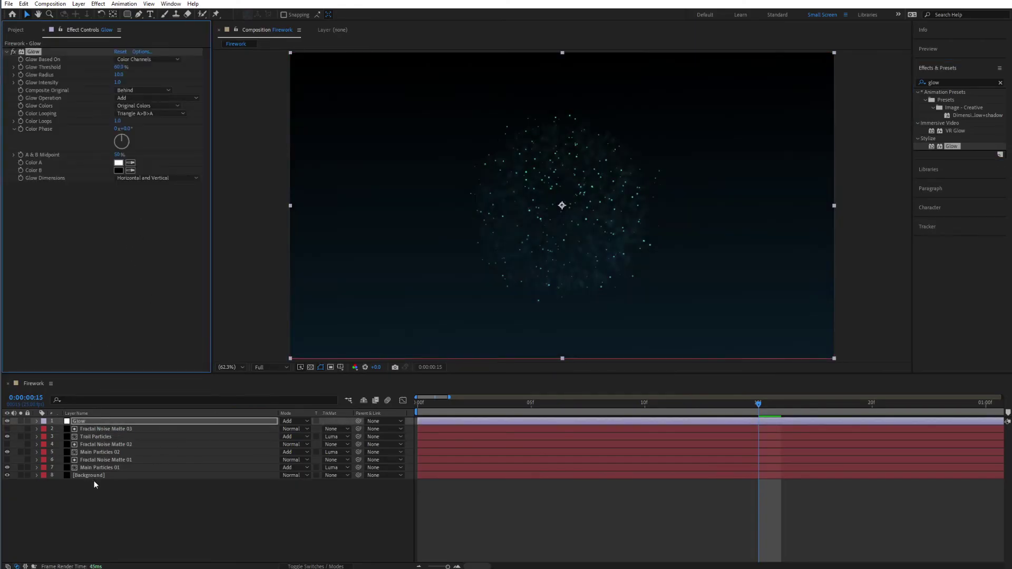
Step: Darken the Background gradient's End Color to 00070B
left_click(87, 475)
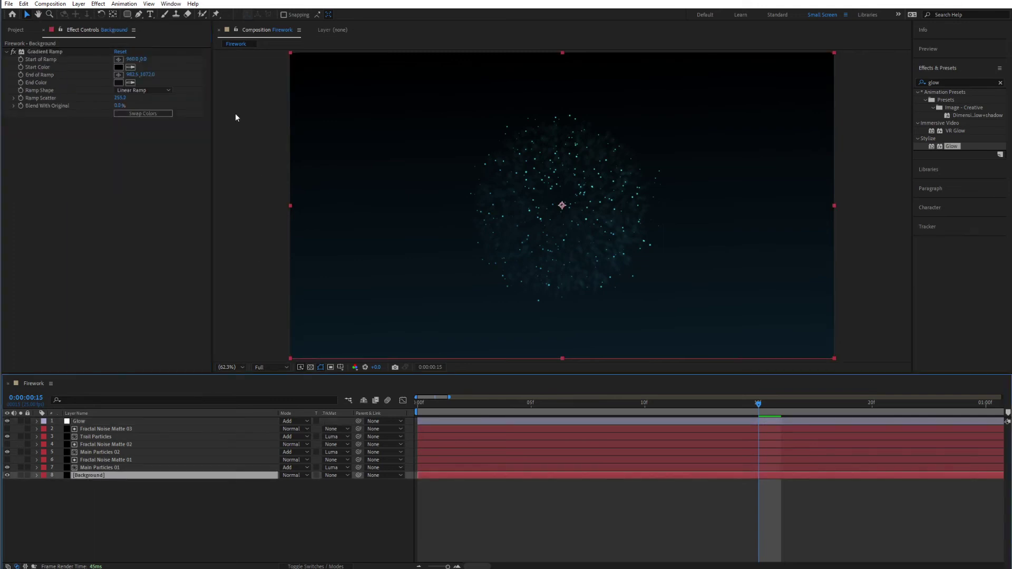
left_click(119, 83)
left_click_drag(803, 142, 824, 164)
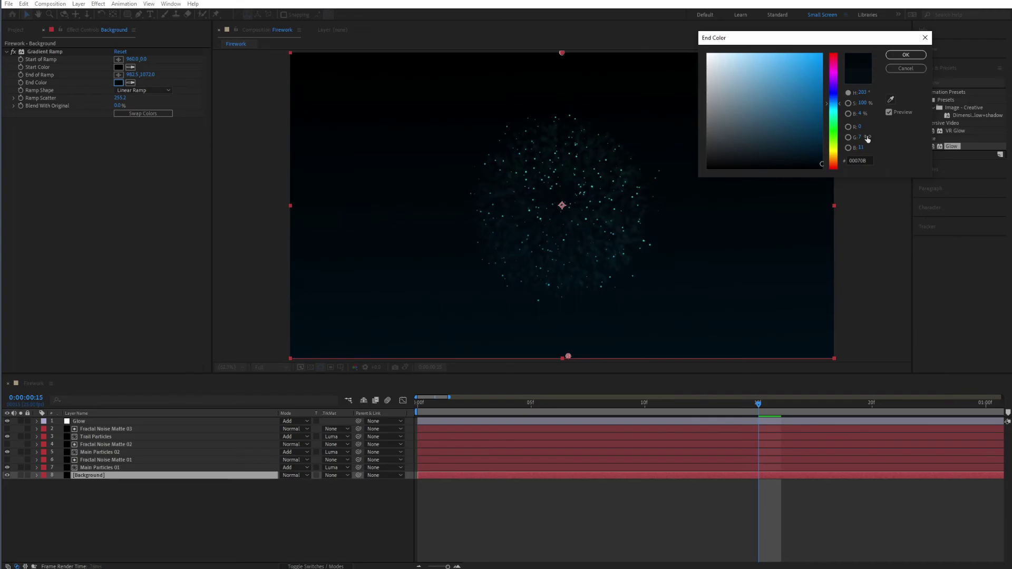
left_click(905, 55)
left_click(178, 559)
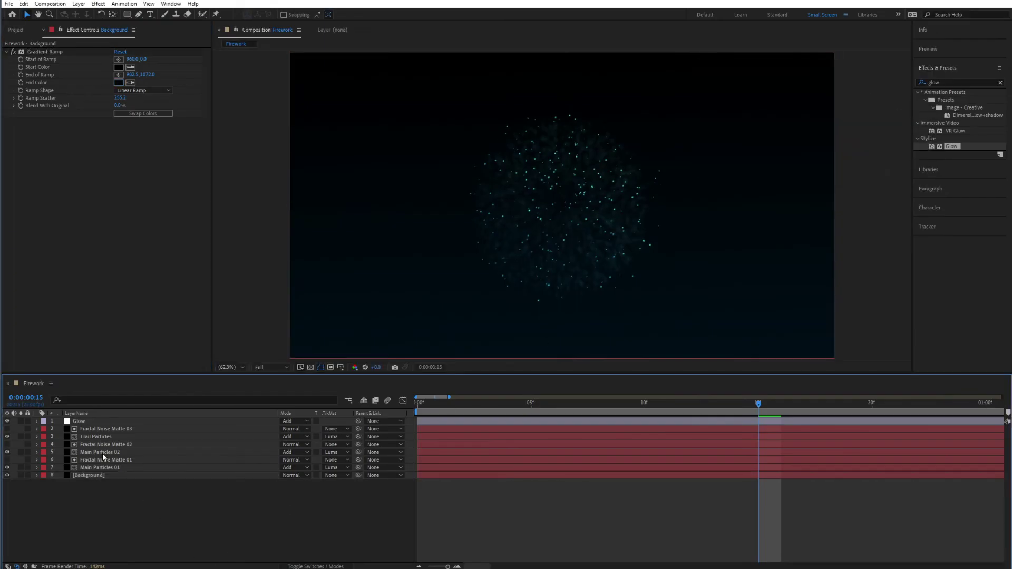
Step: Set the Glow effect's Glow Radius to 20 and Glow Intensity to 0.5 on the adjustment layer
left_click(79, 421)
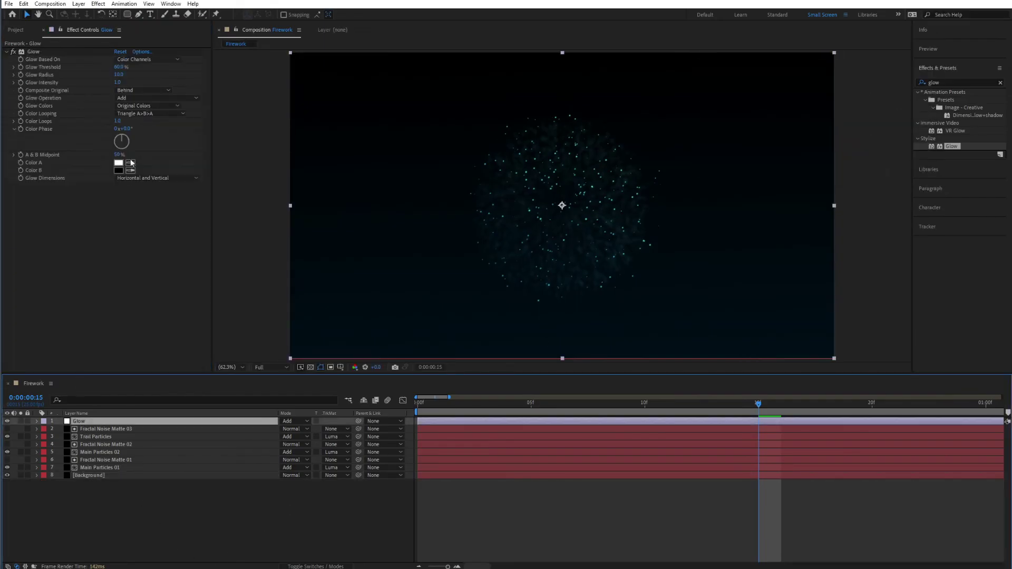
left_click(119, 74)
type("20")
key("Return")
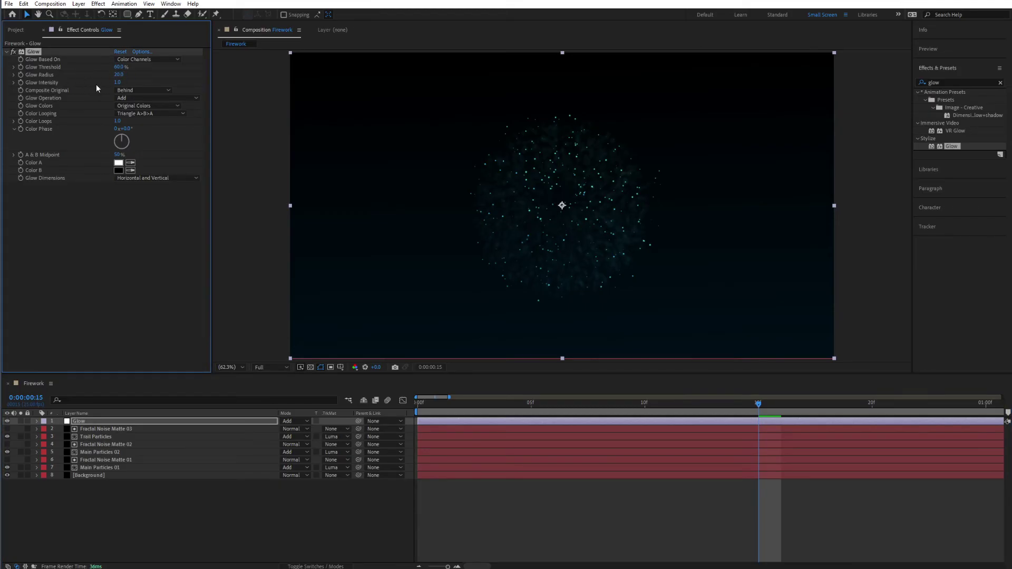
left_click(118, 82)
type("0.5")
key("Return")
Step: Duplicate the Glow effect and set the copy's Glow Radius to 70
key("ctrl+d")
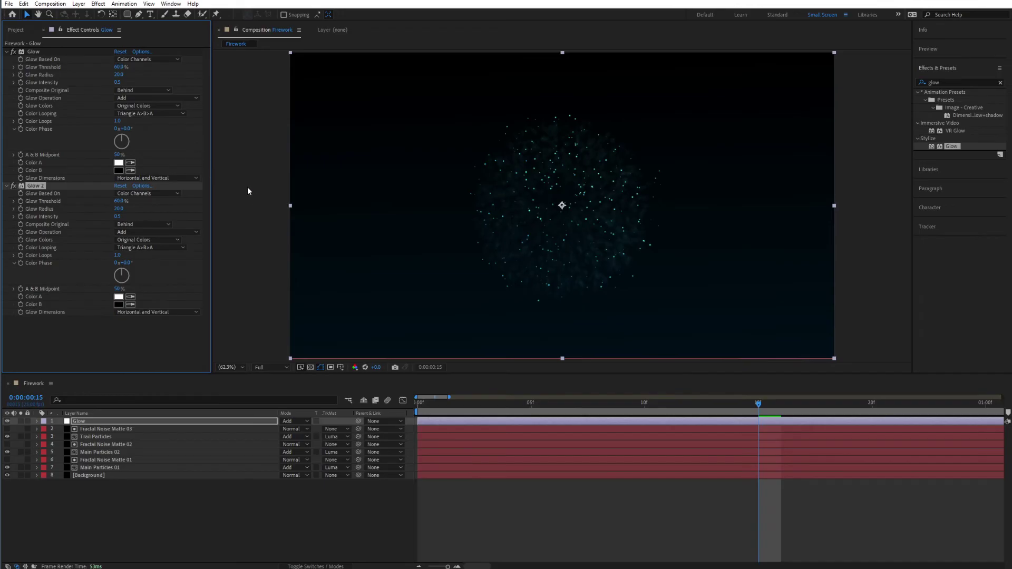
left_click(117, 208)
type("50")
key("Return")
left_click(118, 209)
type("70")
key("Return")
Step: Duplicate the second Glow effect, set the new copy's Glow Radius to 300 and preview the animation
key("ctrl+d")
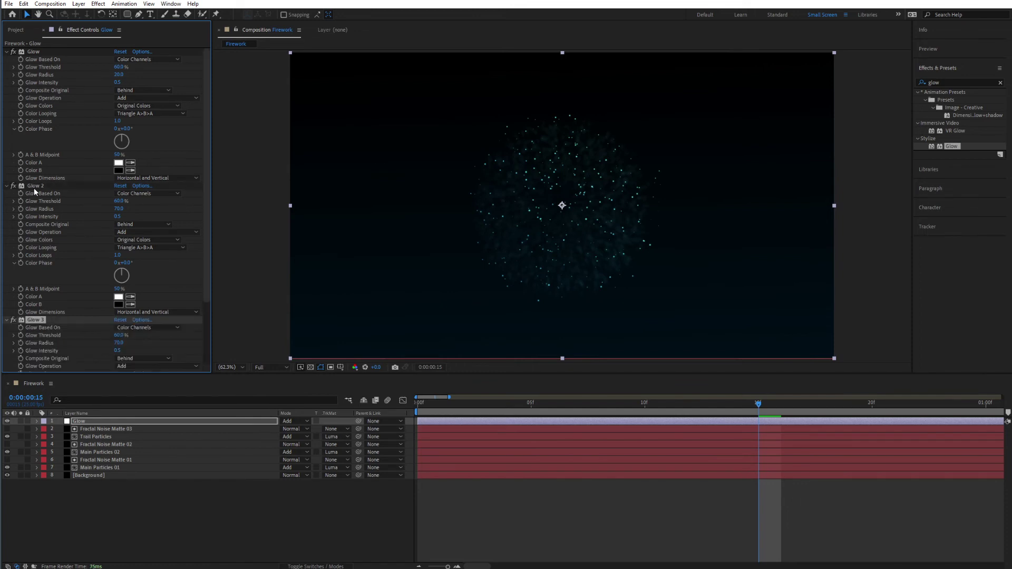
left_click(117, 343)
type("300")
key("Return")
left_click_drag(654, 415, 967, 447)
key("space")
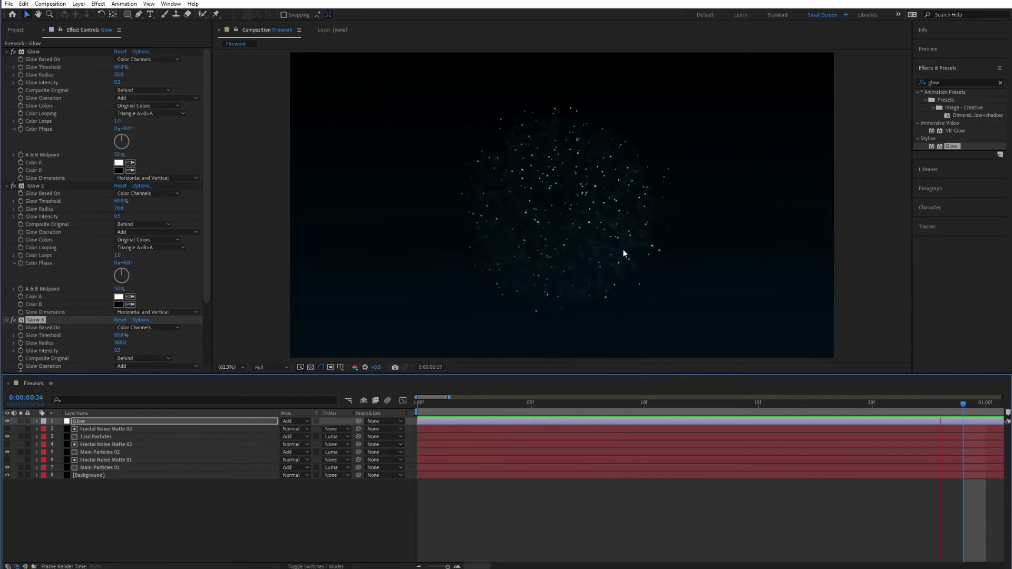
Step: Duplicate the Main Particles 02 and Fractal Noise Matte 02 layers together
left_click(96, 449)
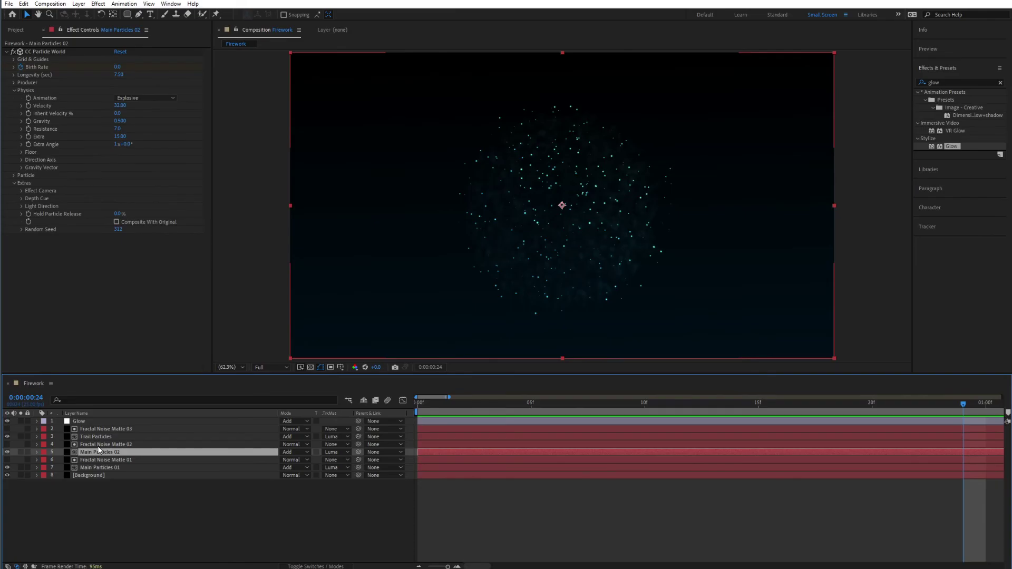
left_click(98, 446, "shift")
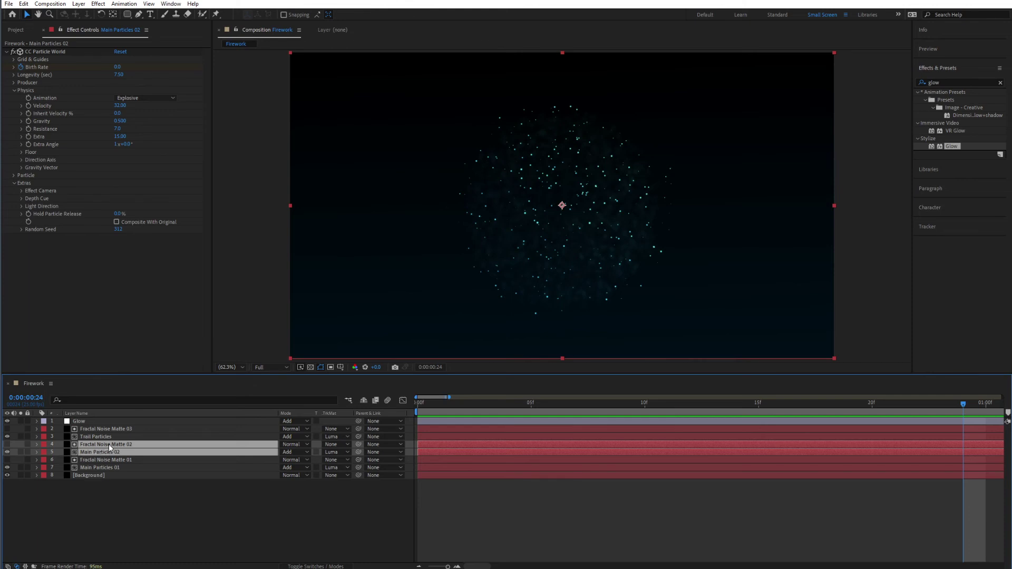
key("ctrl+d")
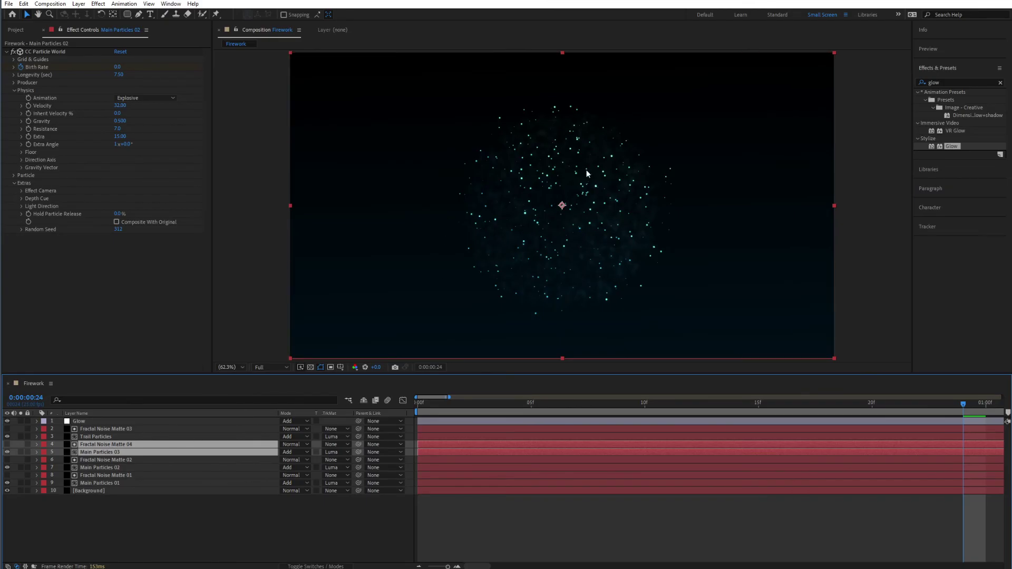
Step: Set the first-frame Birth Rate keyframe of Main Particles 03 to 50 and check the burst
key("space")
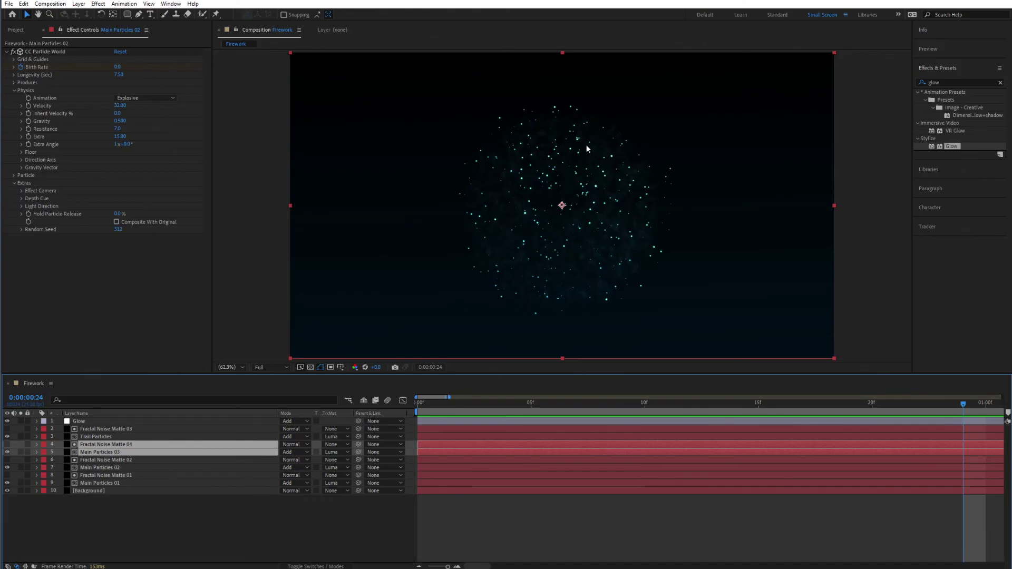
left_click(419, 404)
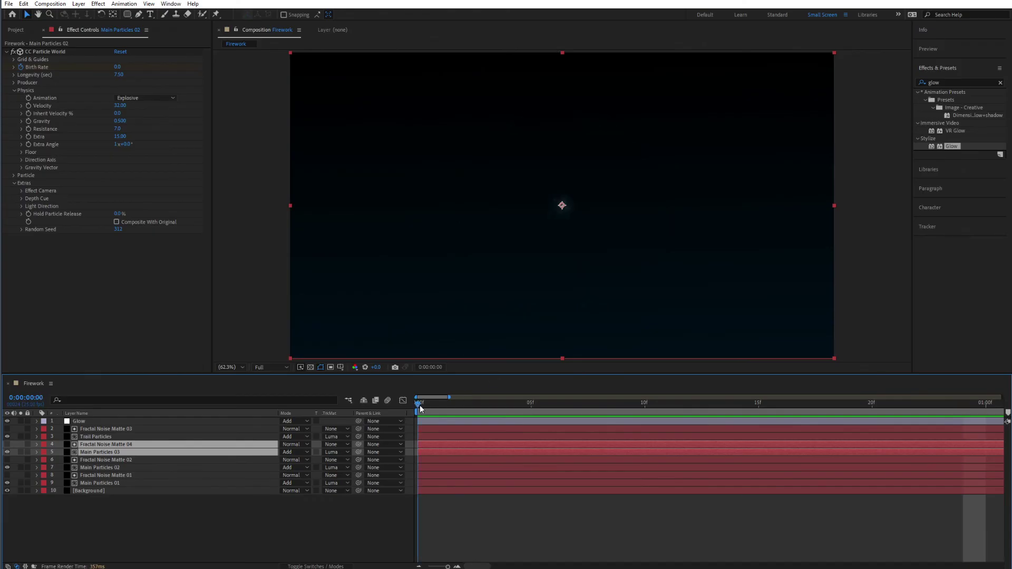
left_click(87, 504)
left_click(85, 452)
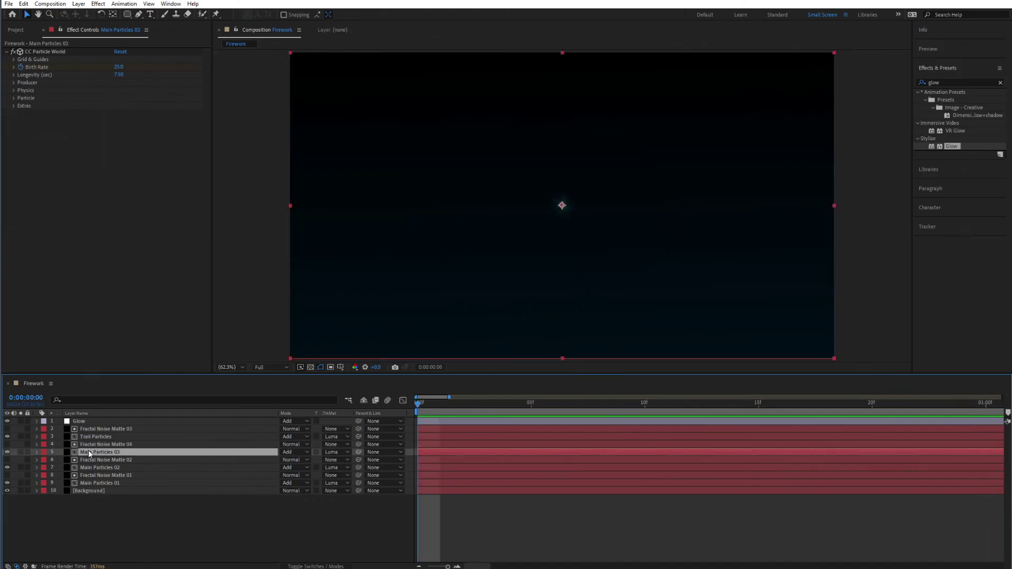
key("space")
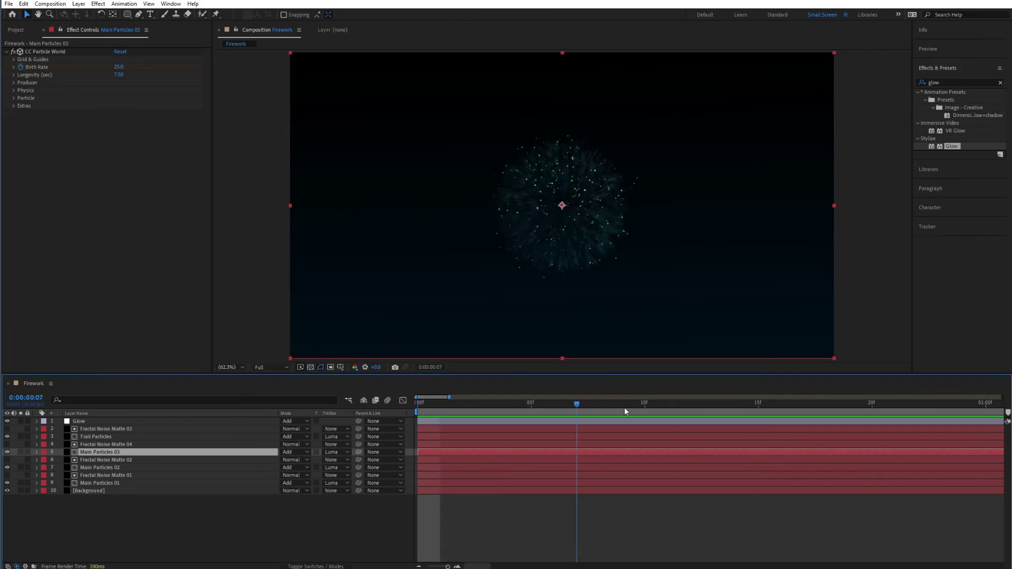
key("space")
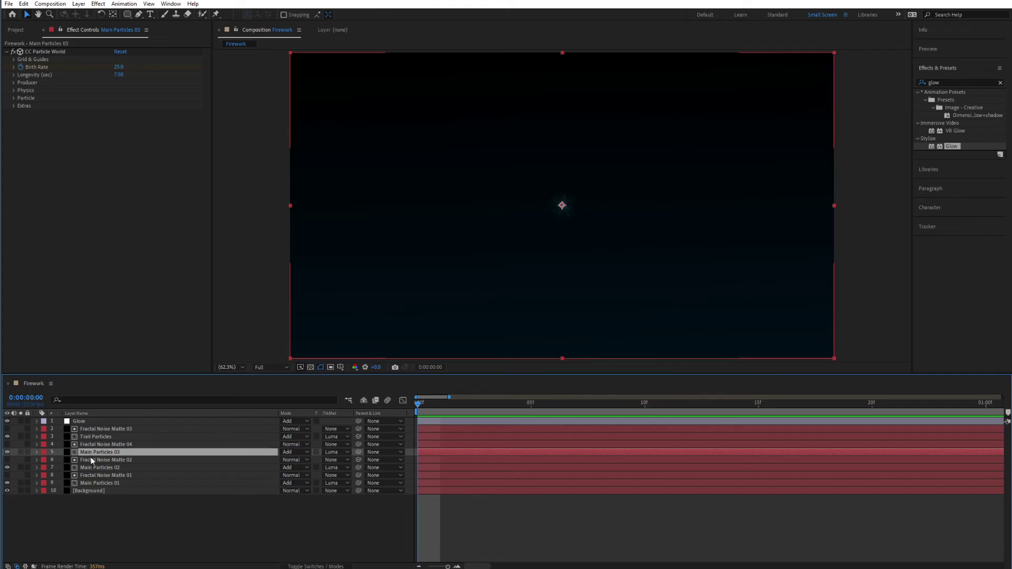
key("u")
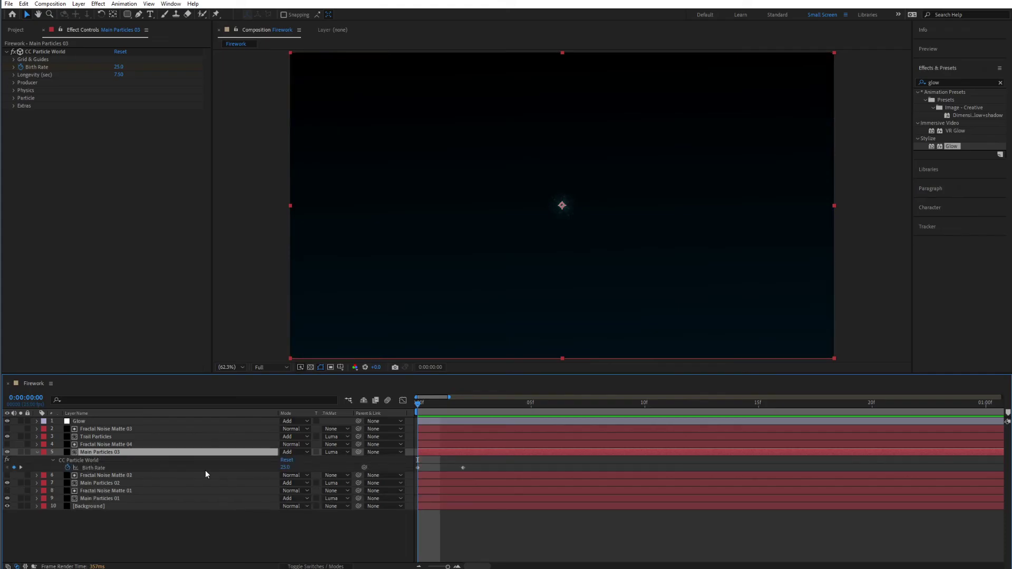
left_click(282, 468)
type("50")
key("Return")
left_click_drag(446, 408, 835, 410)
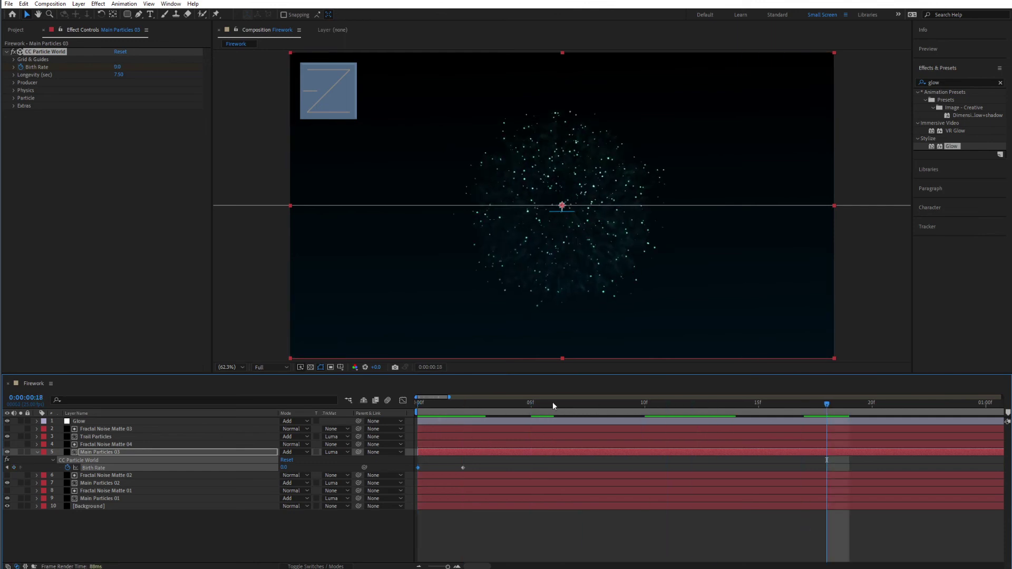
Step: Set the first-frame Birth Rate keyframe of Main Particles 03 to 100 and preview the animation
left_click_drag(447, 409, 385, 418)
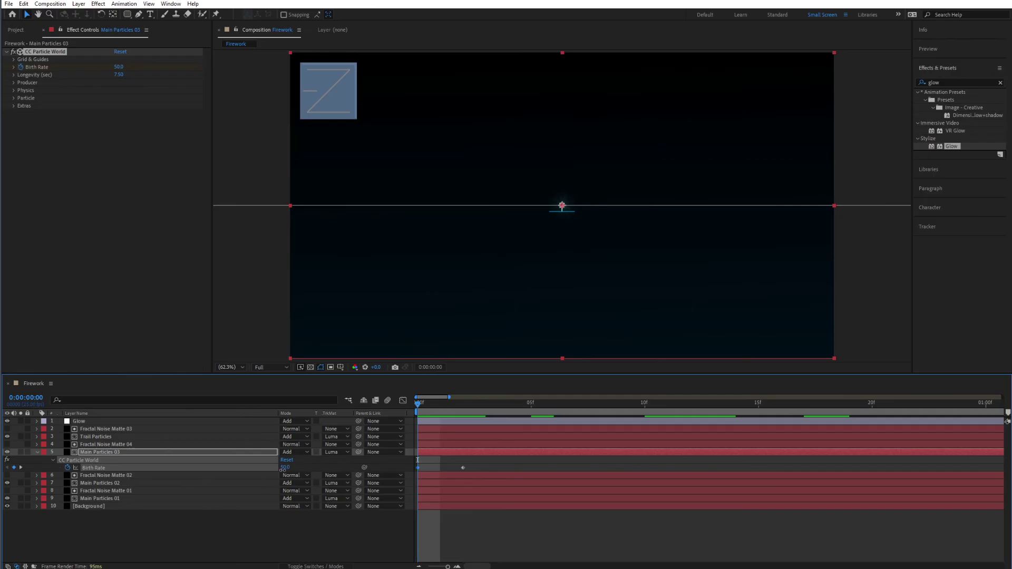
left_click_drag(448, 404, 909, 422)
key("space")
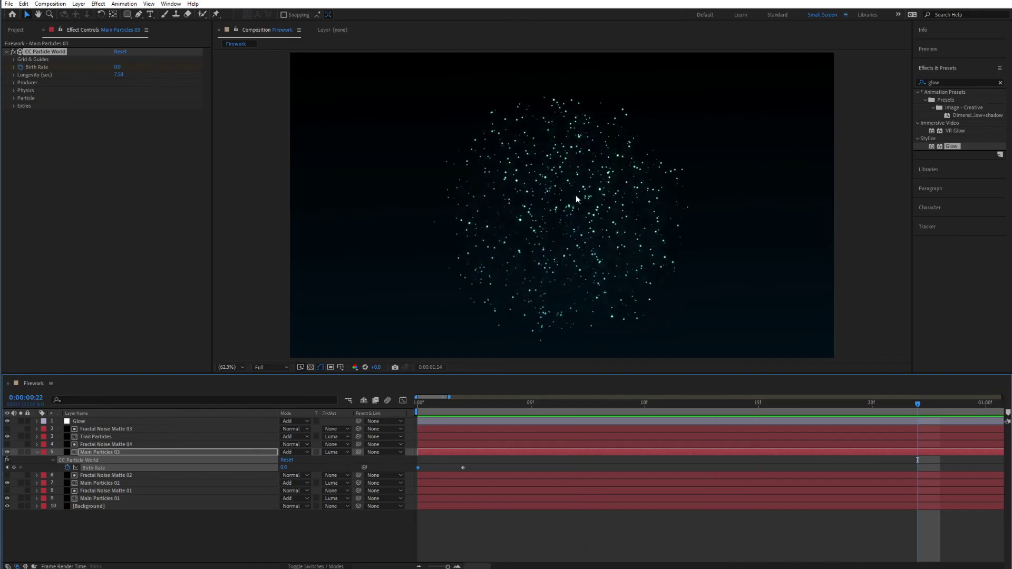
key("space")
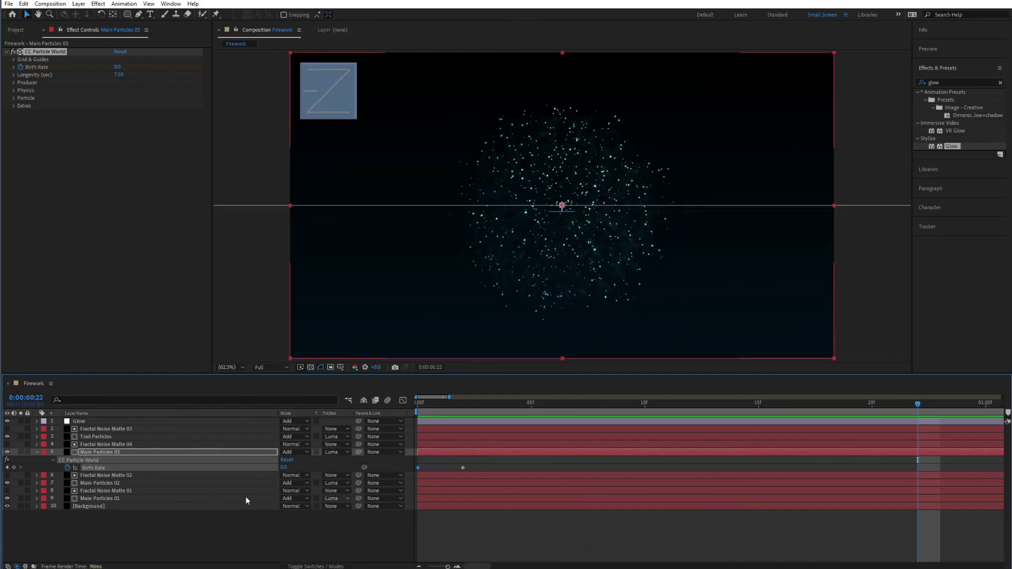
Step: Set the first-frame Birth Rate keyframe of Main Particles 01 to 50 and preview the animation
left_click(95, 498)
key("Home")
left_click(119, 67)
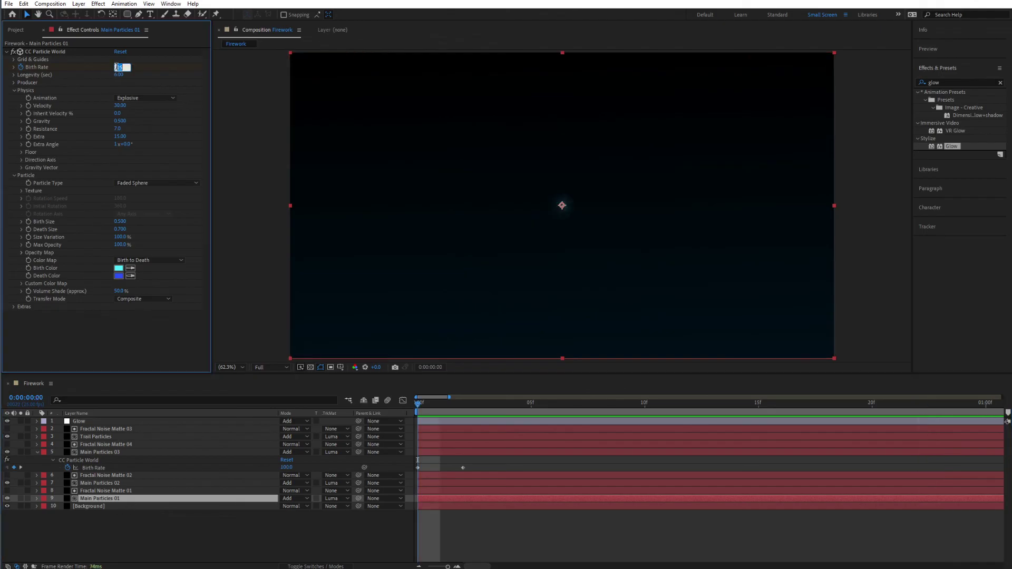
type("50")
key("Return")
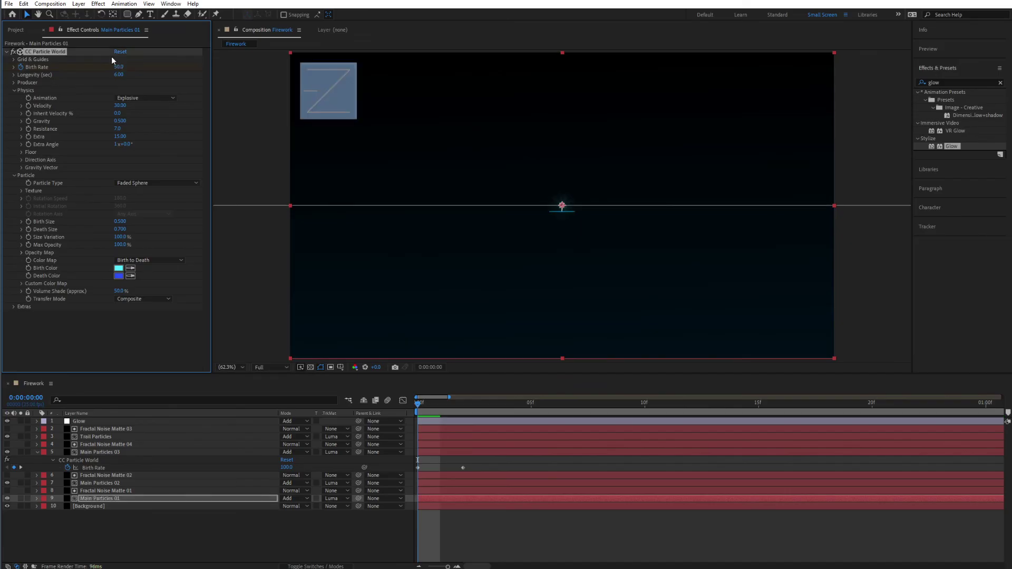
left_click_drag(538, 408, 974, 419)
key("space")
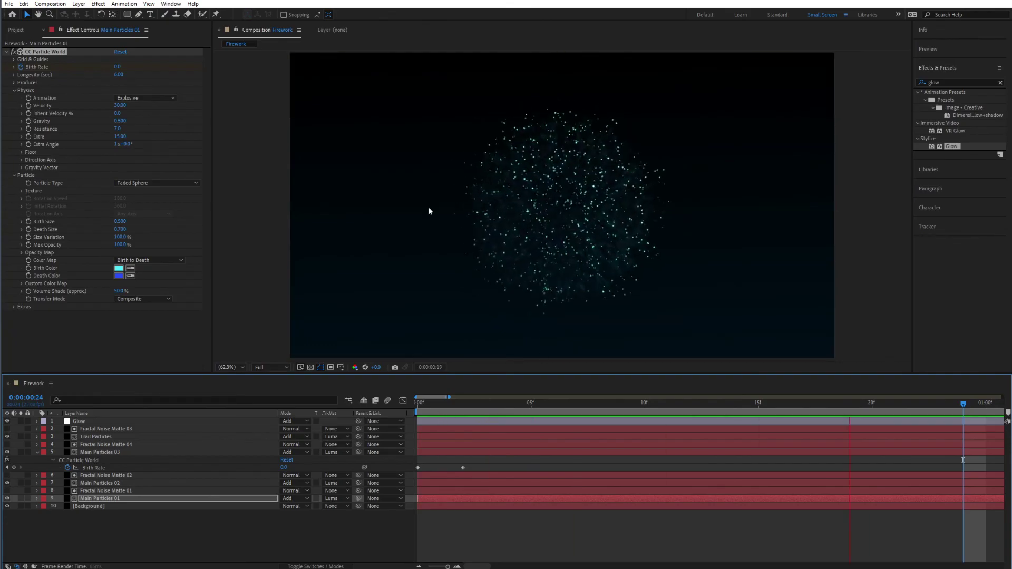
key("space")
Step: Change the CC Particle World Birth Color of Trail Particles to a dark orange-brown, checking the explosion at frame 2
left_click_drag(437, 407, 469, 406)
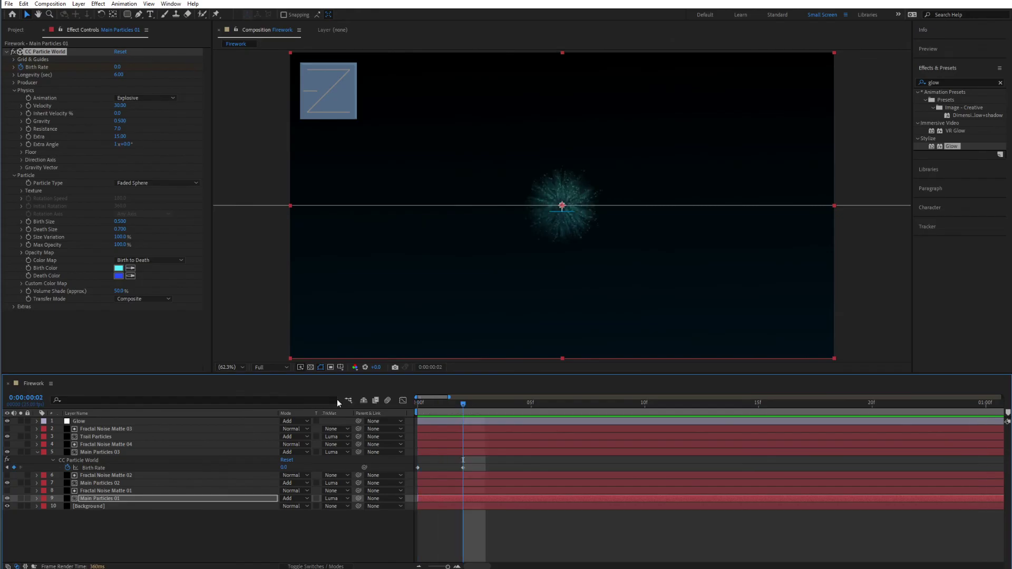
left_click(103, 438)
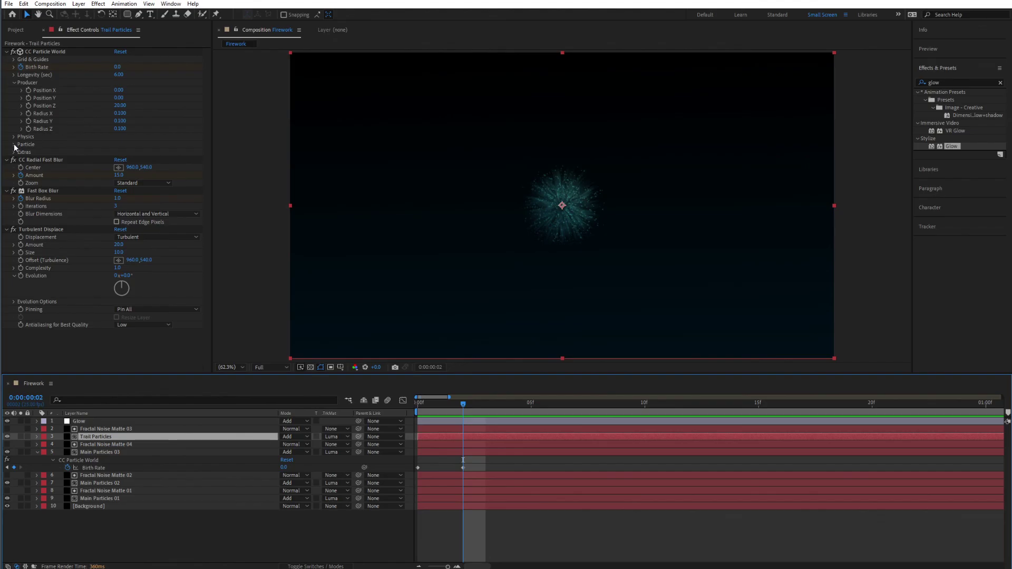
left_click(14, 145)
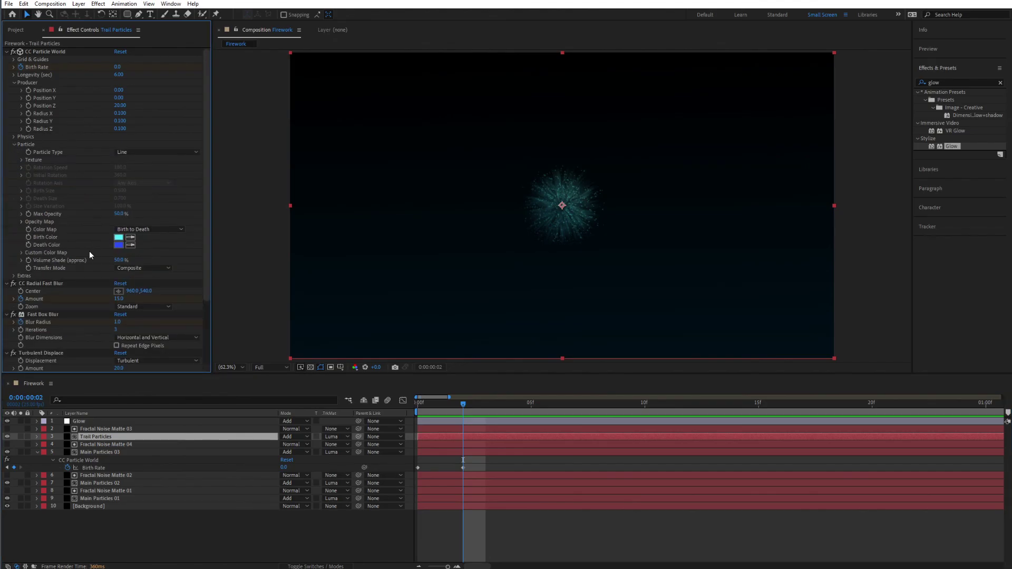
left_click(118, 240)
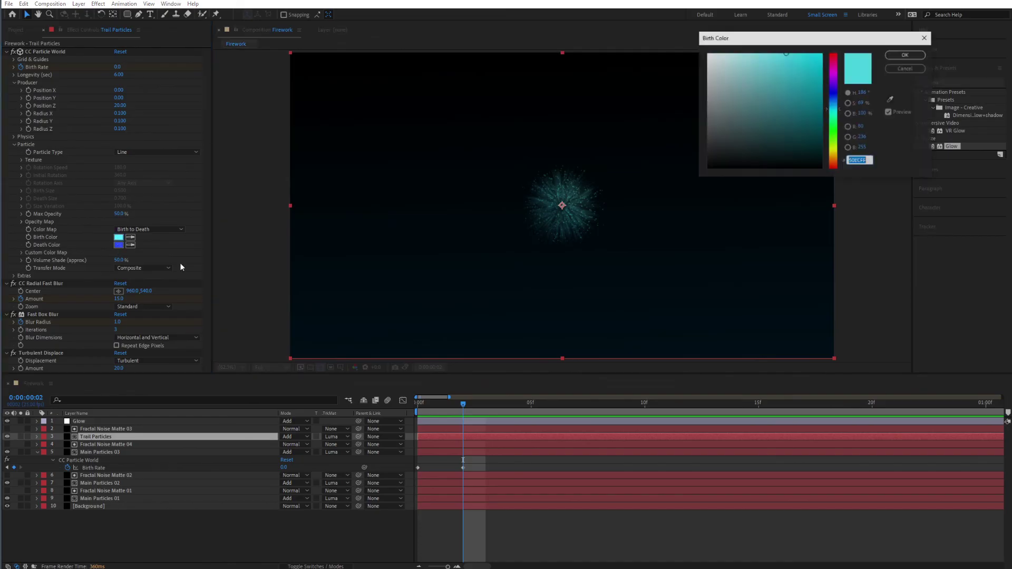
mouse_move(783, 125)
left_mouse_down()
mouse_move(781, 153)
mouse_move(780, 143)
left_mouse_up()
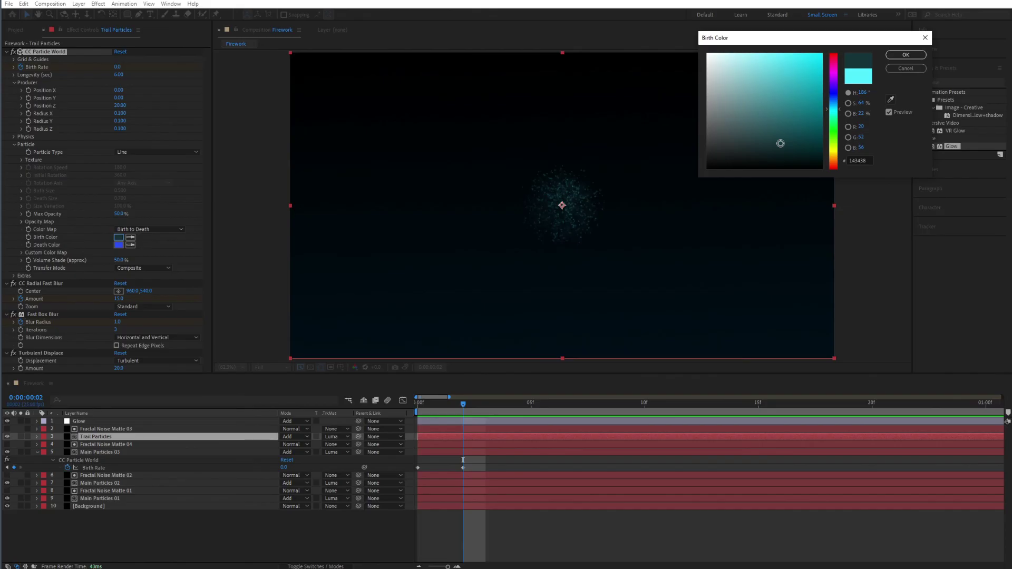
left_click_drag(836, 116, 841, 160)
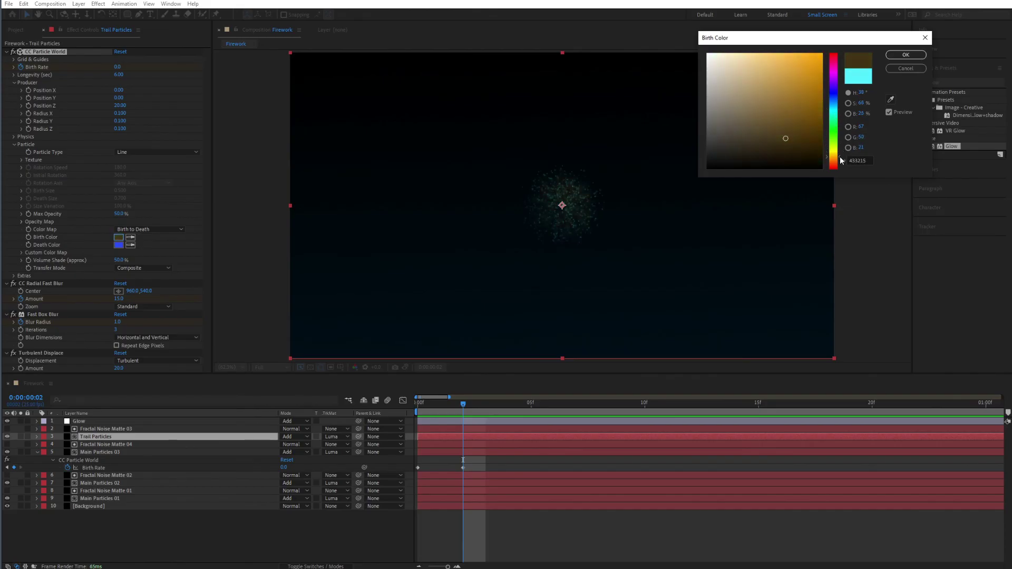
left_click(905, 55)
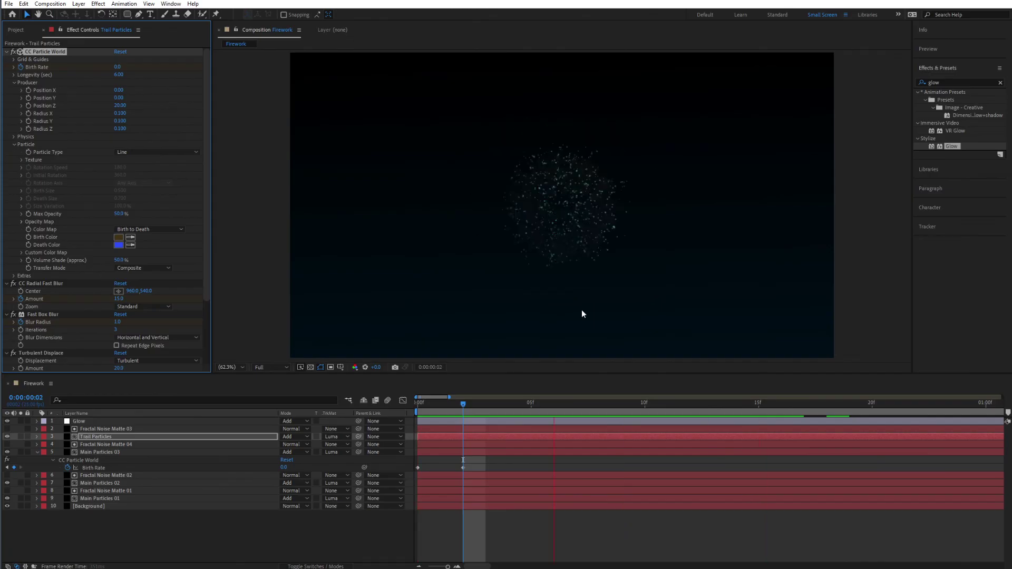
key("space")
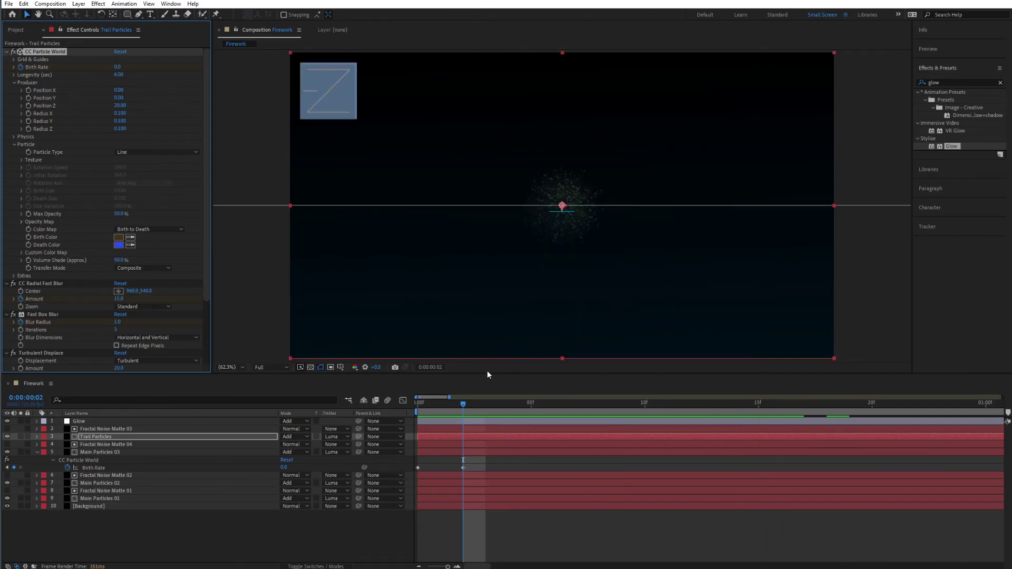
Step: Set the Trail Particles Opacity keyframe at frame 1 to 100% and preview the animation
left_click(448, 437)
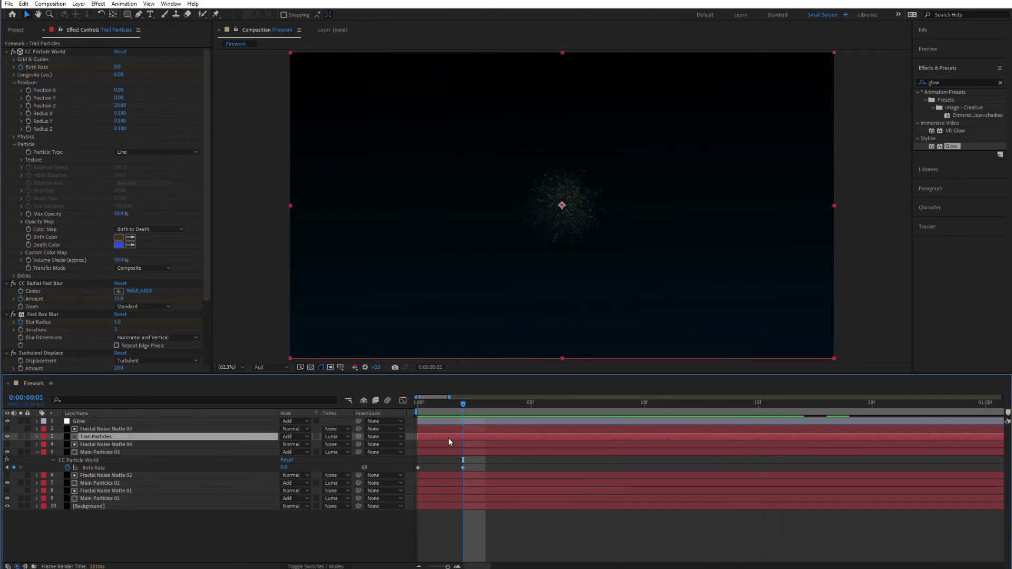
key("u")
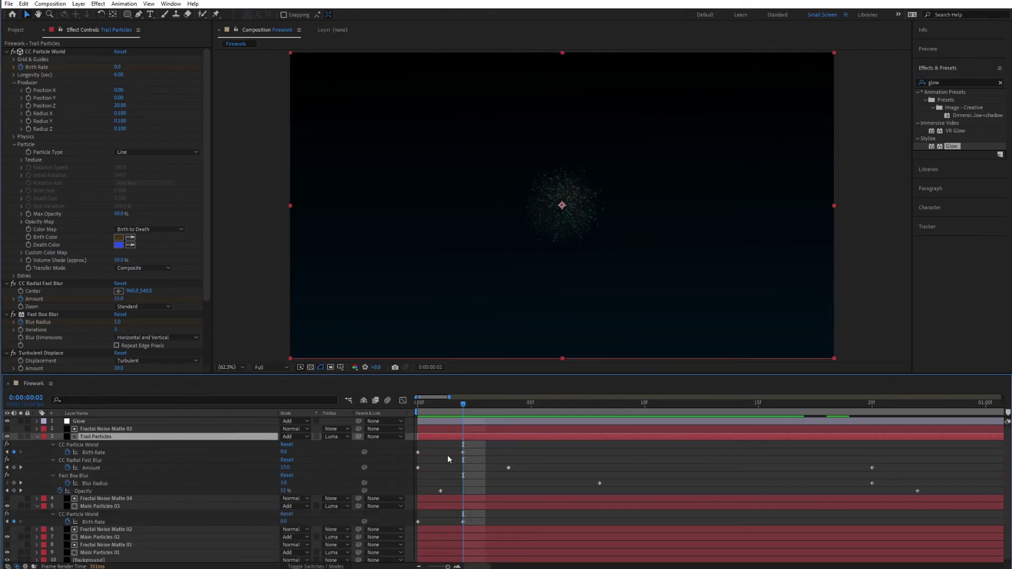
left_click(442, 405)
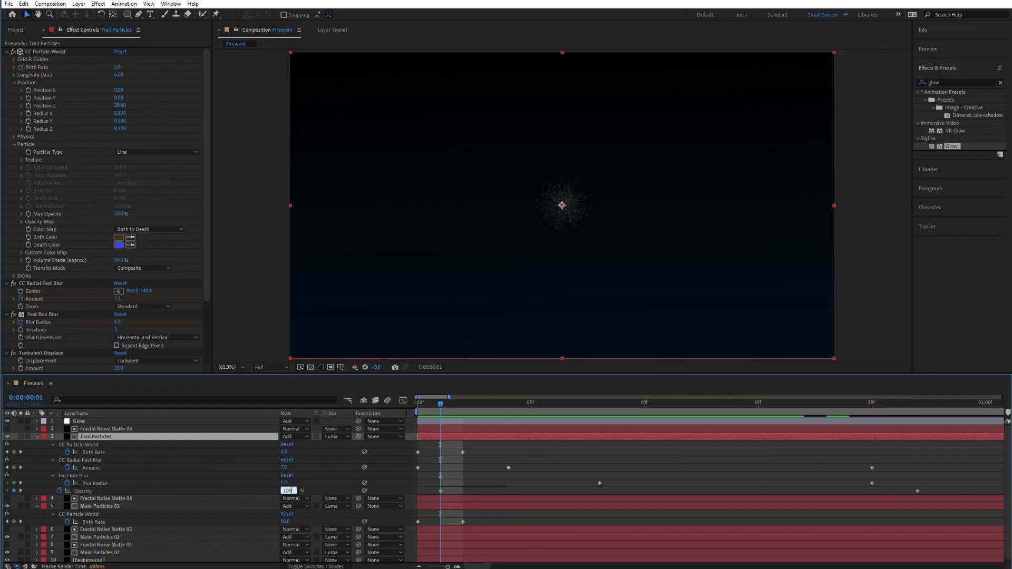
key("Return")
key("space")
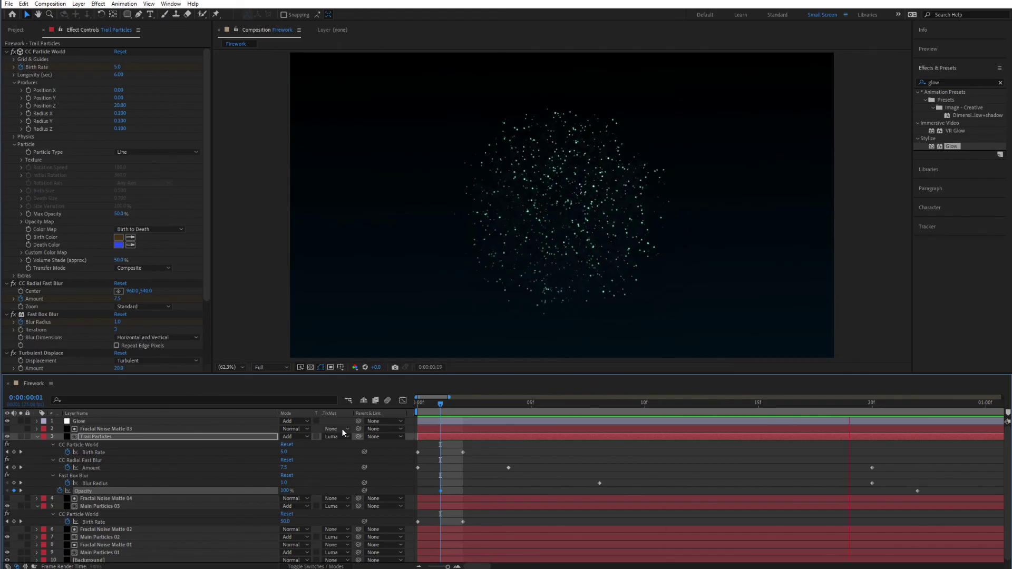
key("space")
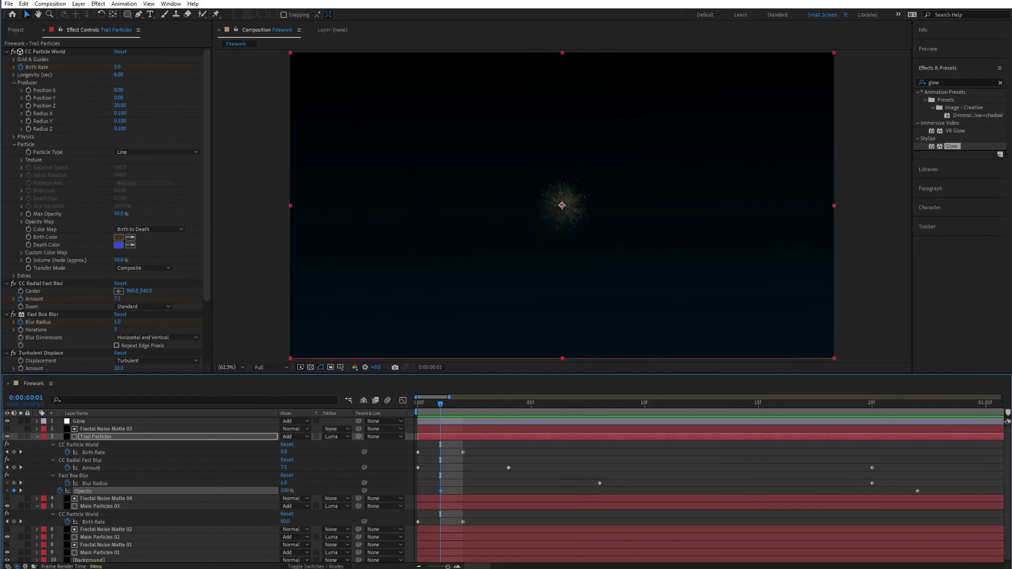
Step: Collapse the Trail Particles and Main Particles 03 layers, zoom the timeline out and preview the animation
left_click(38, 437)
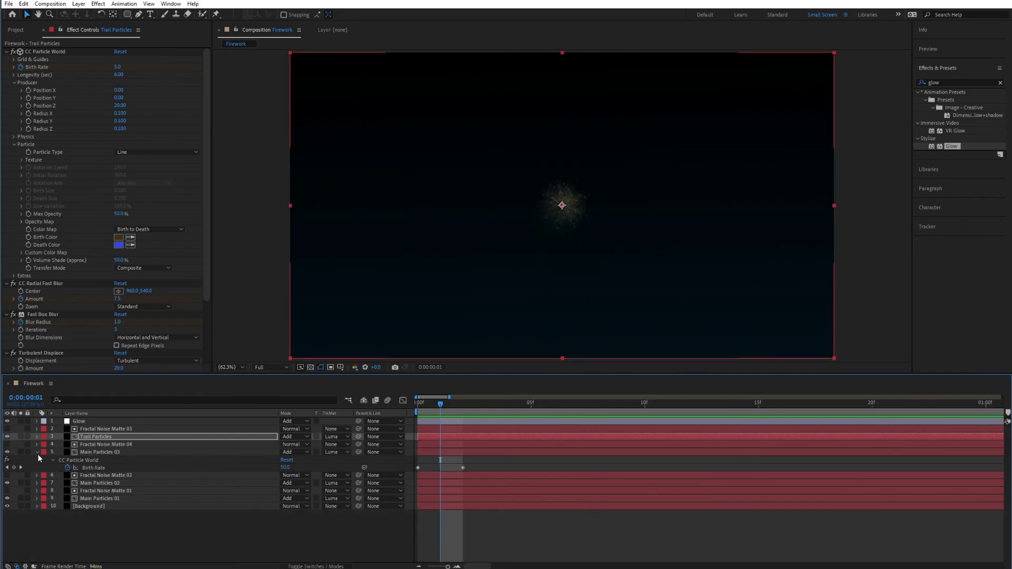
left_click(36, 452)
left_click(522, 533)
left_click_drag(448, 567, 436, 567)
key("space")
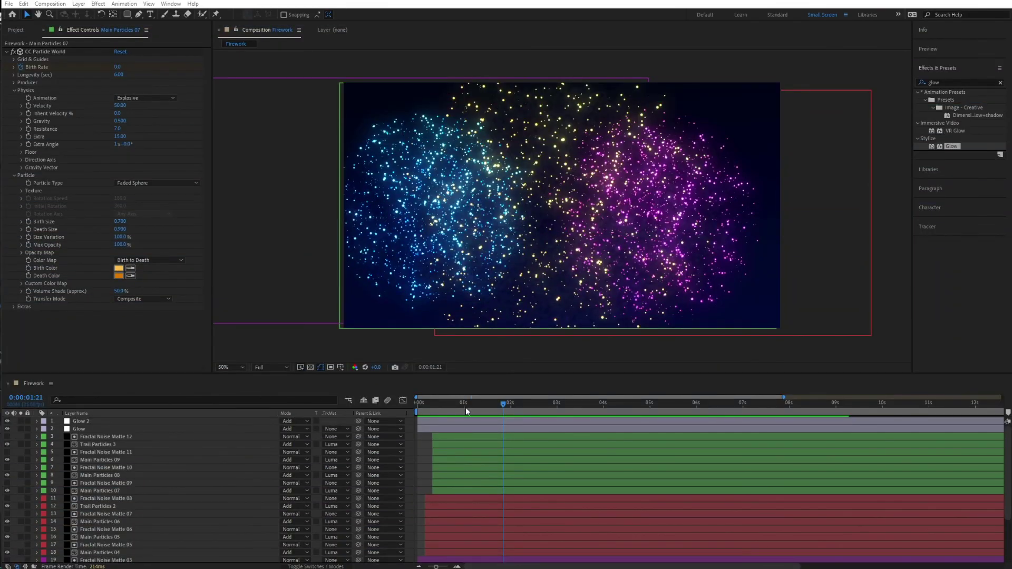
Step: Select the blue firework's layers from Main Particles 01 to Fractal Noise Matte 03, shift them slightly left and down, and preview
left_click(463, 406)
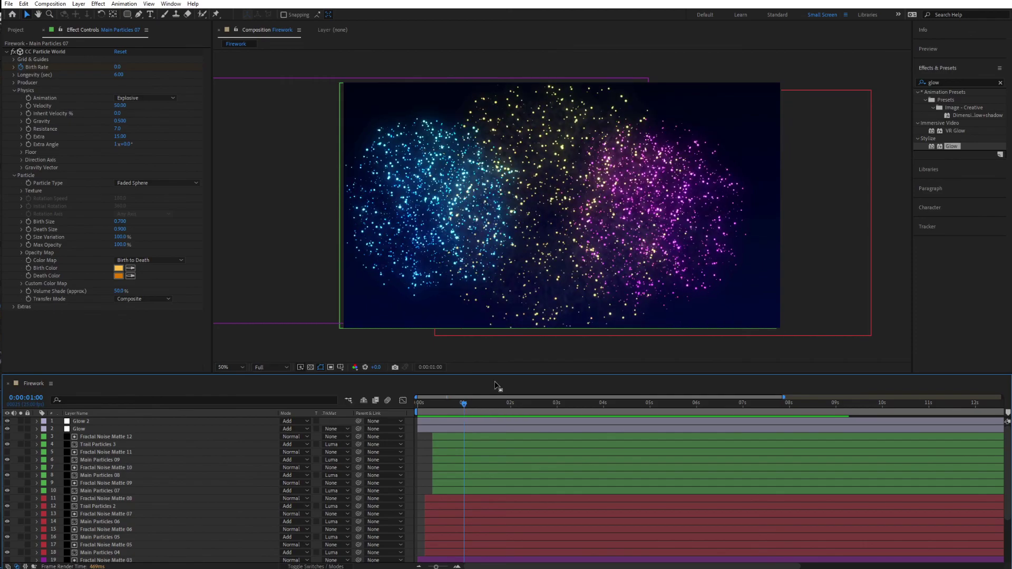
scroll(137, 505, "down", 3)
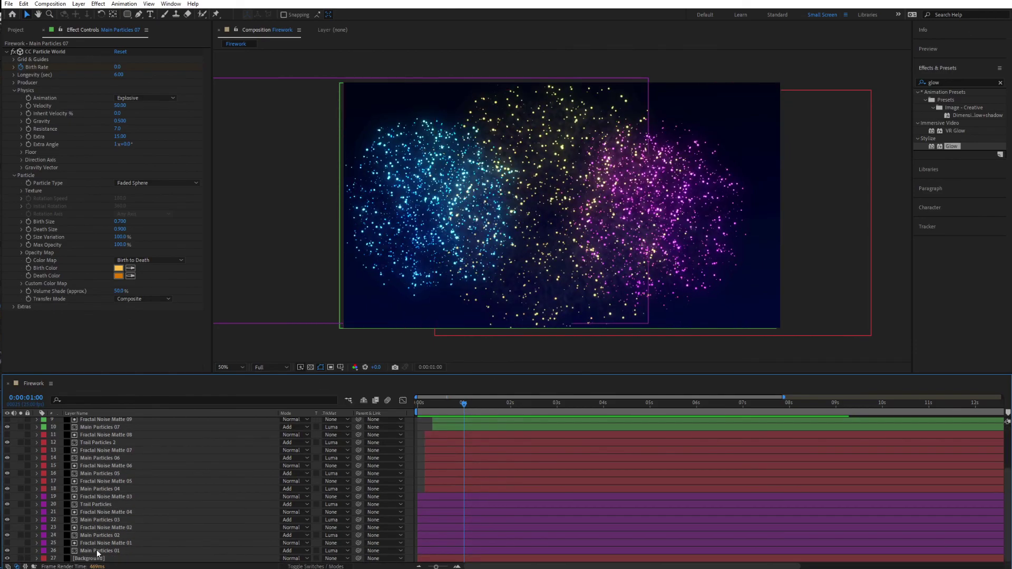
left_click(97, 551)
left_click(100, 497, "shift")
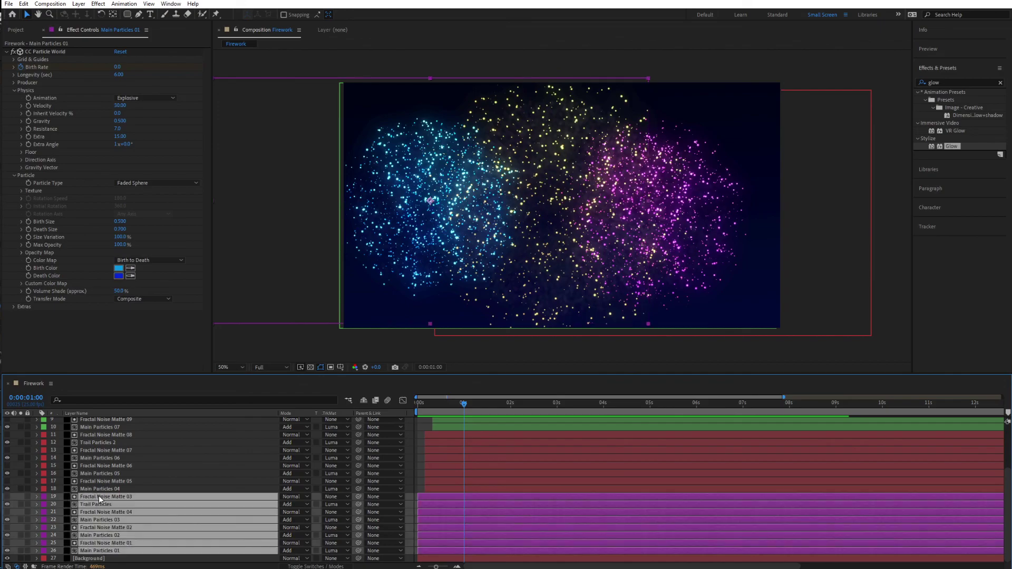
scroll(195, 550, "up", 3)
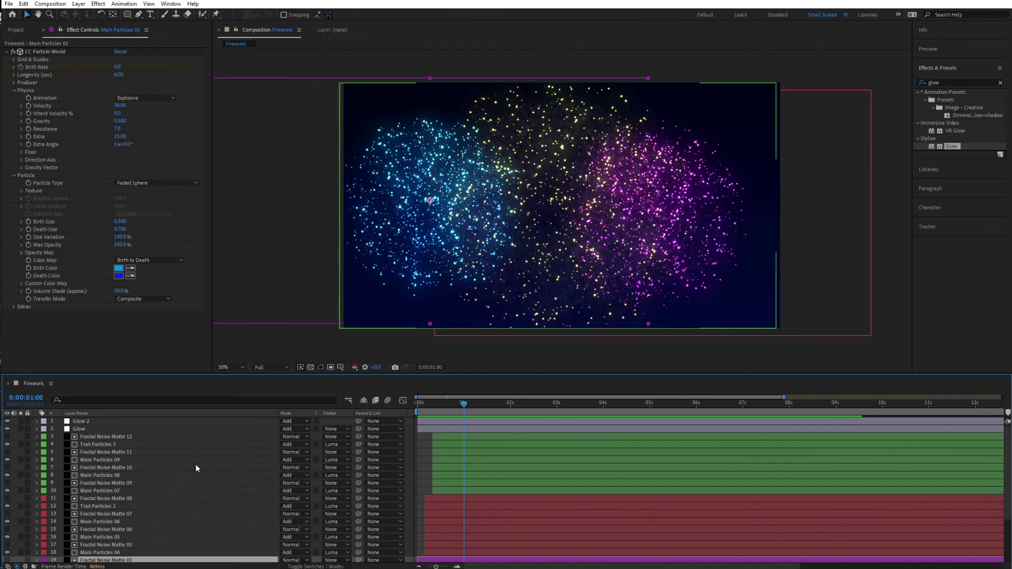
scroll(196, 467, "down", 3)
left_click_drag(495, 228, 409, 232)
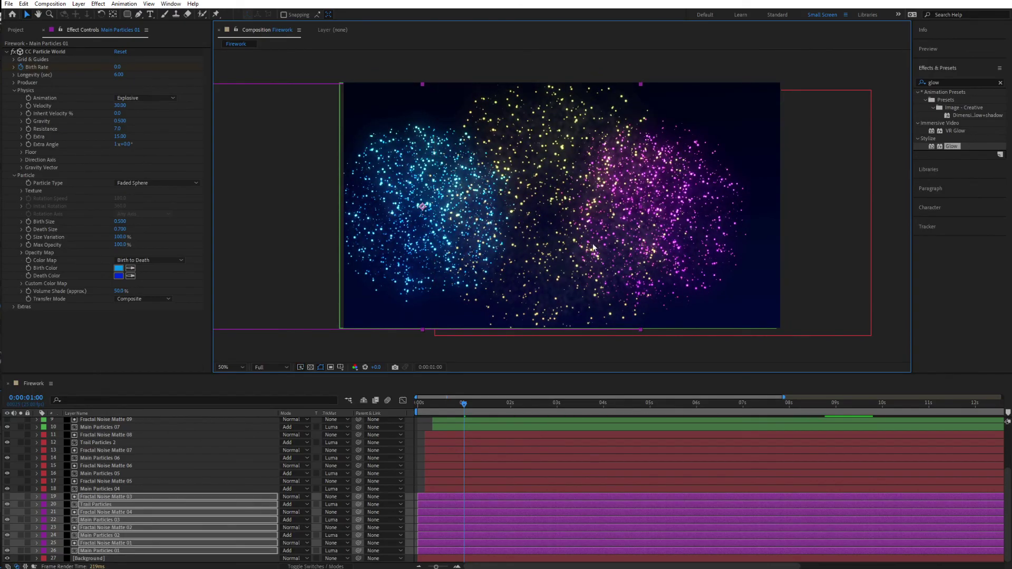
left_click(407, 467)
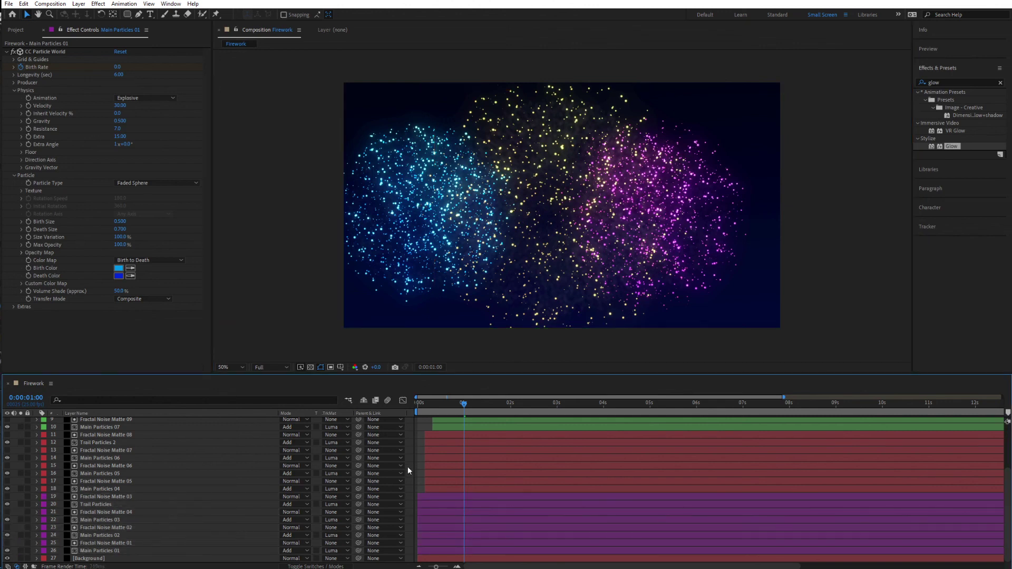
key("space")
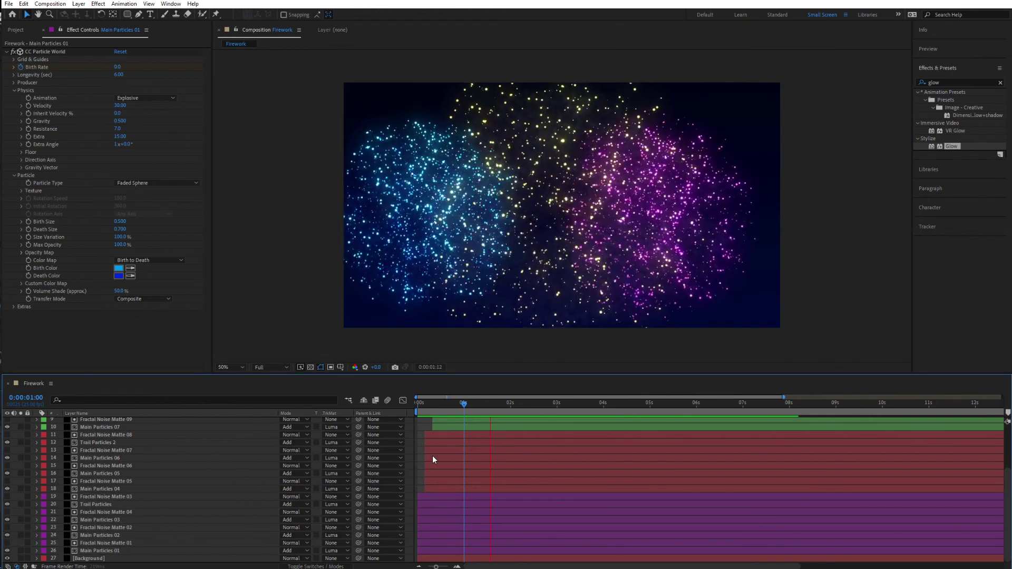